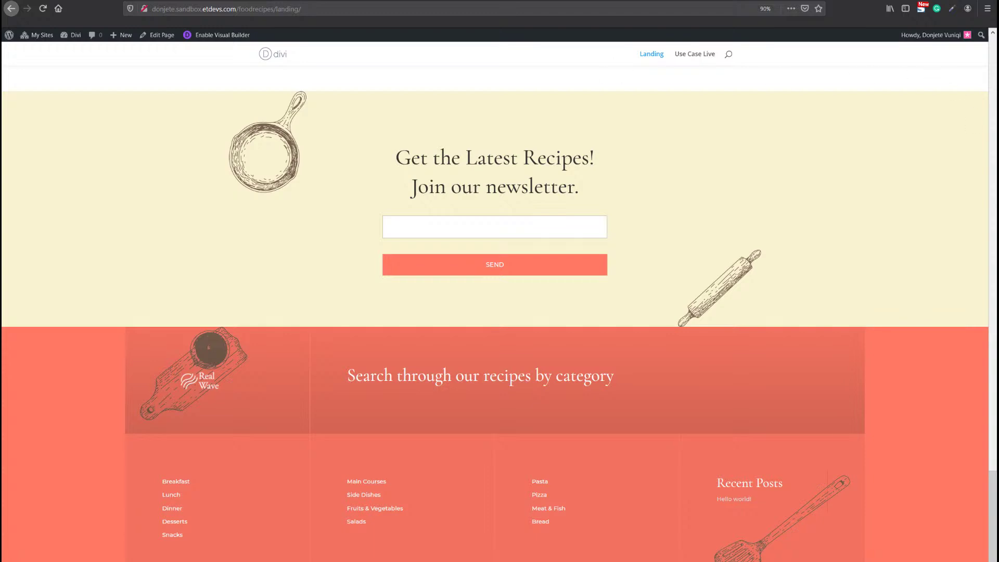
Compare the footer of the Use Case Live page with the footer of the Landing page.
left_click(11, 8)
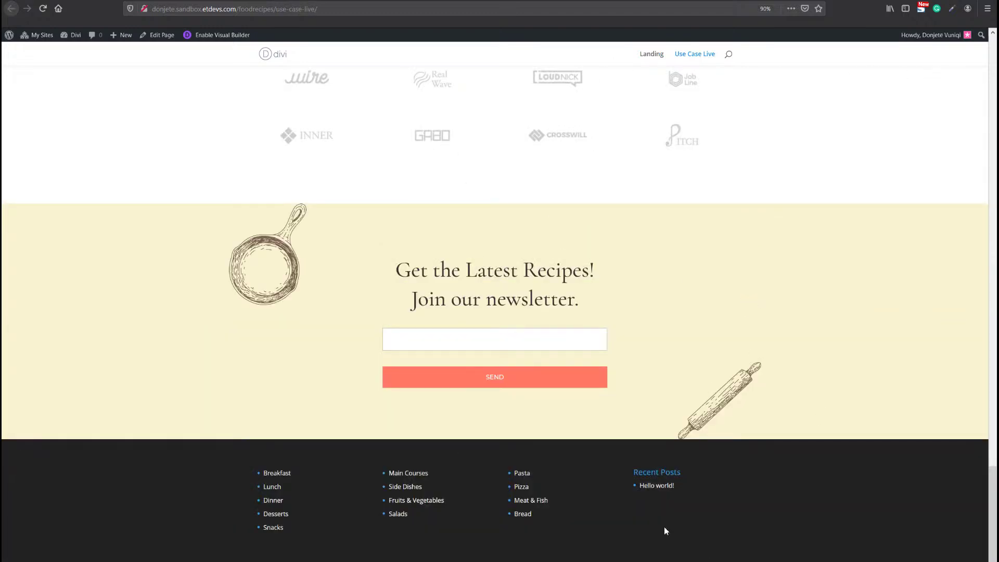
left_click(11, 8)
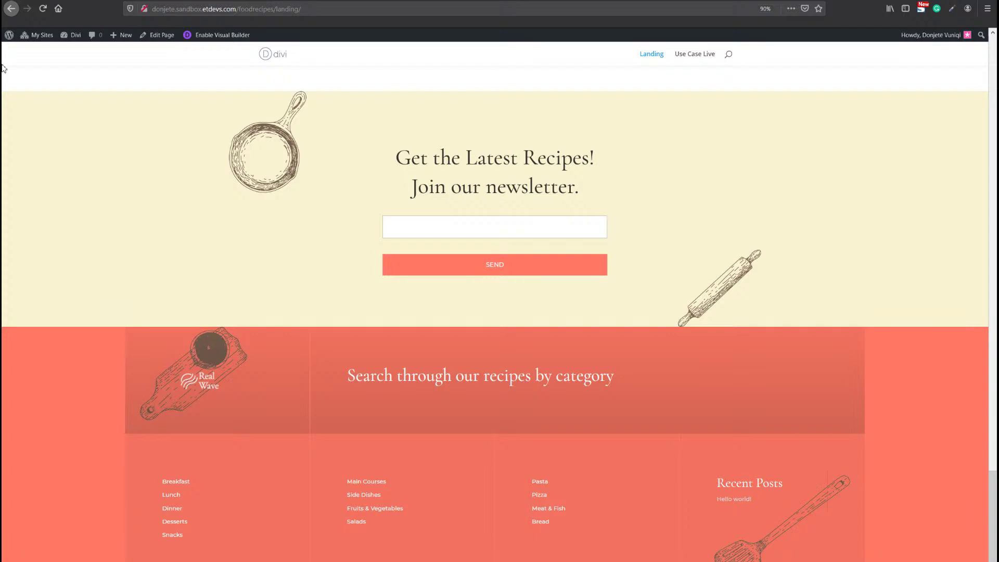
Go to the site's admin area and open the post categories page.
left_click(11, 35)
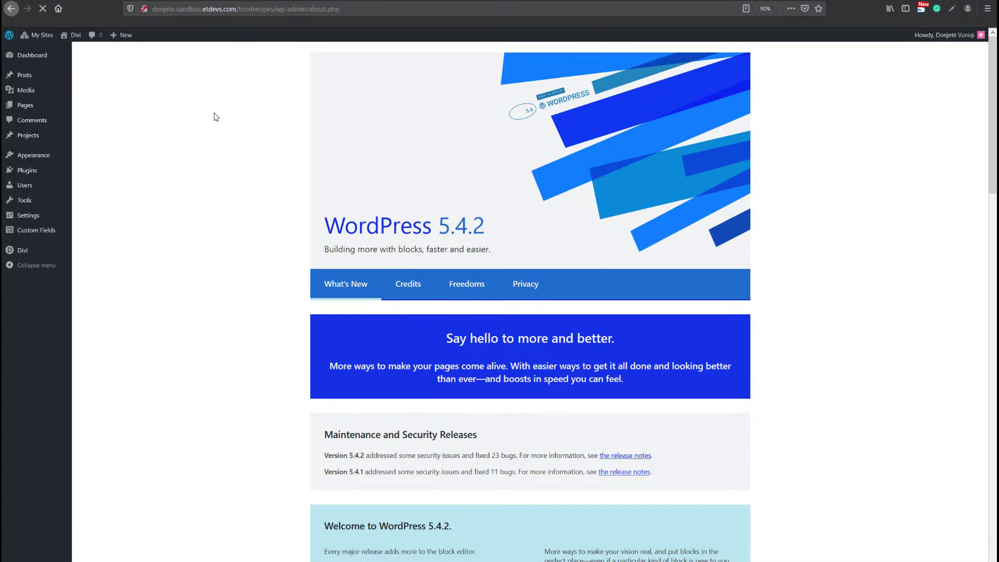
mouse_move(32, 81)
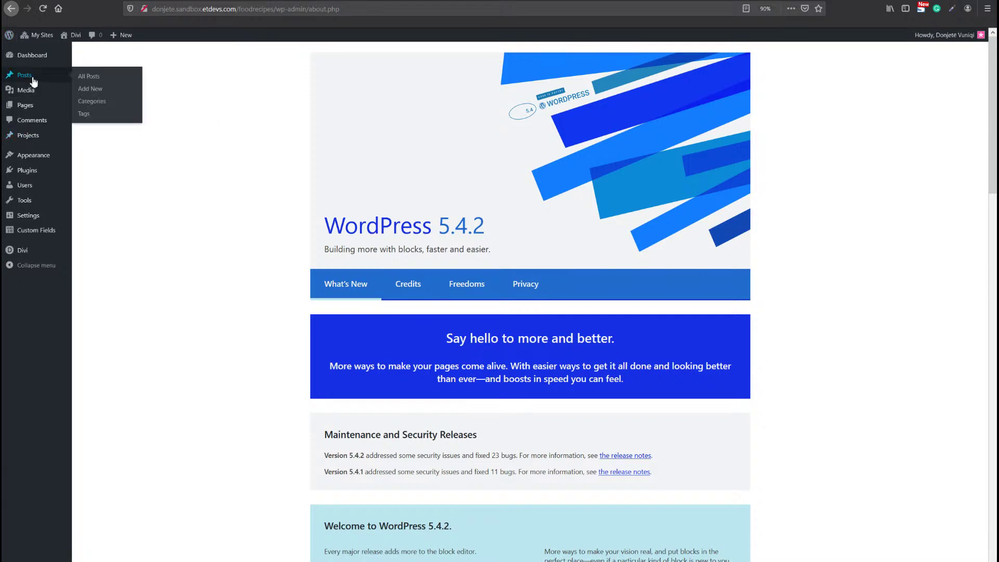
left_click(112, 104)
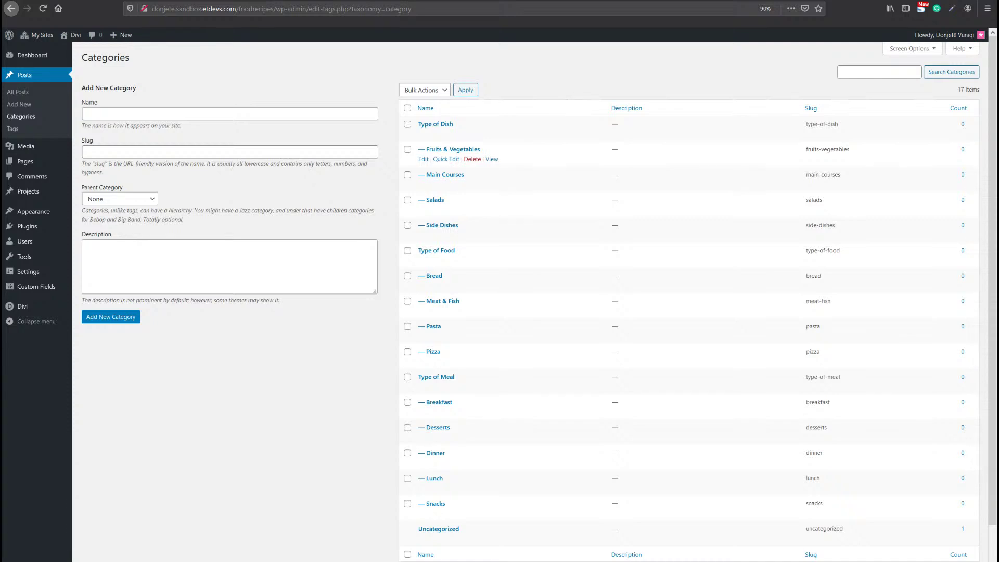
Compare the category links in the Use Case Live footer with the post categories list.
left_click(11, 8)
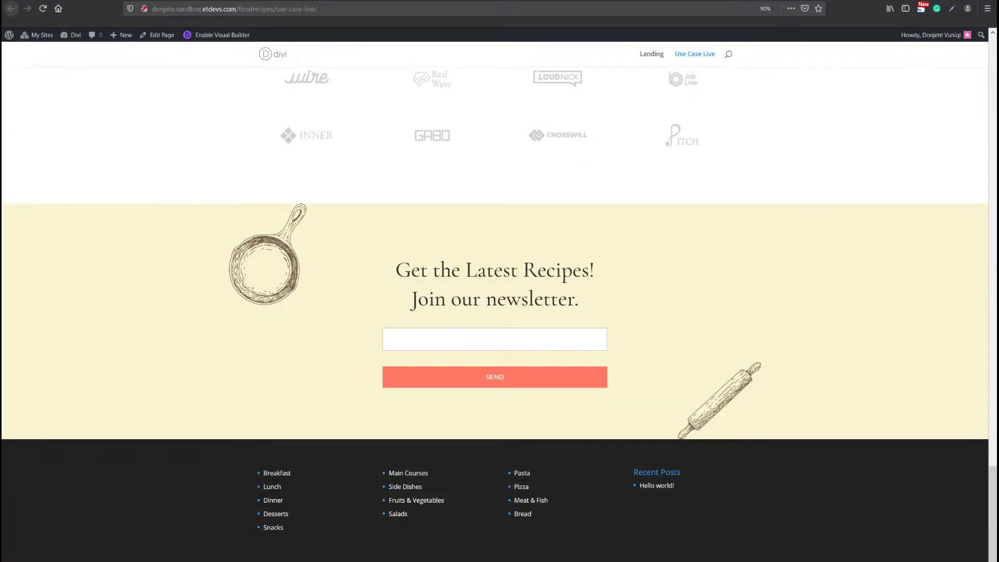
left_click(10, 8)
key("F12")
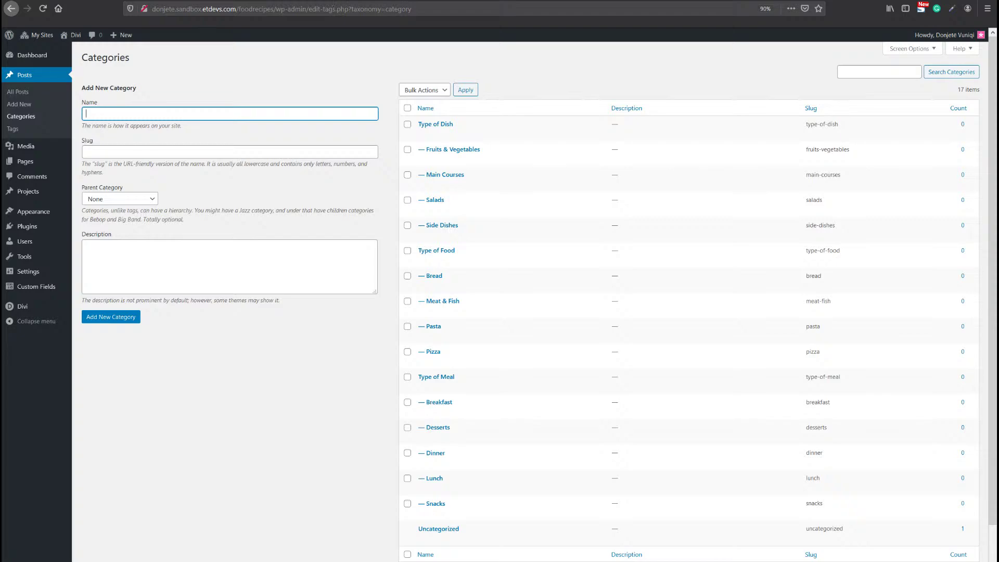
left_click(11, 8)
Try Type of Dish as the parent of a new category, and reset the parent to None.
left_click(128, 200)
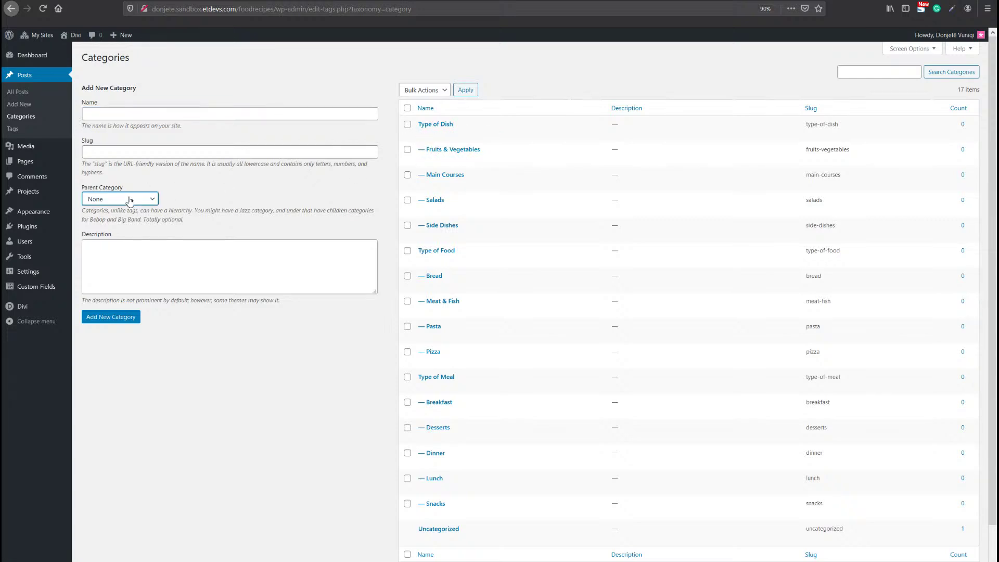
key("Down")
left_click(227, 206)
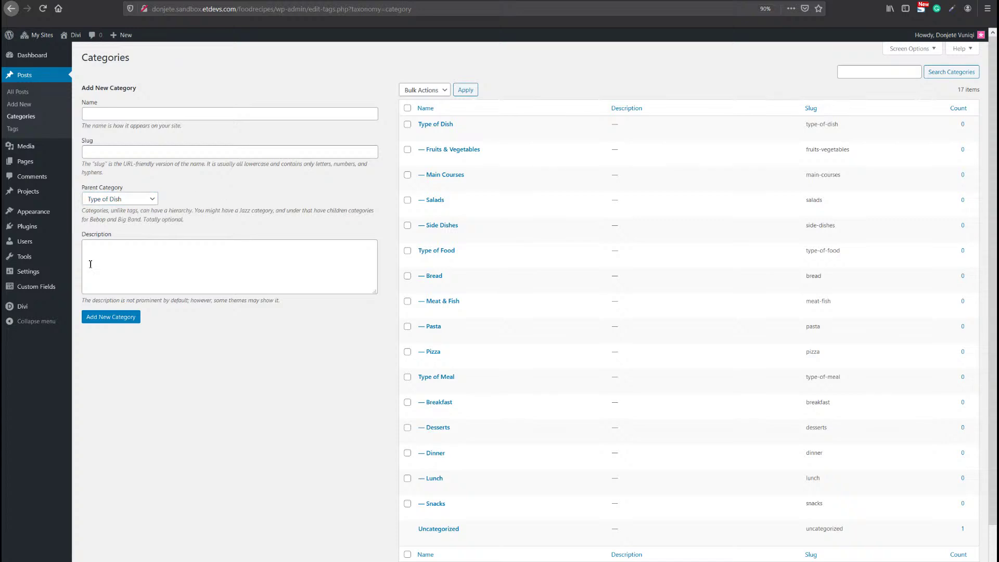
left_click(128, 203)
key("Up")
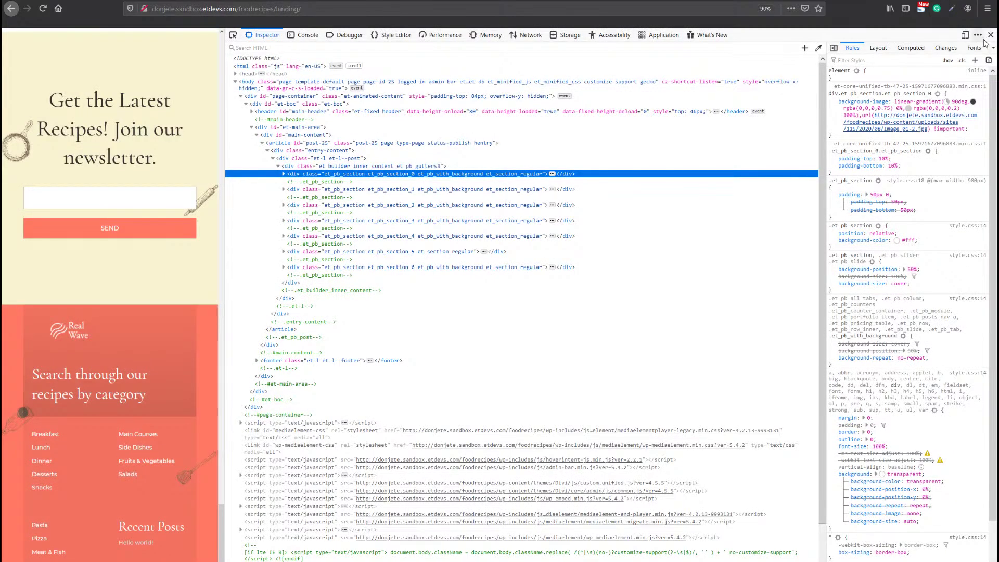
Close the developer tools on the Landing page, and load Footer Menu #1 in the admin menu editor.
left_click(990, 35)
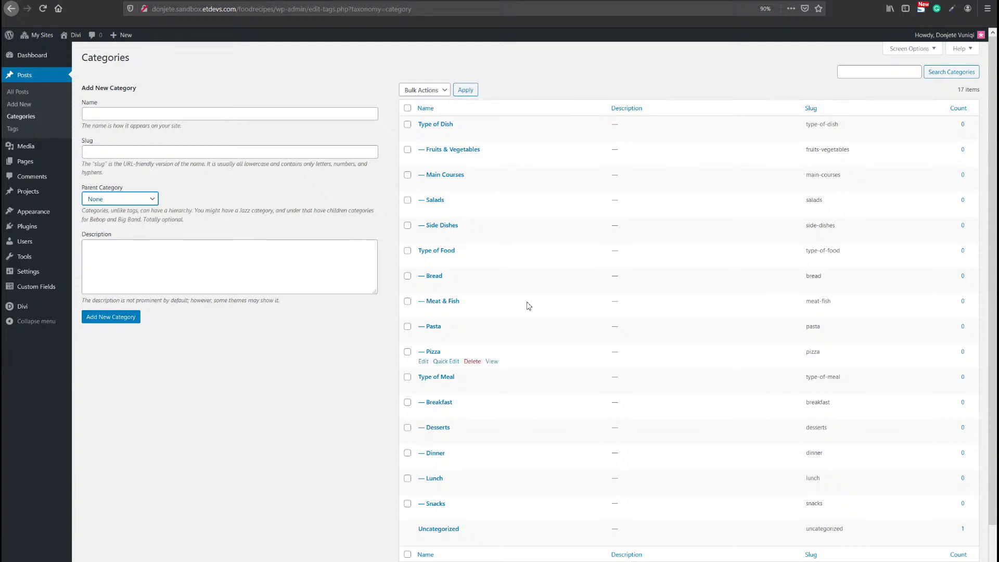
mouse_move(32, 213)
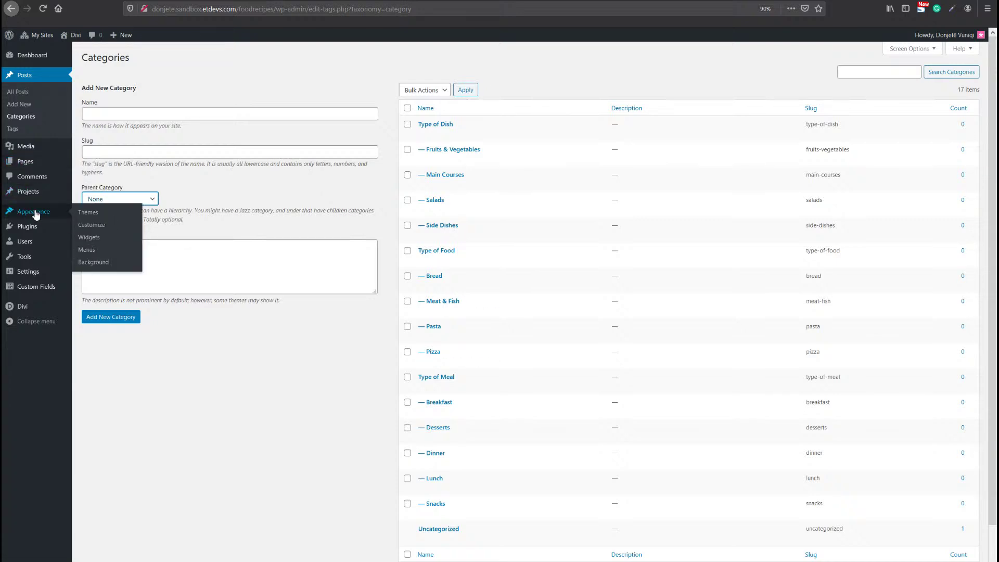
left_click(95, 250)
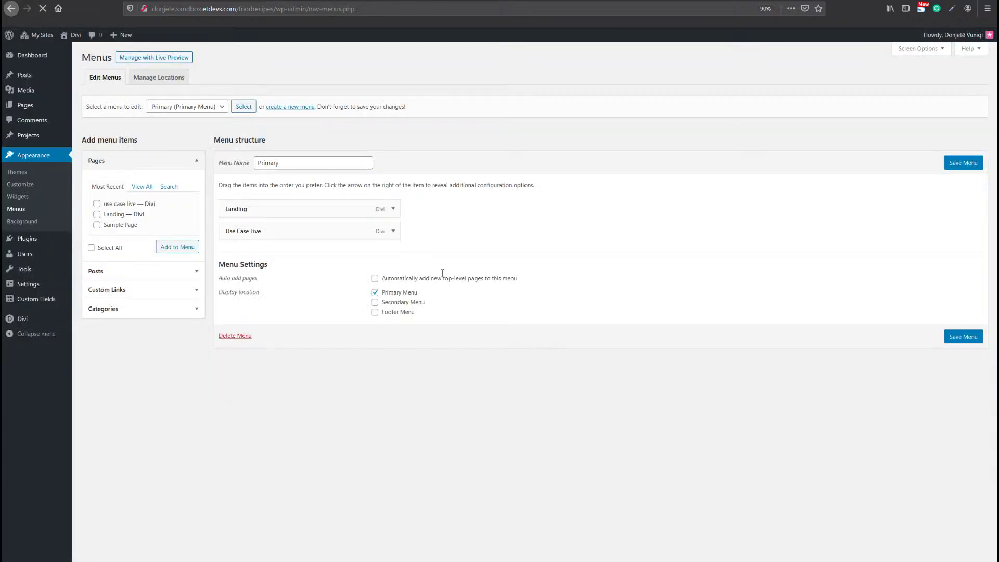
left_click(207, 108)
left_click(274, 124)
left_click(187, 106)
left_click(177, 117)
left_click(243, 106)
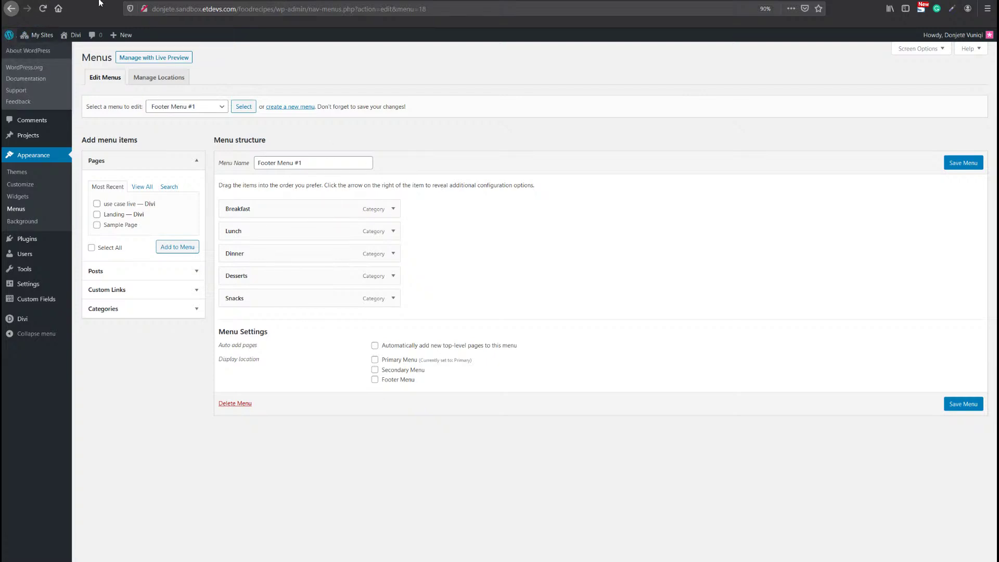
Open the post categories list separately from the menu editor and review the Type of Meal subcategories.
left_click(19, 47)
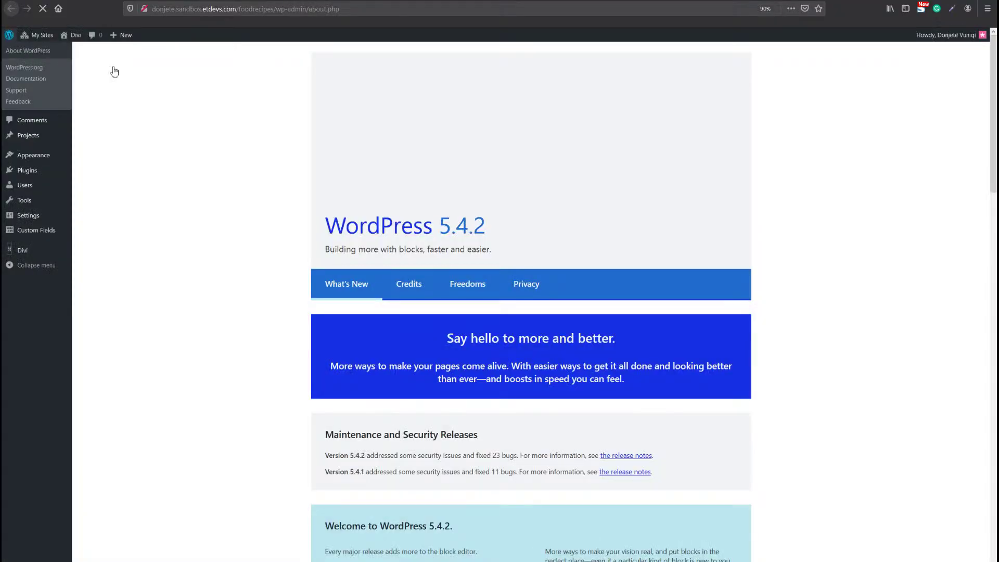
mouse_move(49, 76)
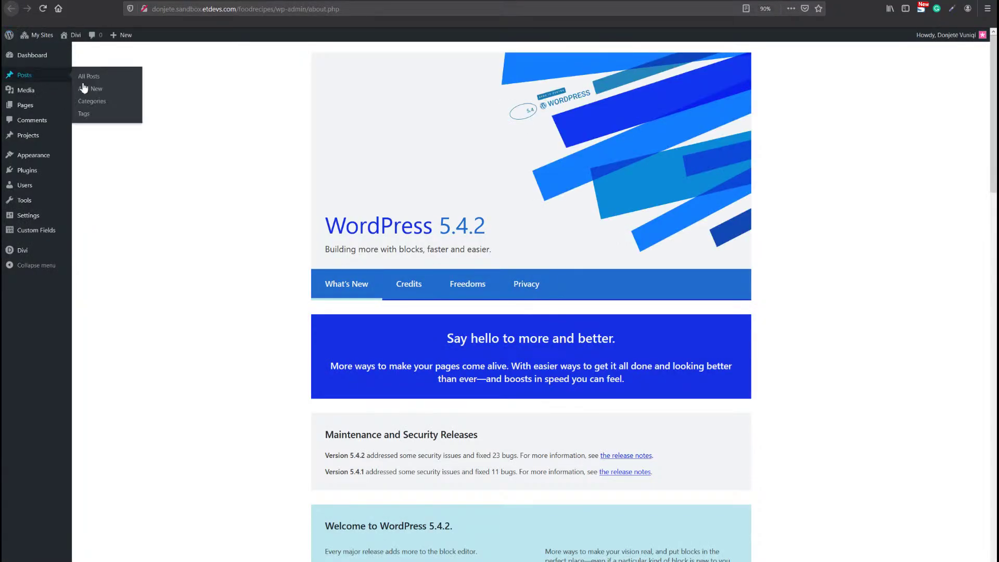
left_click(92, 101)
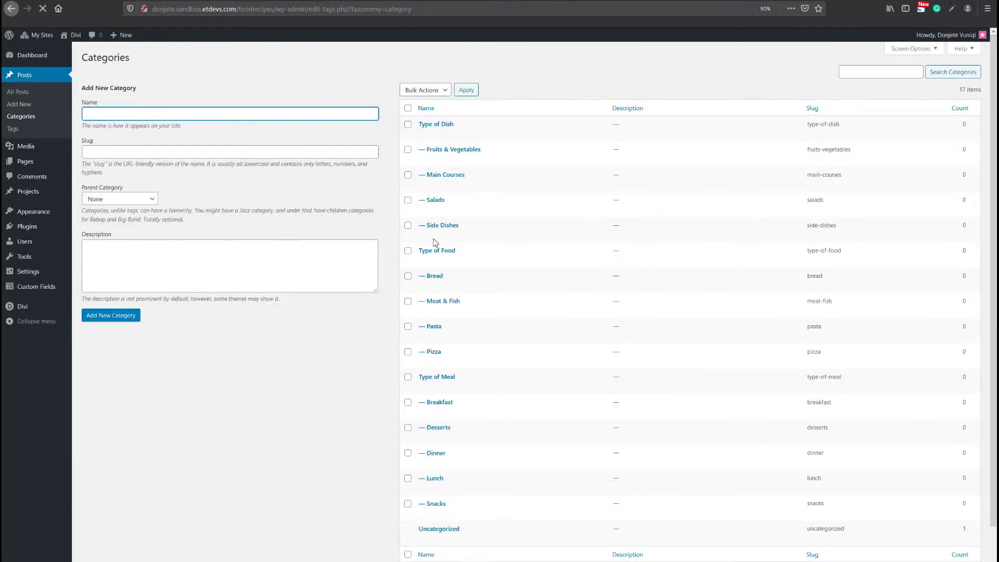
mouse_move(437, 389)
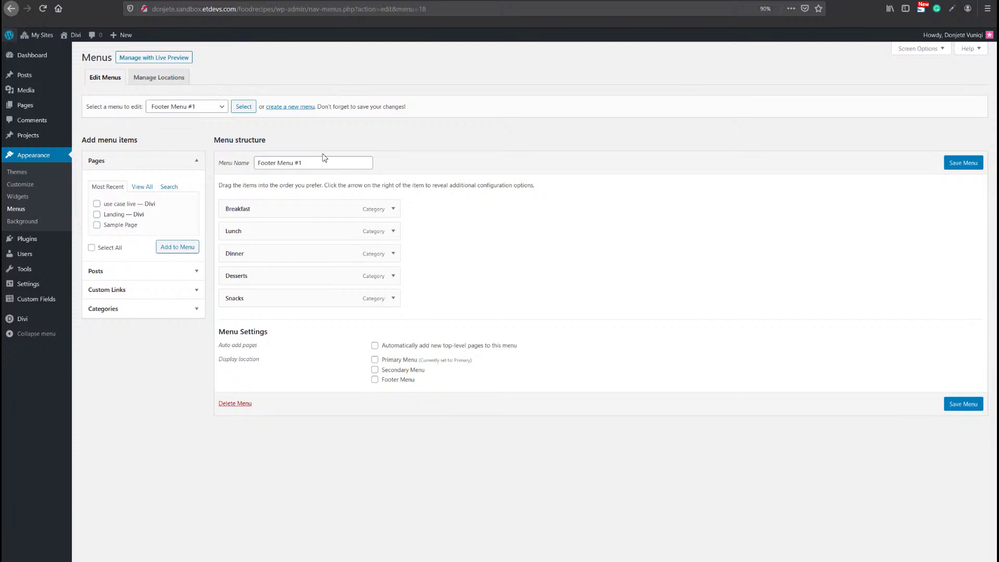
Select Breakfast, Desserts, Dinner, Lunch and Snacks from all available categories as candidate items for Footer Menu #1.
left_click_drag(319, 164, 255, 151)
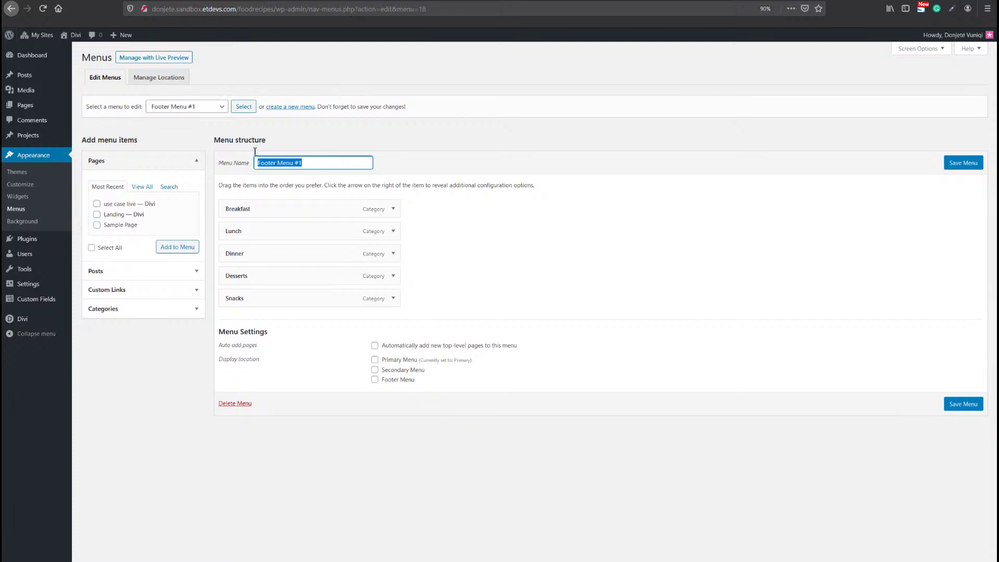
left_click(308, 175)
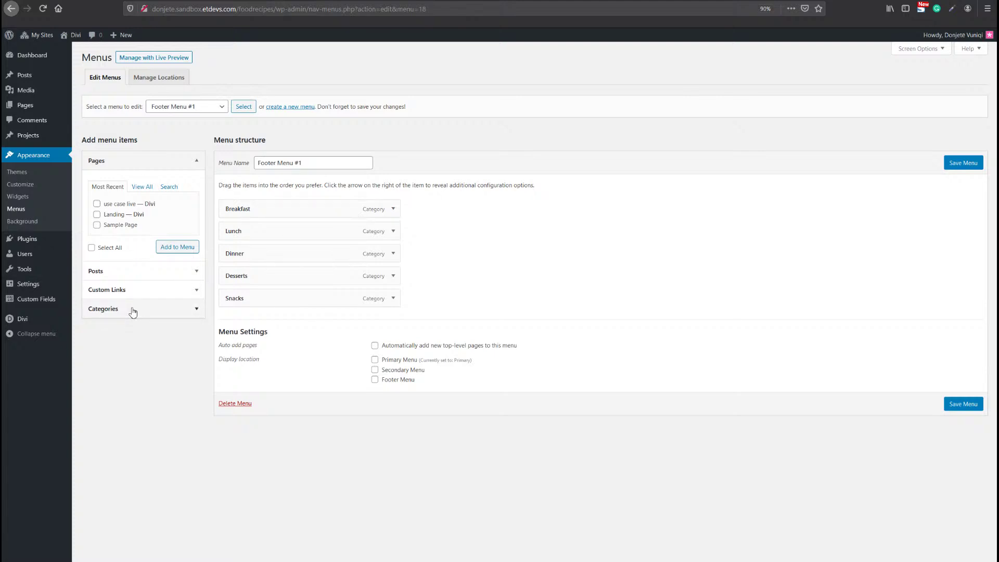
left_click(197, 311)
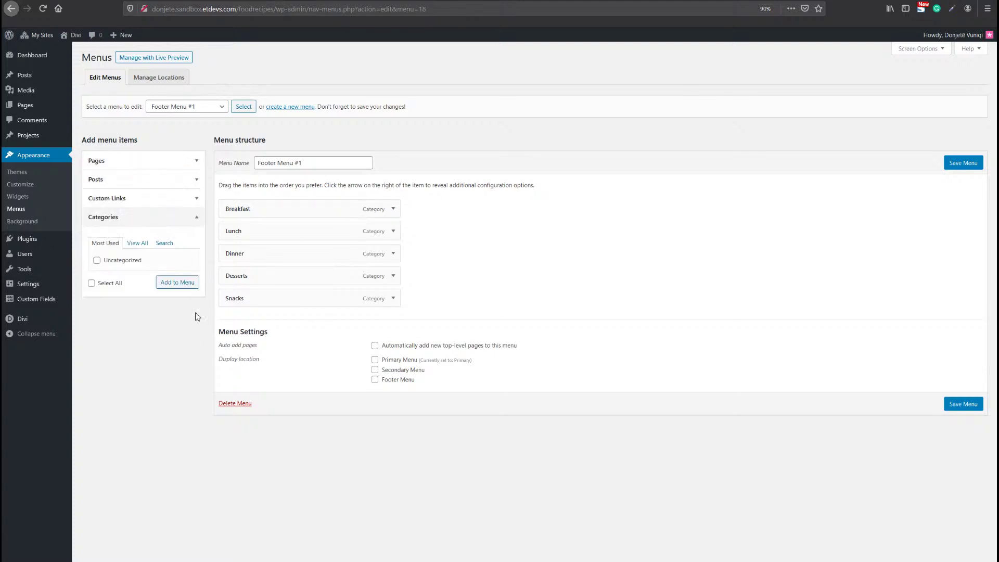
left_click(146, 243)
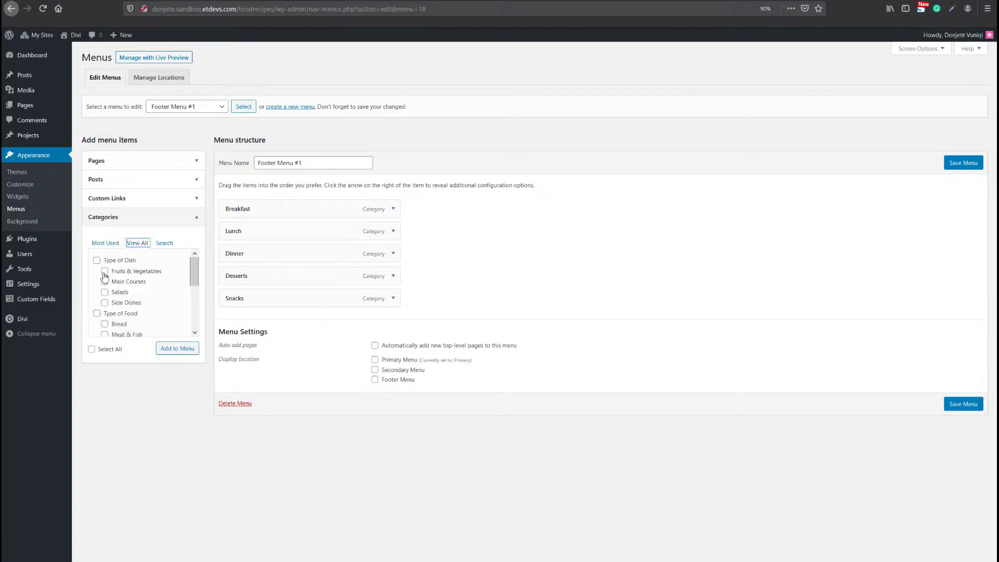
scroll(120, 275, "down", 5)
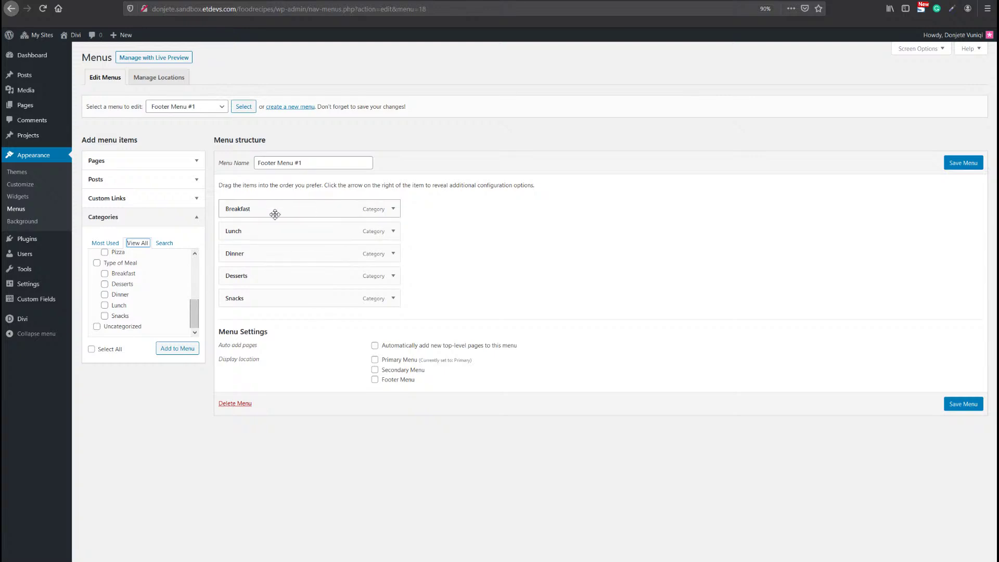
left_click(106, 279)
left_click(106, 276)
left_click(105, 284)
left_click(104, 294)
left_click(104, 306)
left_click(104, 316)
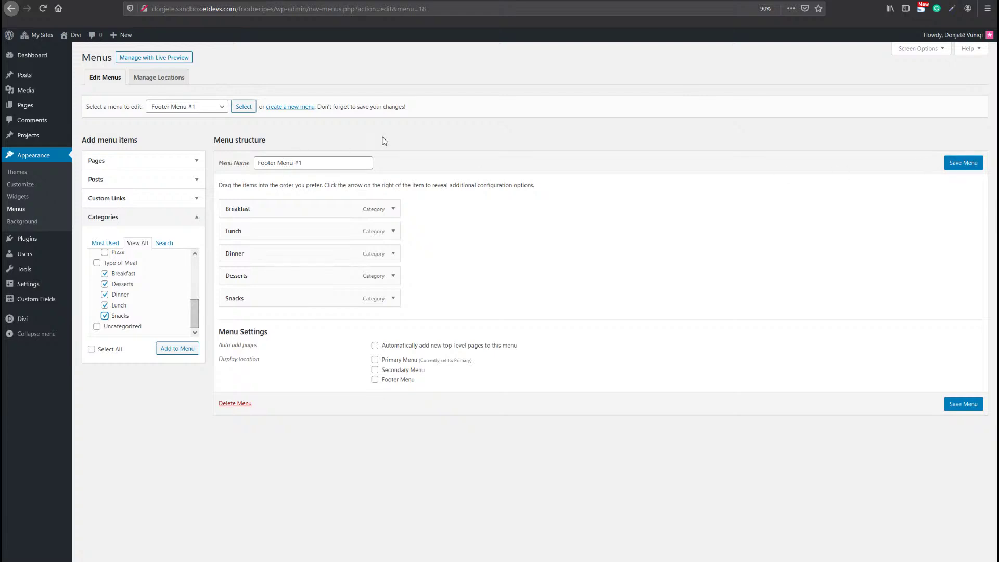
Load Footer Menu #2 and examine the full list of categories that can be added to it.
left_click(196, 105)
left_click(247, 111)
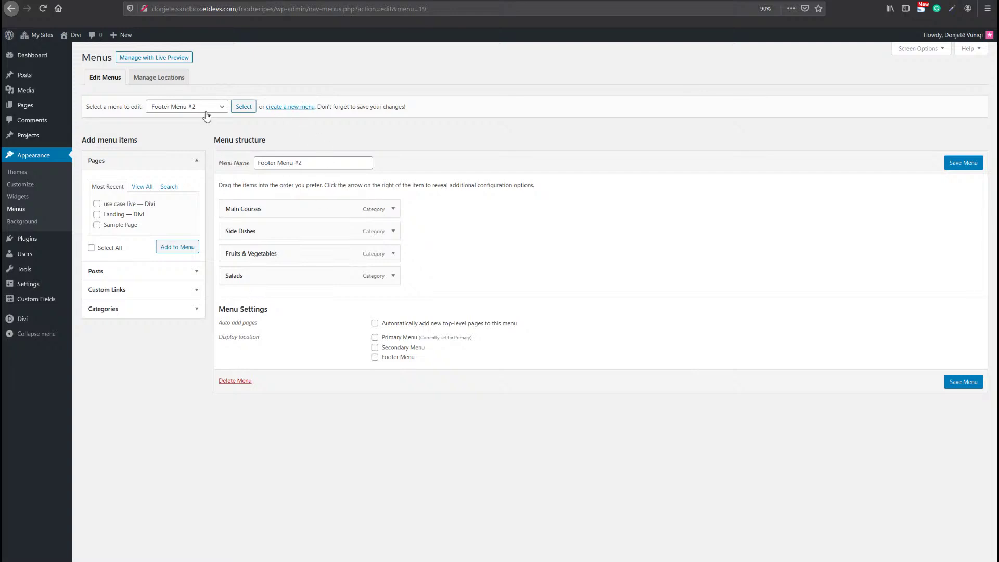
left_click(133, 311)
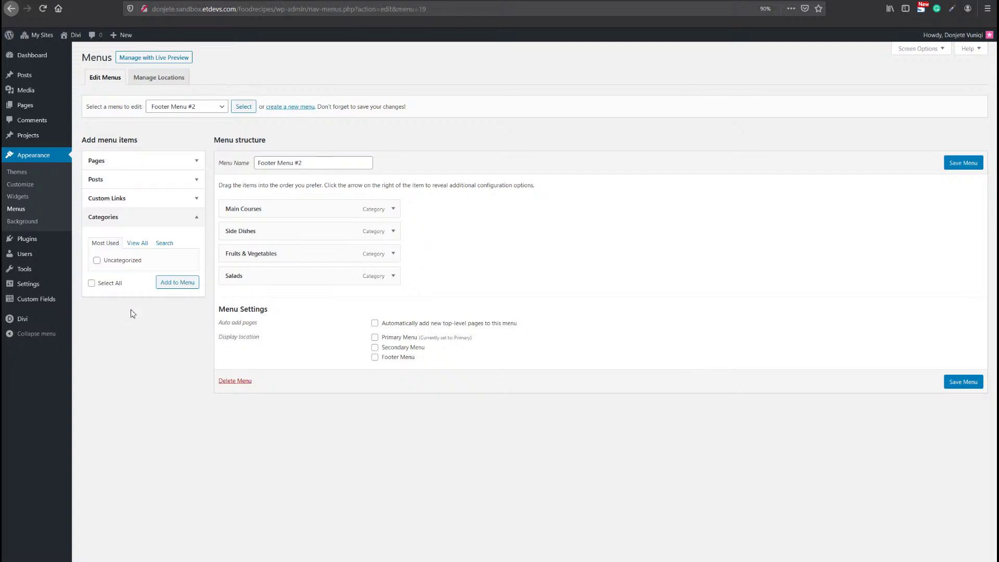
left_click(137, 243)
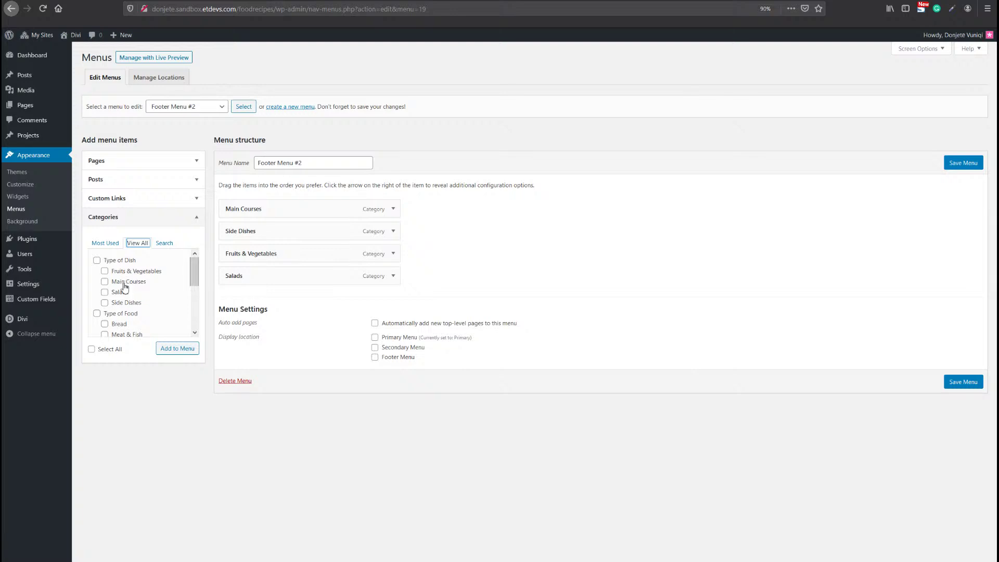
scroll(124, 299, "down", 3)
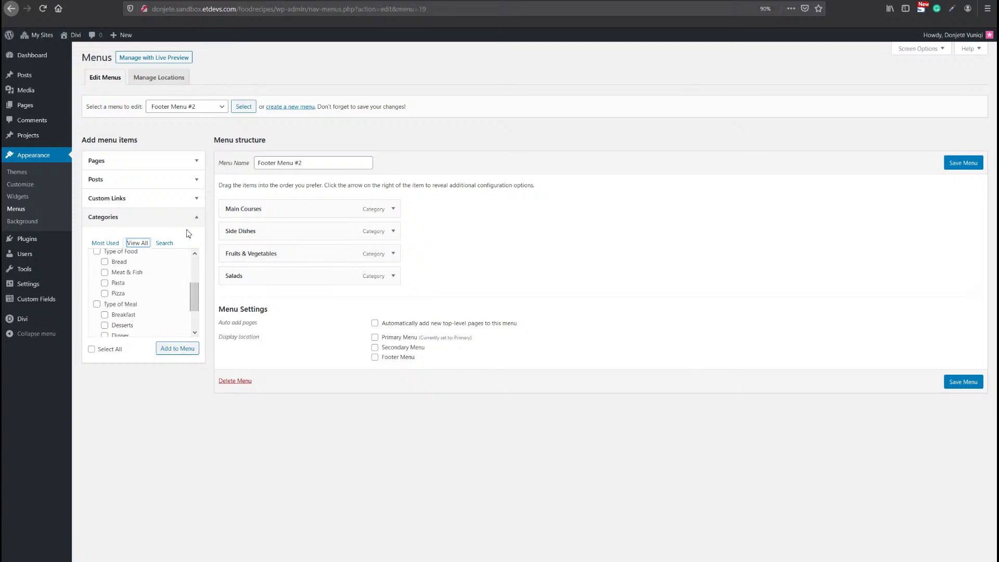
Load Footer Menu #3 and show all categories available for it.
left_click(192, 116)
left_click(190, 147)
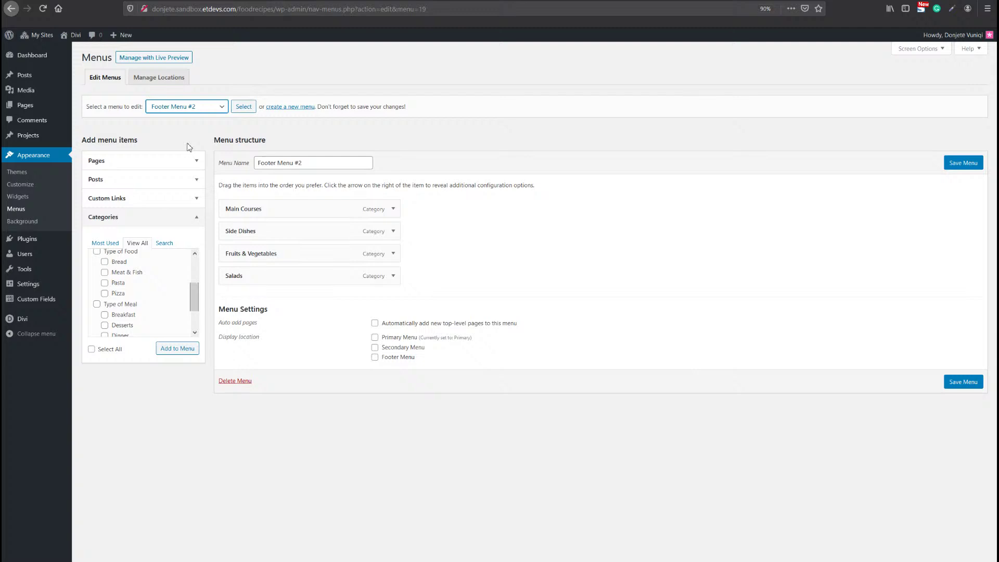
left_click(238, 108)
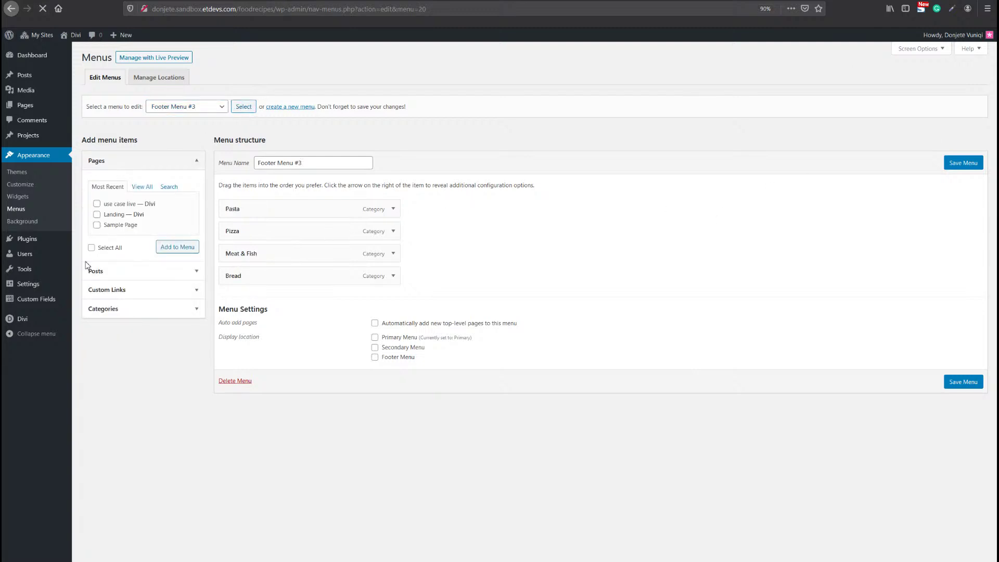
left_click(125, 313)
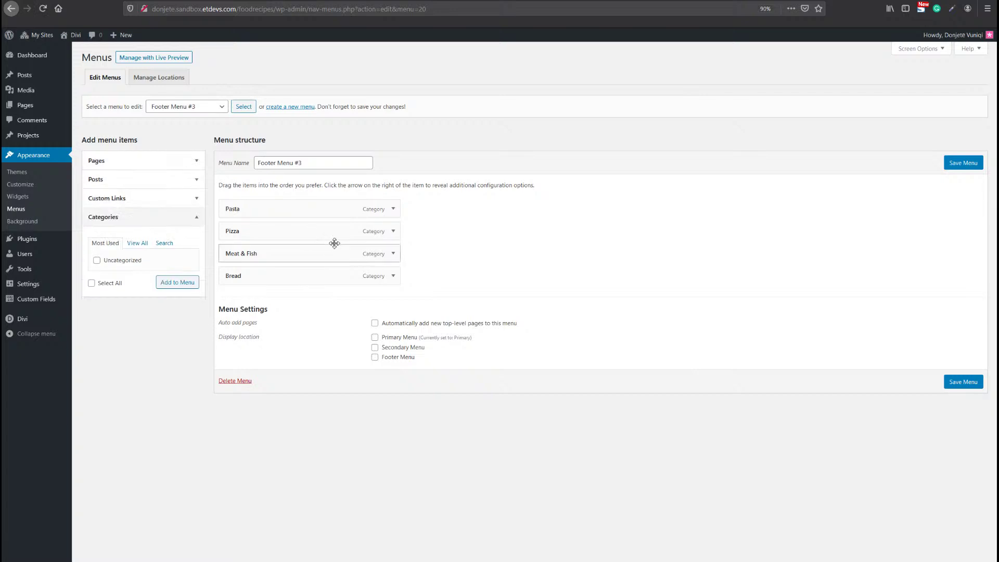
left_click(138, 245)
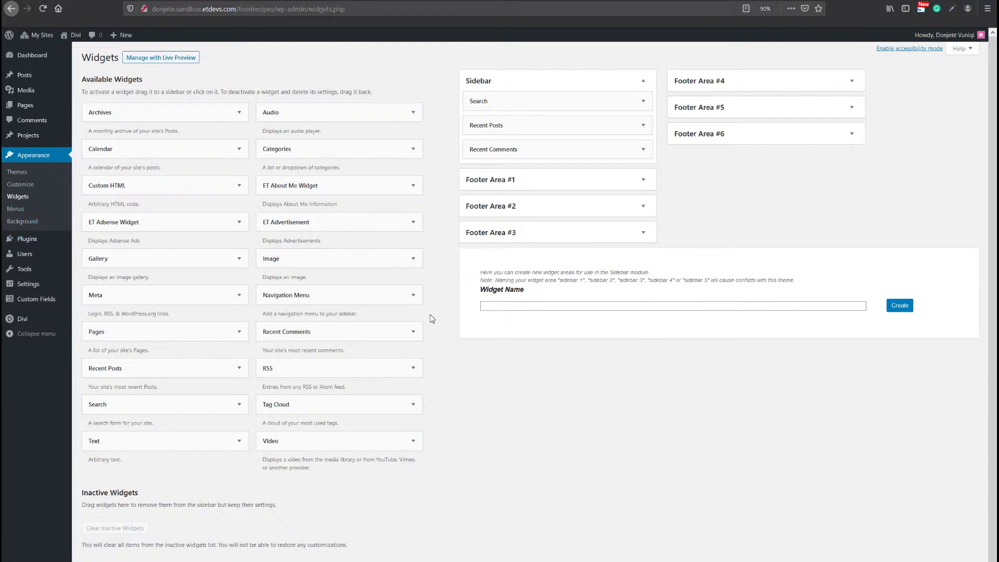
Expand Footer Areas #1, #2 and #3 to inspect their assigned widgets.
left_click(644, 179)
left_click(643, 243)
left_click(643, 306)
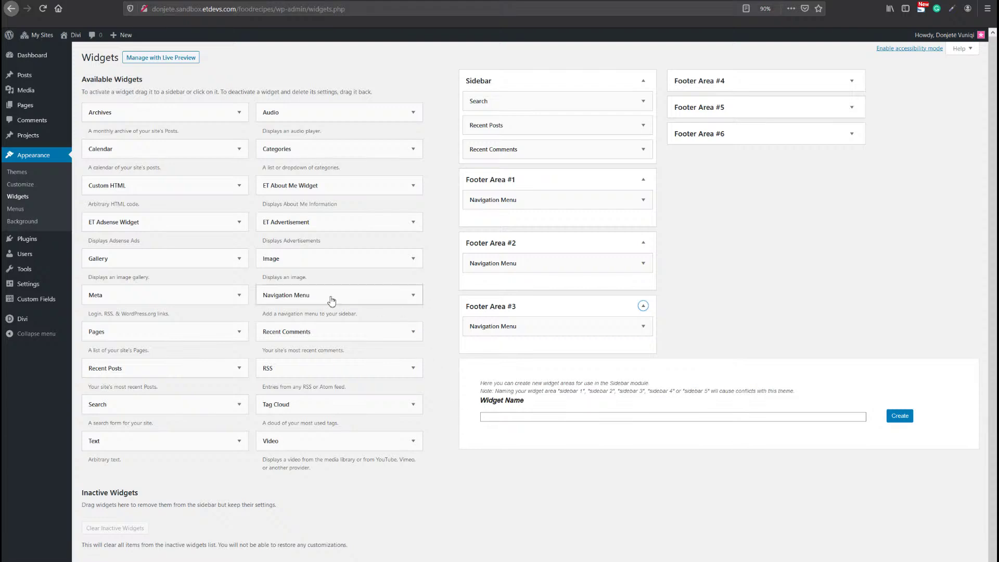
Show the destination areas for the Navigation Menu widget, and expand Footer Area #4 to inspect its widget.
left_click(414, 296)
left_click(414, 295)
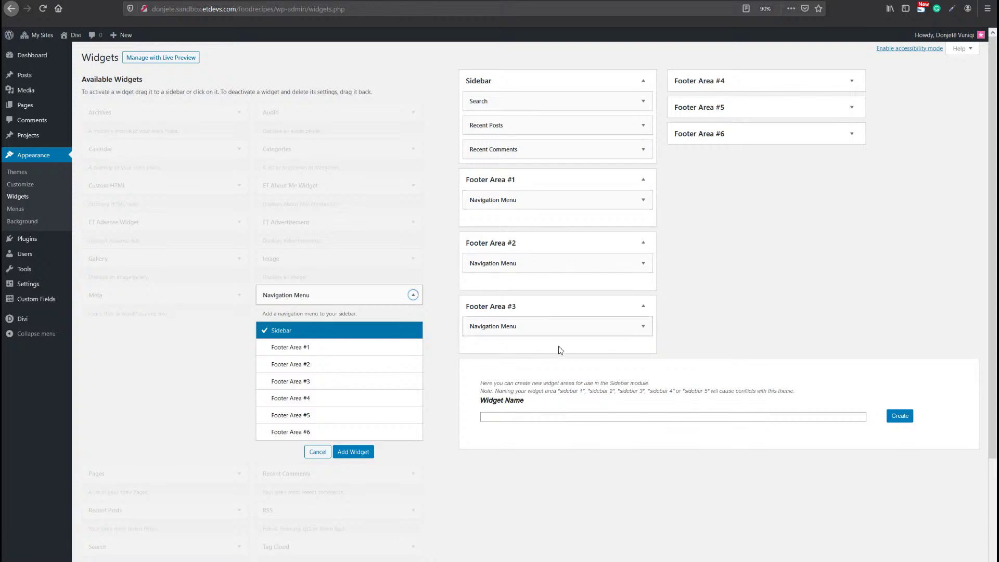
left_click(853, 81)
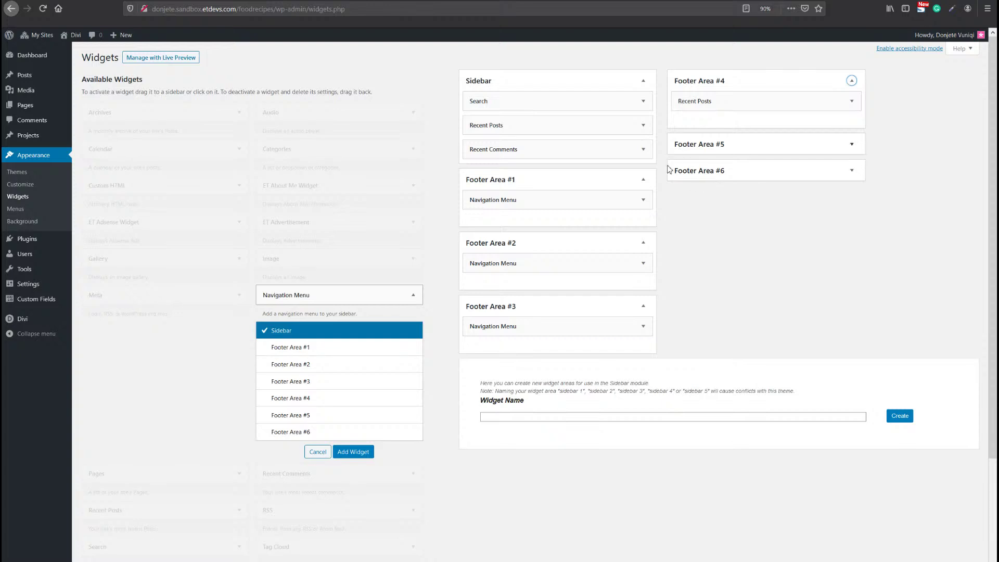
Add another Navigation Menu widget to Footer Area #1.
left_click(291, 352)
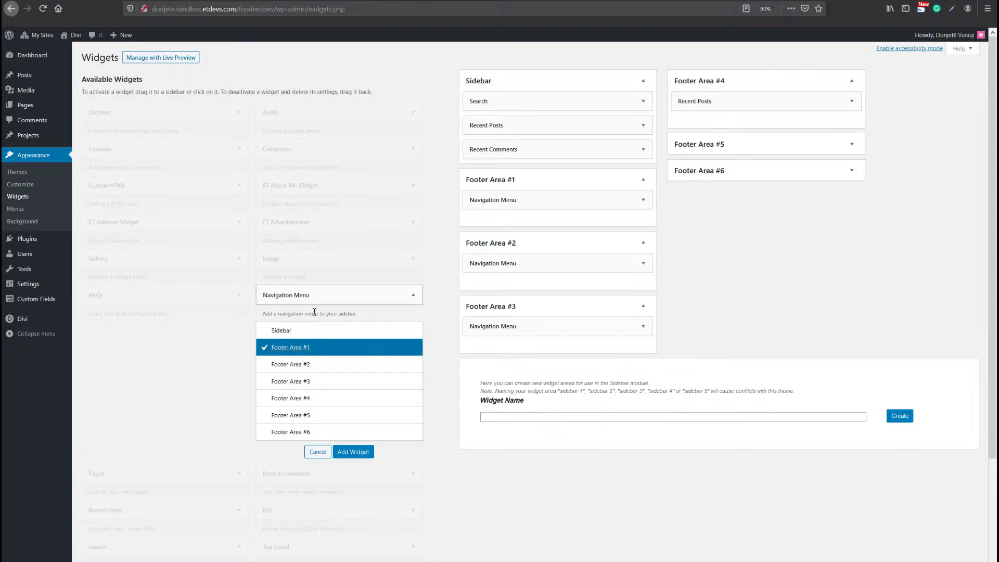
left_click(290, 366)
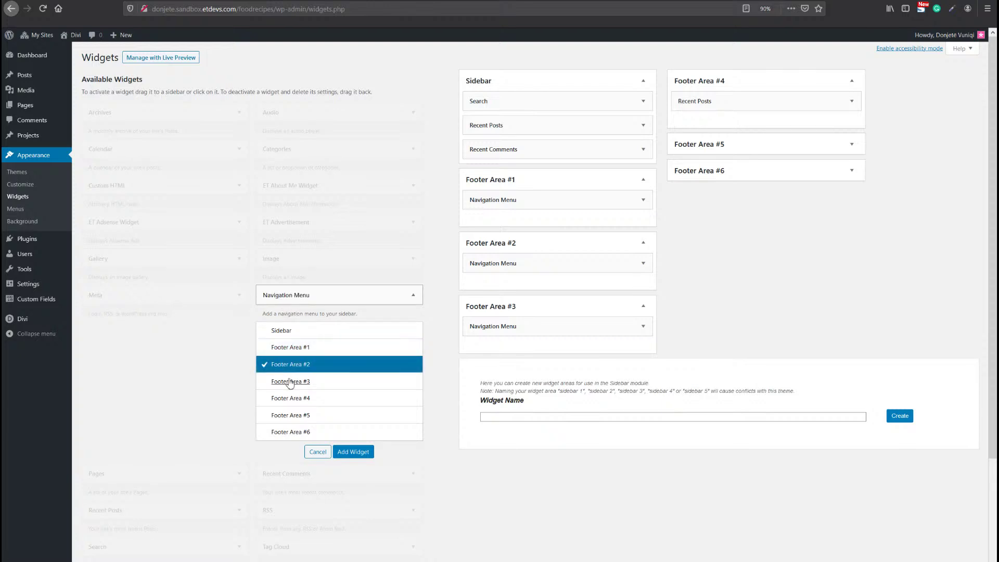
left_click(290, 383)
left_click(297, 351)
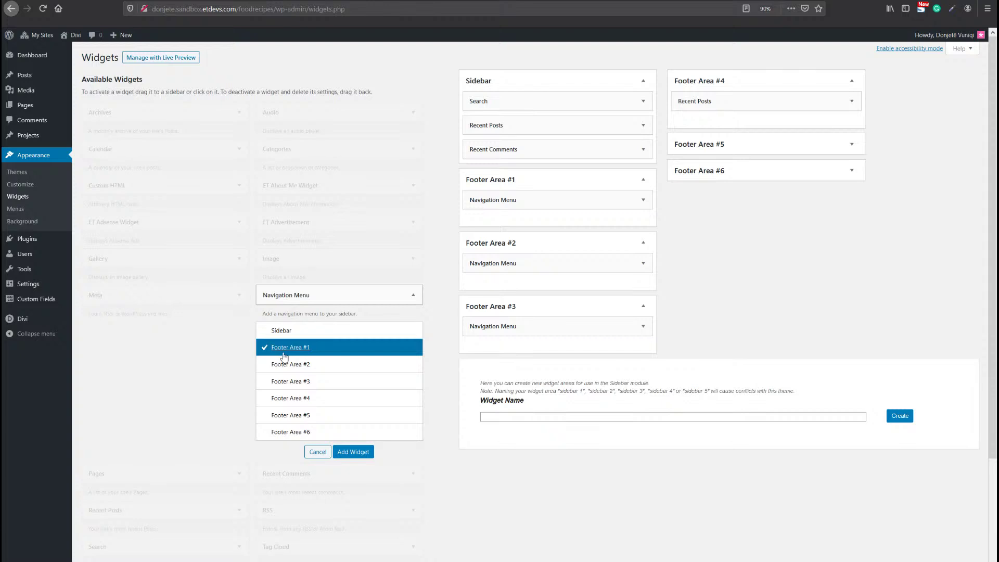
left_click(352, 452)
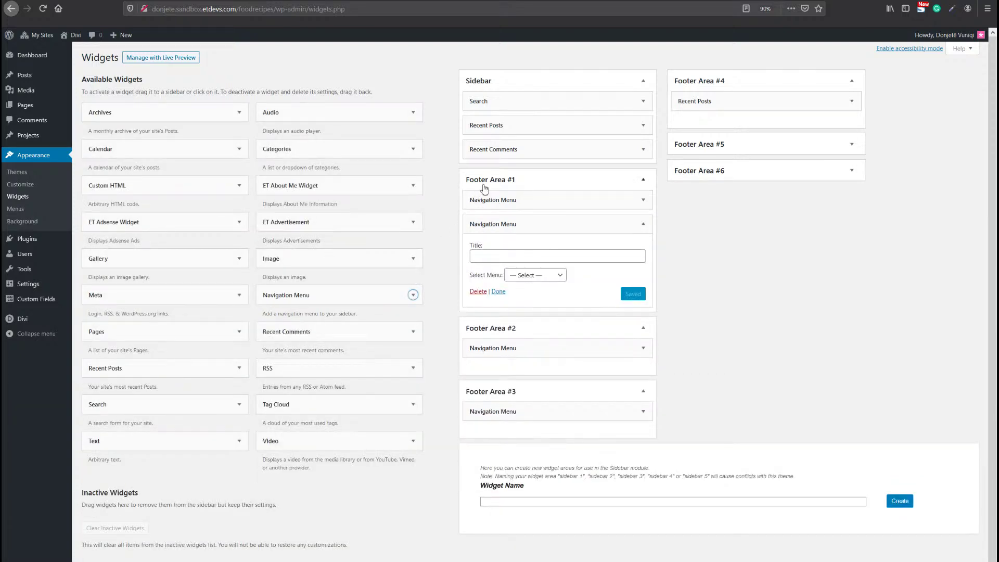
Assign Footer Menu #1 to the extra Navigation Menu widget in Footer Area #1, and delete that duplicate widget.
left_click(526, 276)
key("Down")
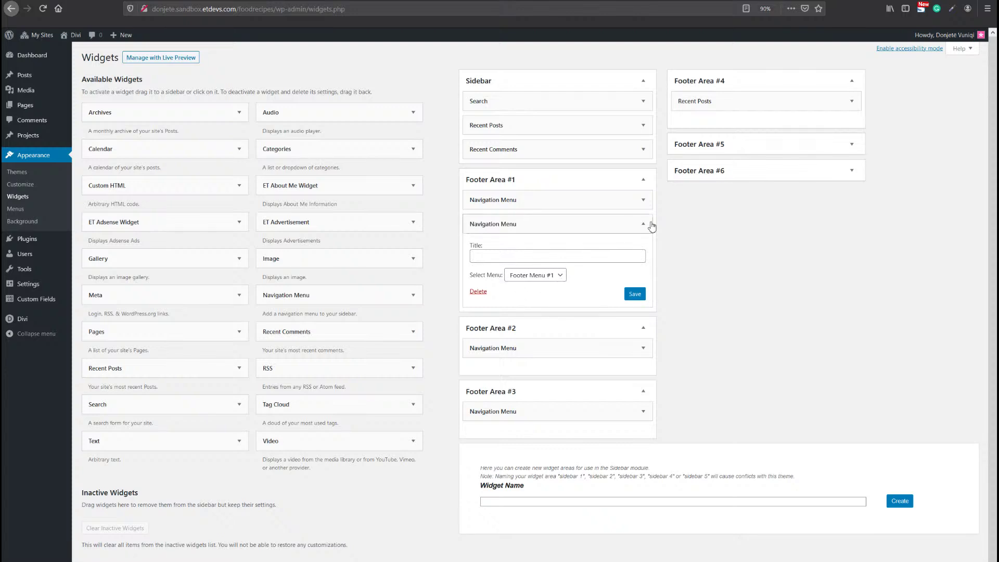
left_click(478, 291)
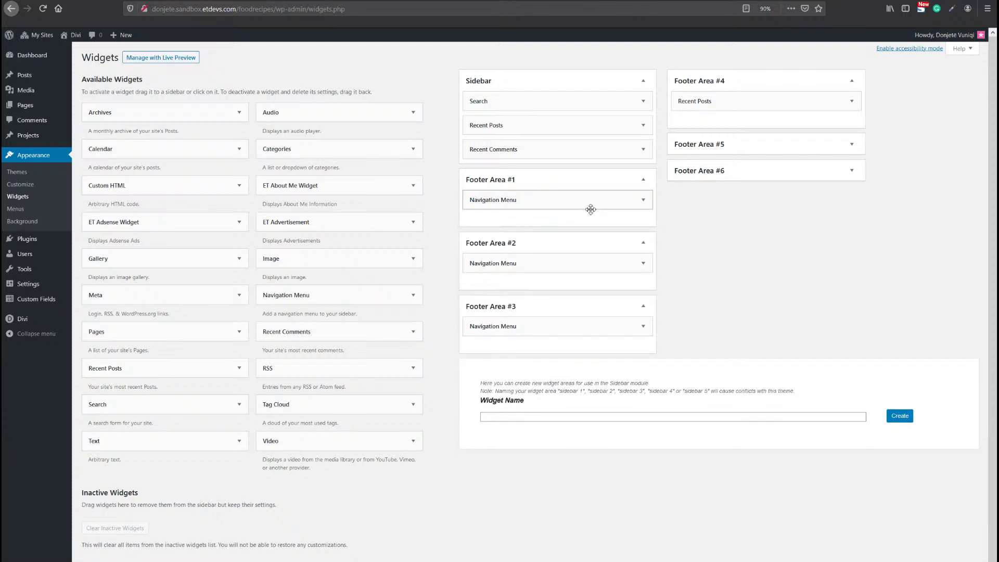
Expand the Navigation Menu widgets in Footer Areas #1 to #3 and the Recent Posts widget in Footer Area #4 to inspect their settings.
left_click(644, 201)
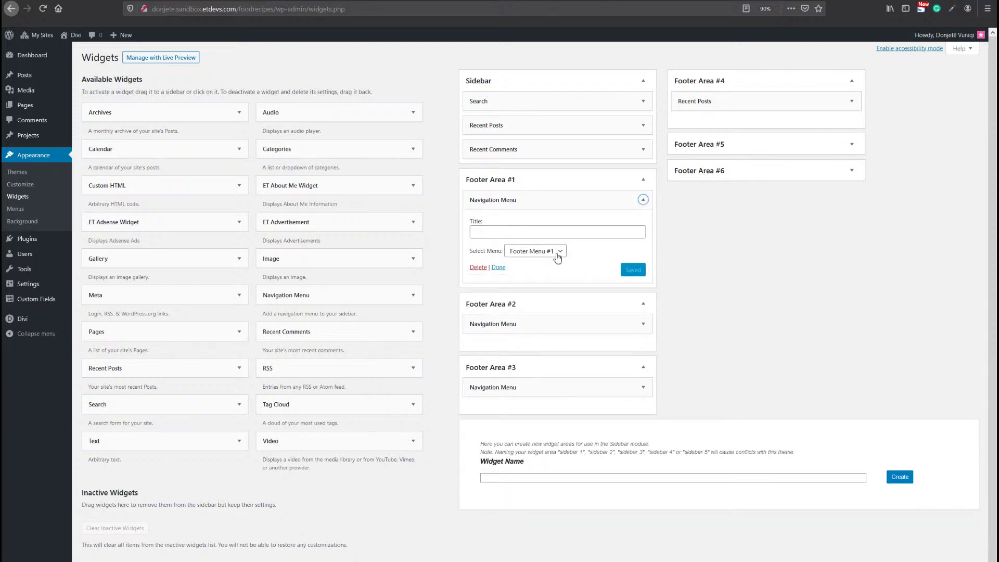
left_click(653, 331)
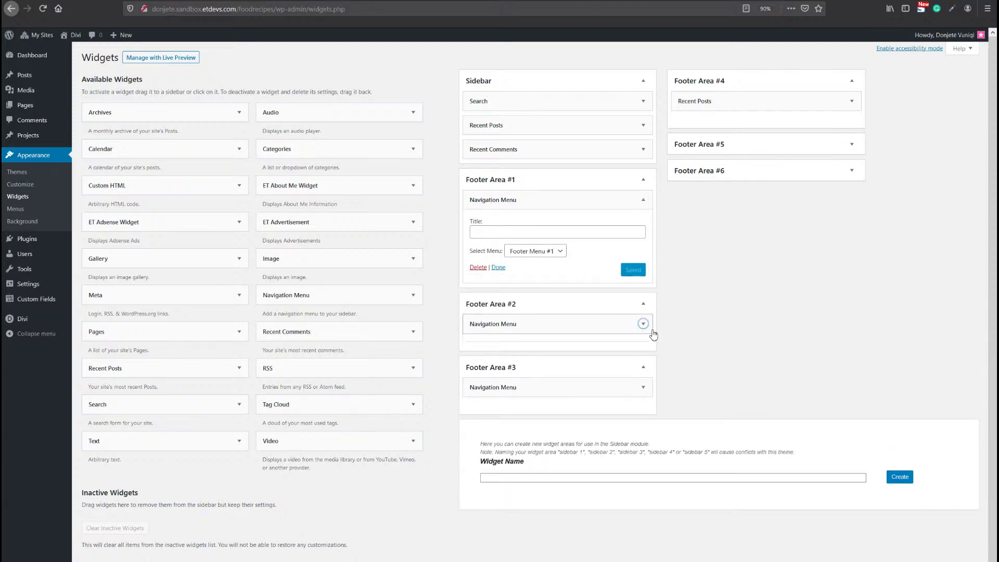
scroll(566, 367, "down", 1)
left_click(643, 433)
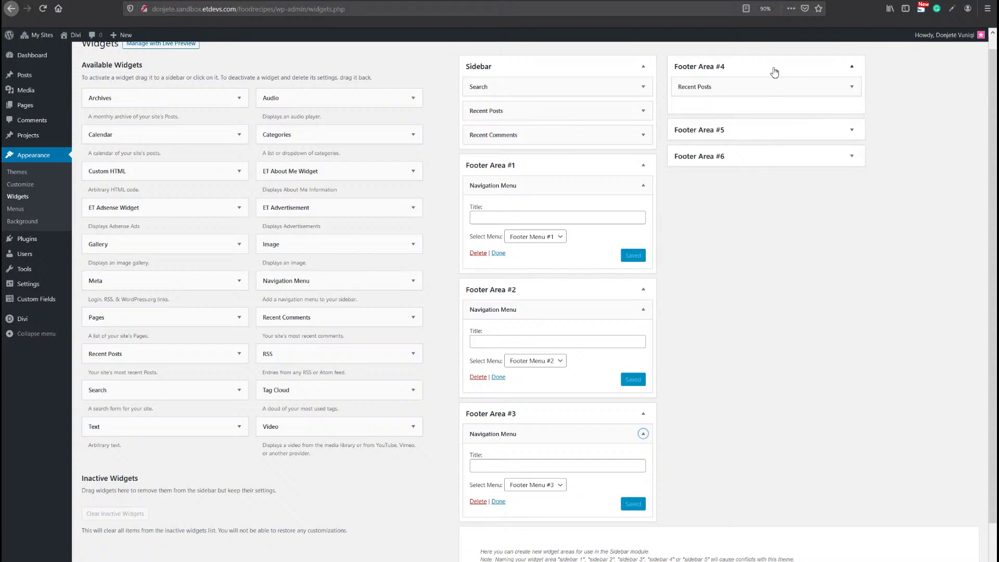
left_click(852, 86)
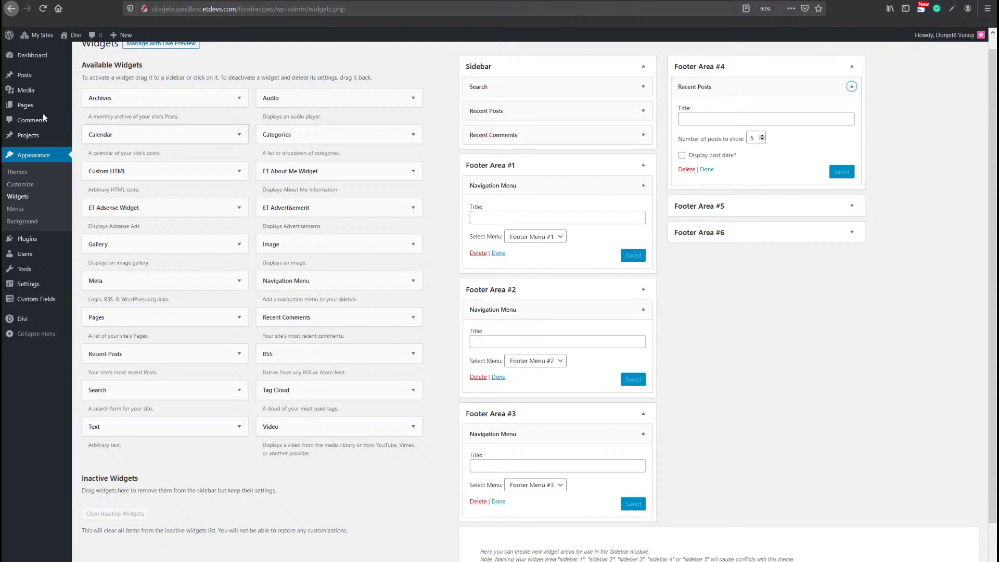
Show the destination areas for the Recent Posts widget and mark Footer Area #4 without adding it.
left_click(240, 355)
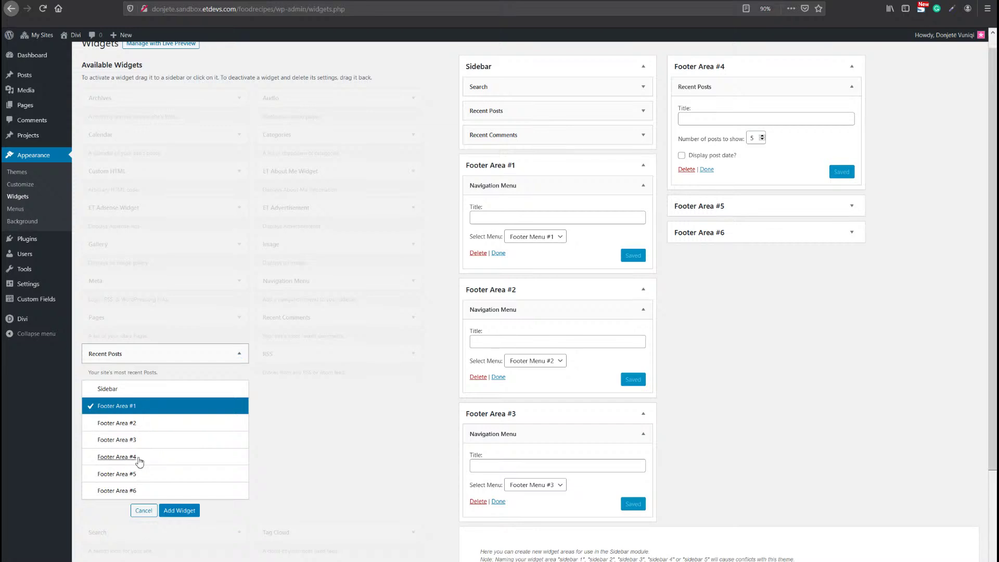
left_click(120, 457)
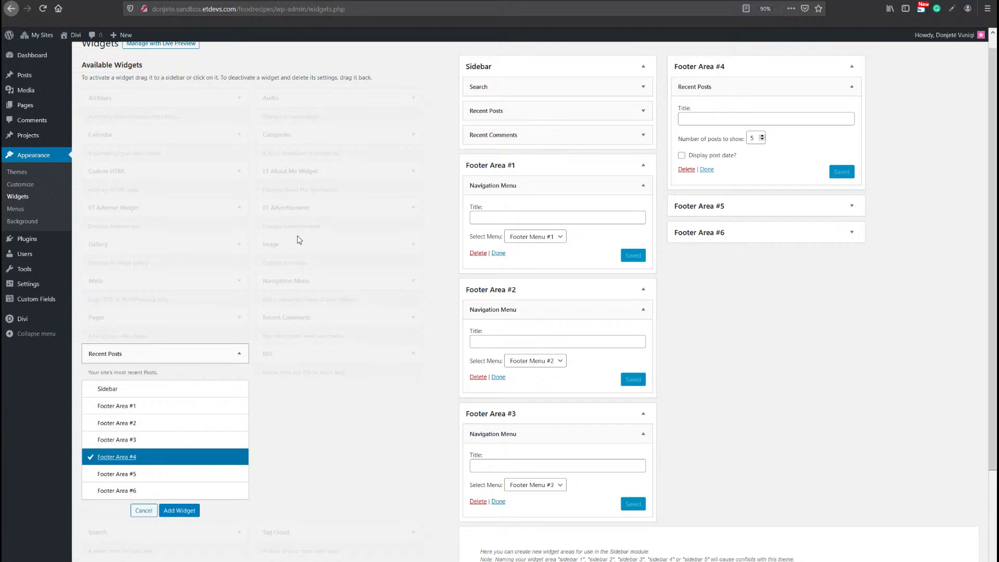
scroll(644, 266, "up", 1)
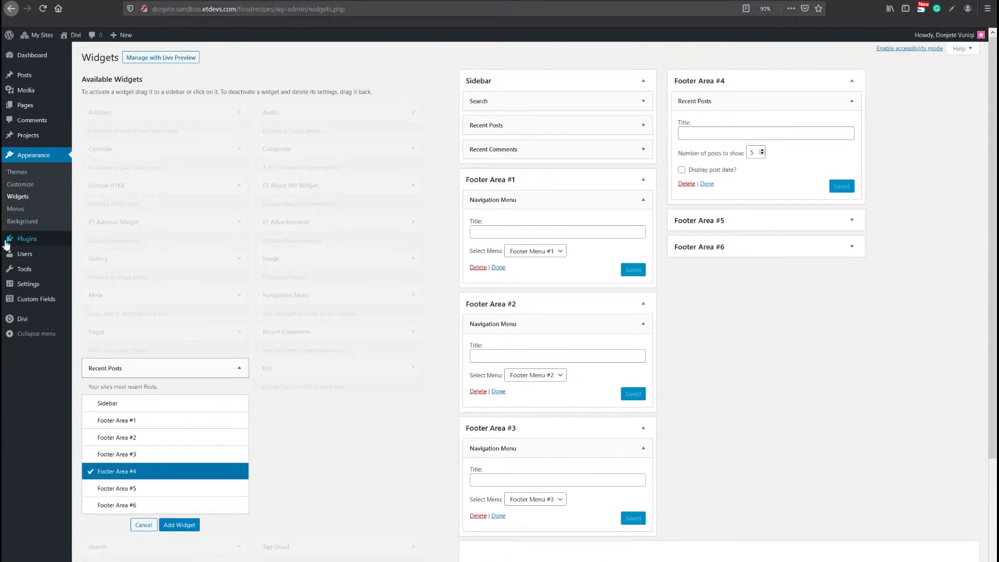
Open the Divi Theme Builder and start building a custom footer from scratch for the "use case live" template.
mouse_move(22, 322)
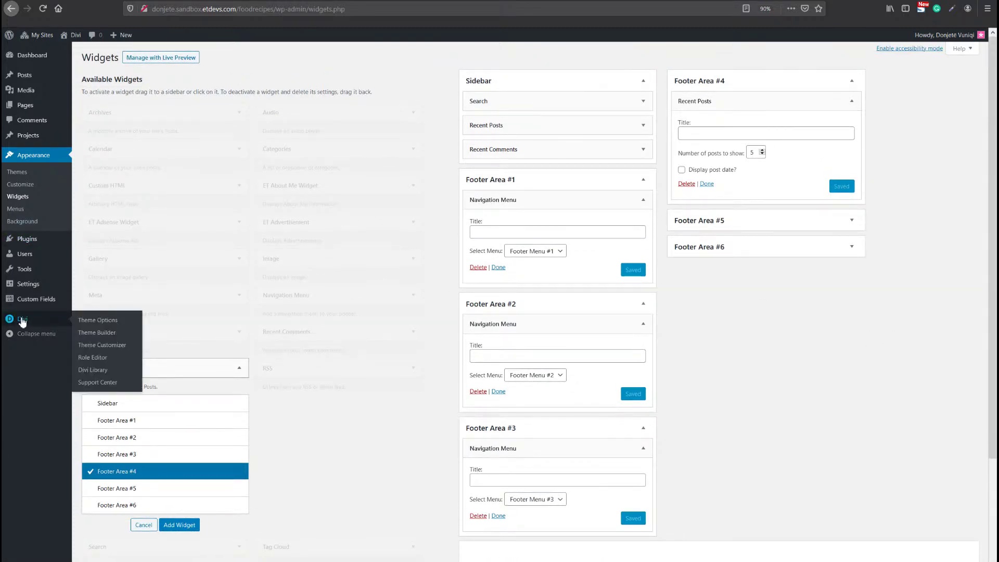
left_click(86, 334)
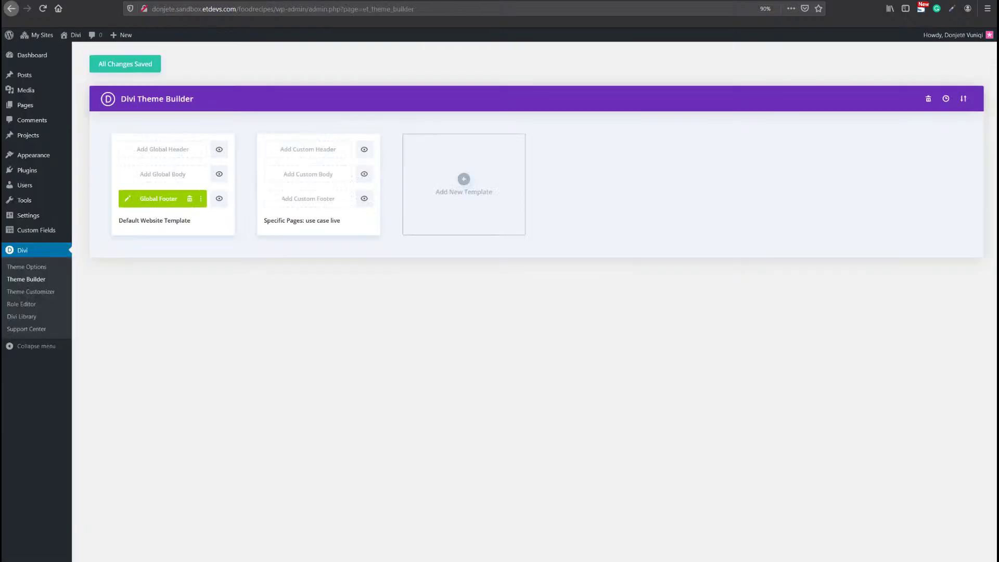
left_click(309, 199)
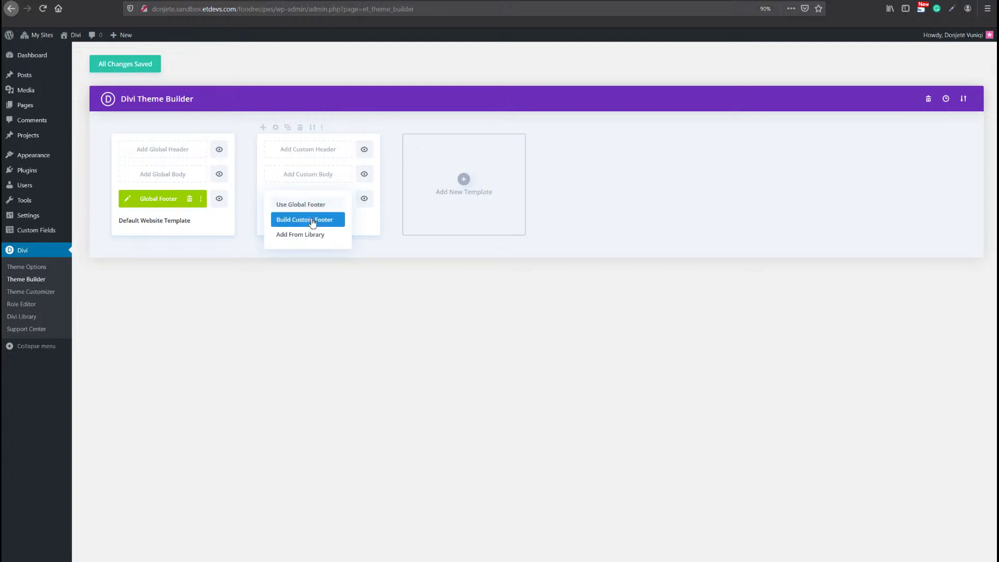
left_click(309, 219)
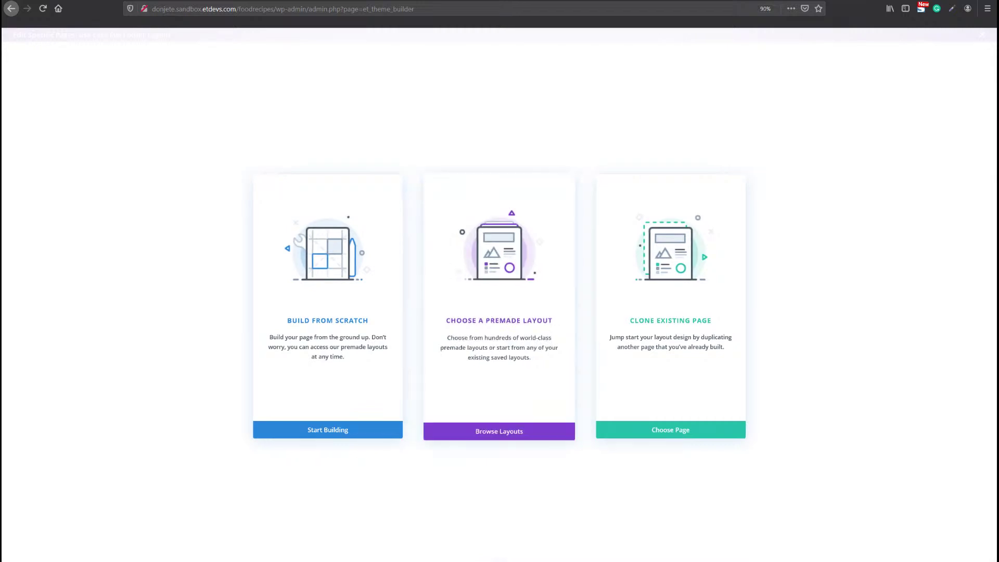
left_click(339, 436)
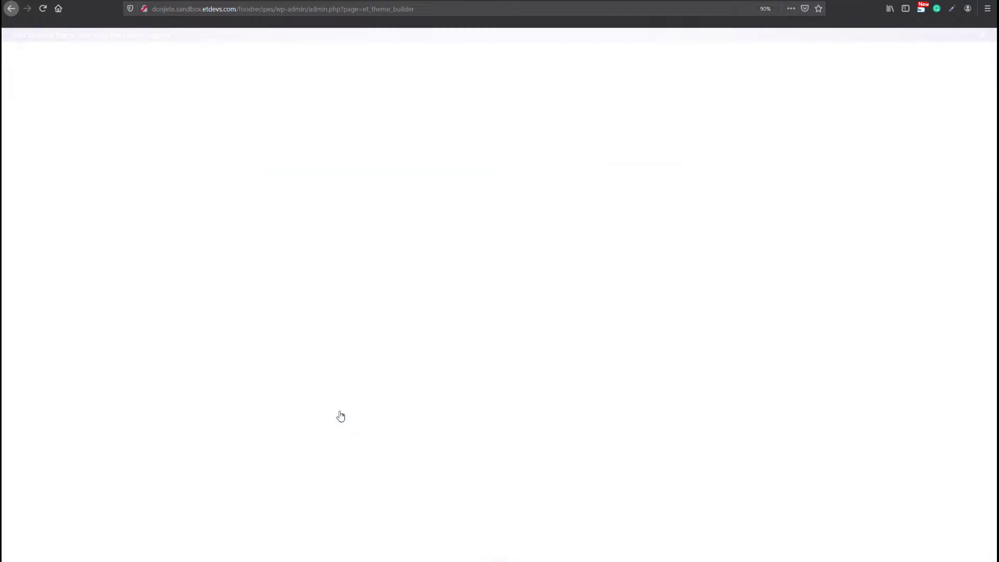
left_click(283, 208)
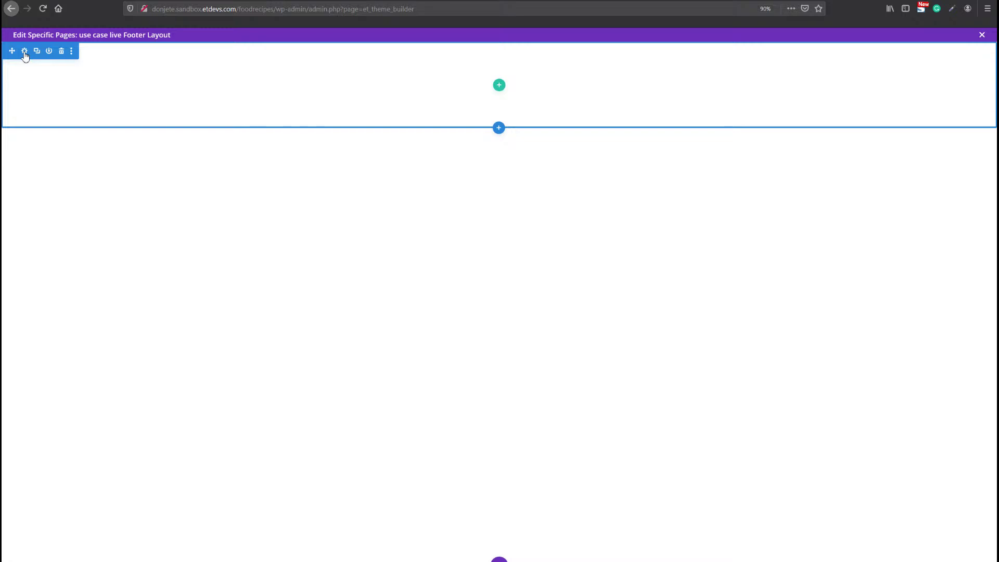
Give the footer's section a #ff7864 background color.
left_click(24, 51)
left_click_drag(787, 151, 388, 89)
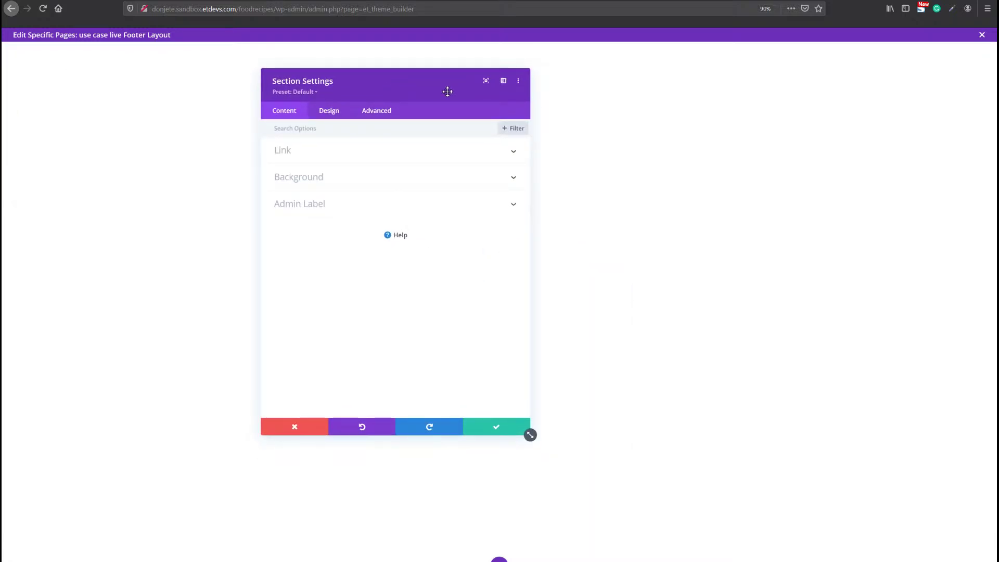
left_click(350, 178)
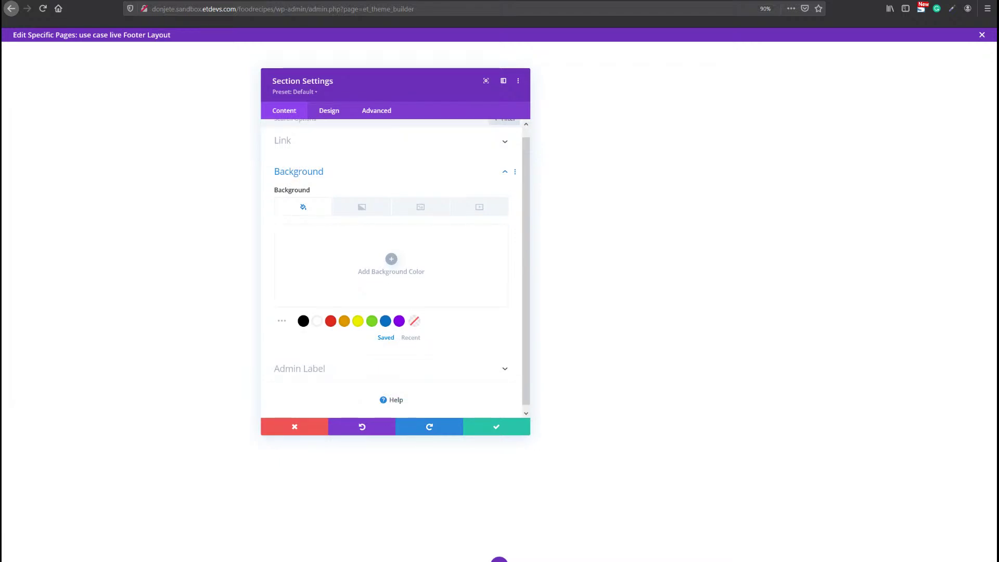
left_click(293, 256)
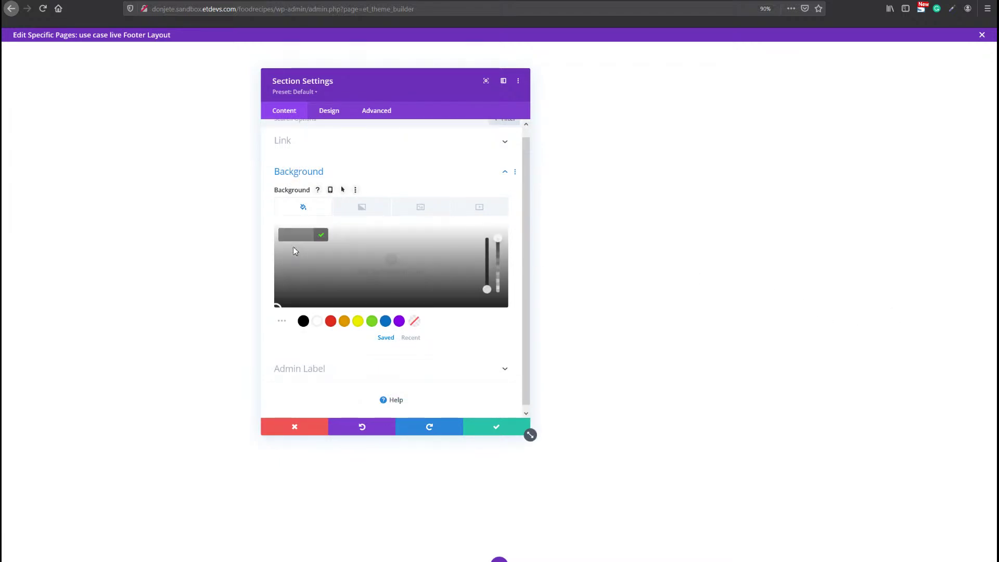
type("#ff7864")
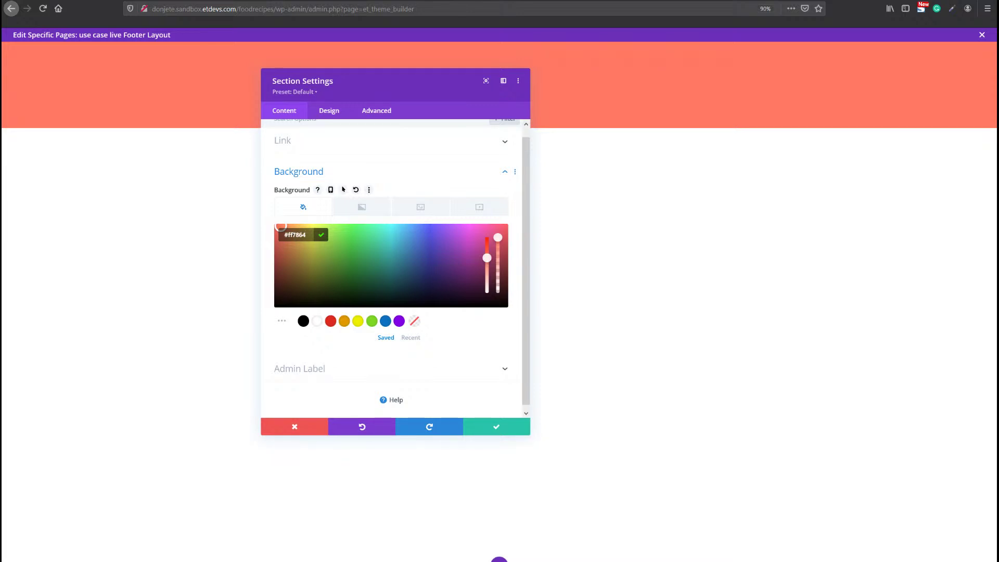
Add recipe_illustration_02-1.png from the media library as the section's background image and set its size to Fit.
left_click(408, 210)
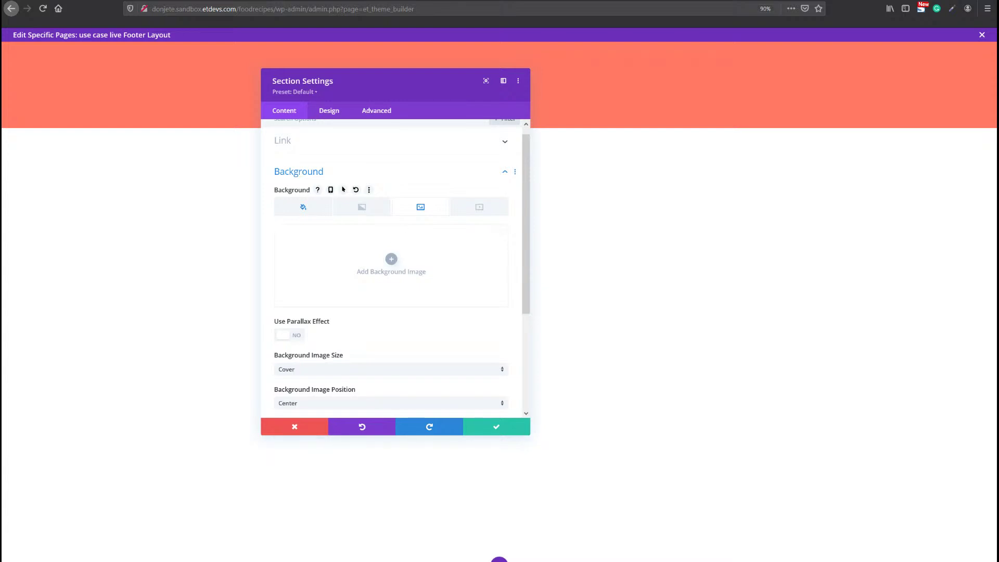
left_click(394, 273)
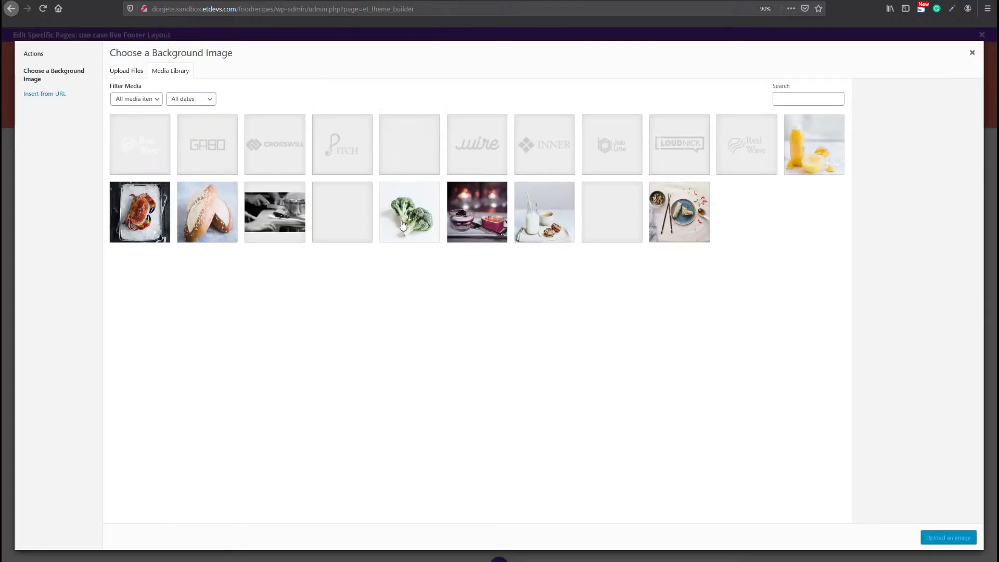
left_click(331, 209)
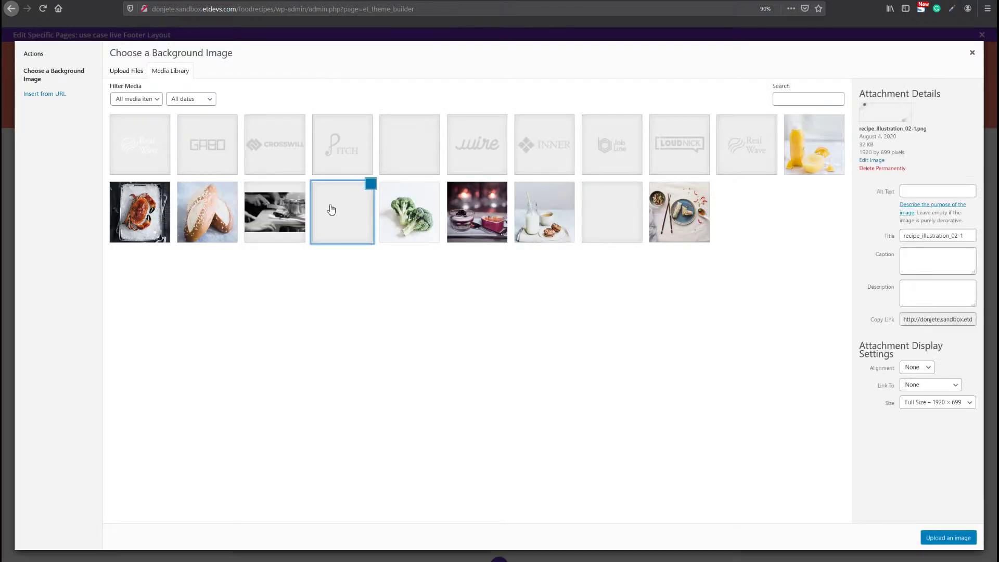
left_click(933, 540)
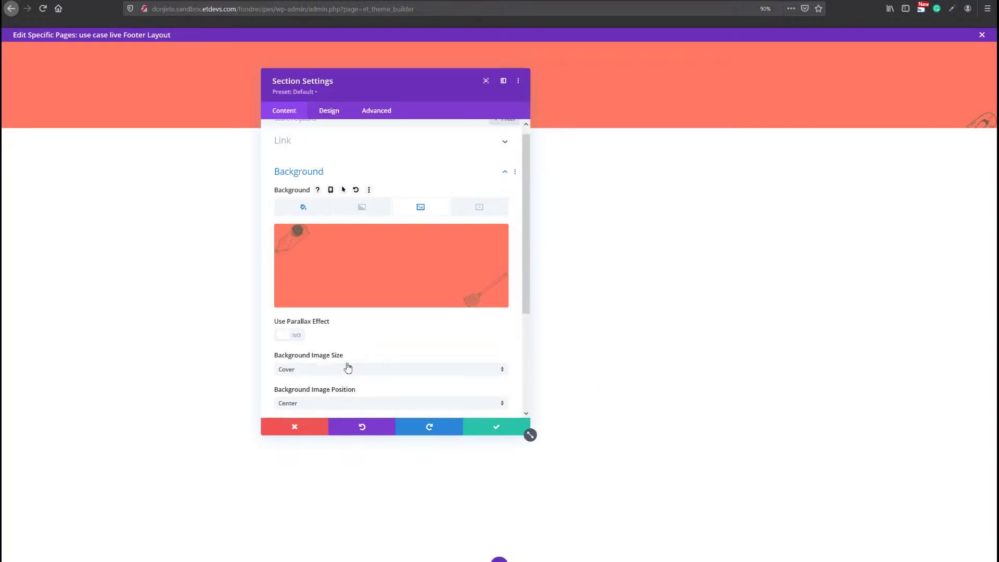
left_click(345, 379)
left_click(462, 392)
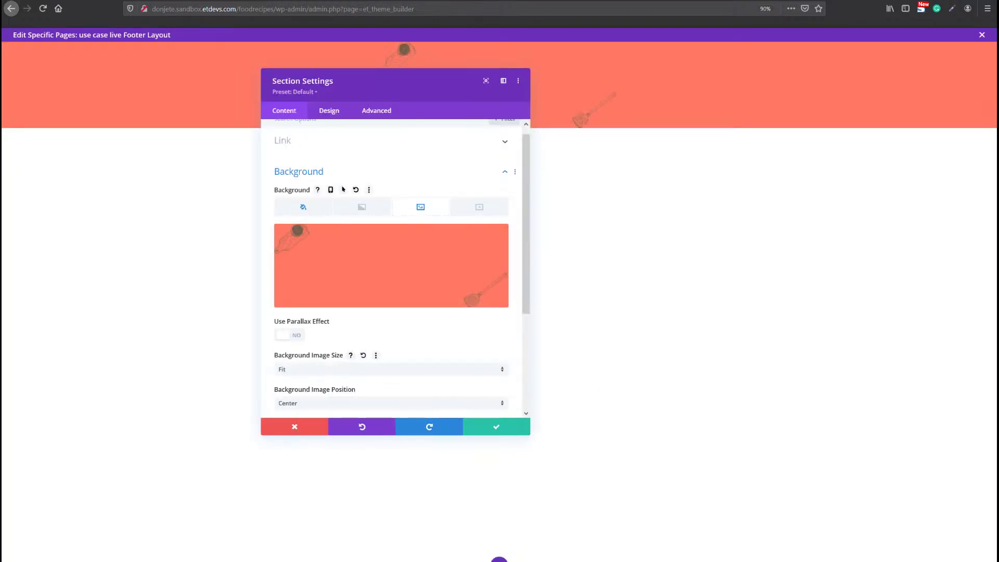
Set the section's linked top and bottom padding to 0px and save the section settings.
left_click(329, 110)
left_click(290, 140)
left_click(329, 215)
left_click(299, 215)
type("0px")
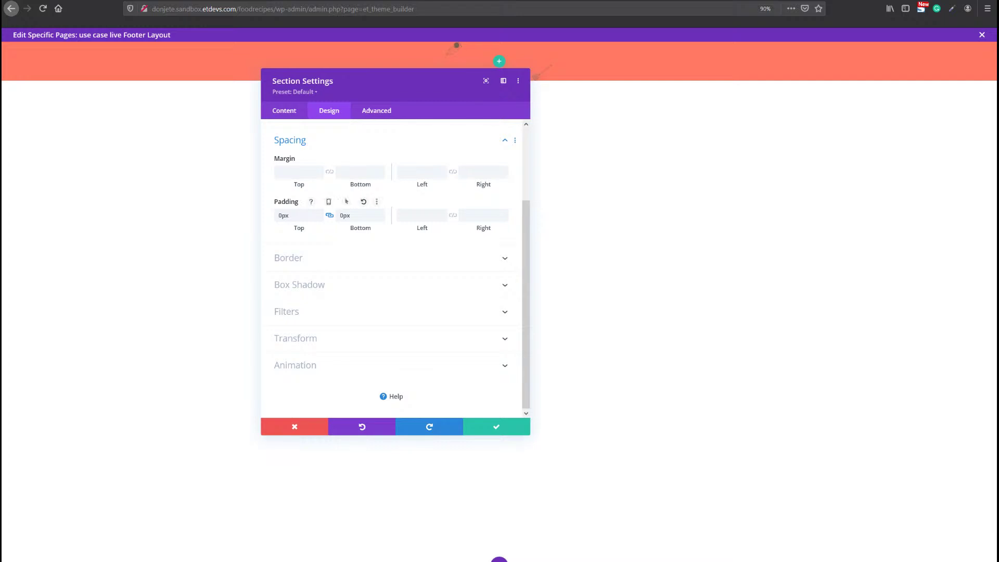
left_click(475, 428)
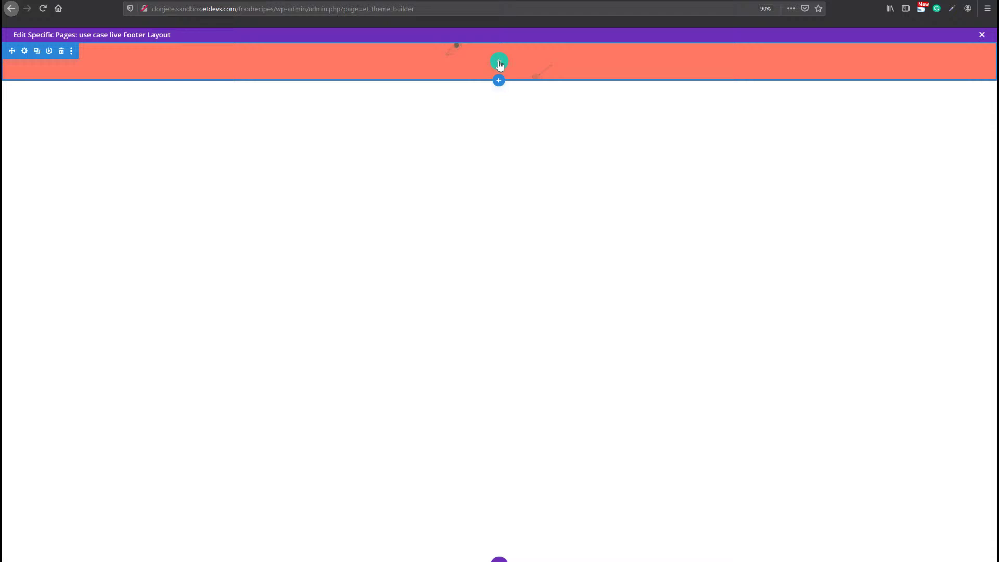
Insert a two-column row with a one-quarter and a three-quarter column into the footer section, without adding a module.
left_click(499, 62)
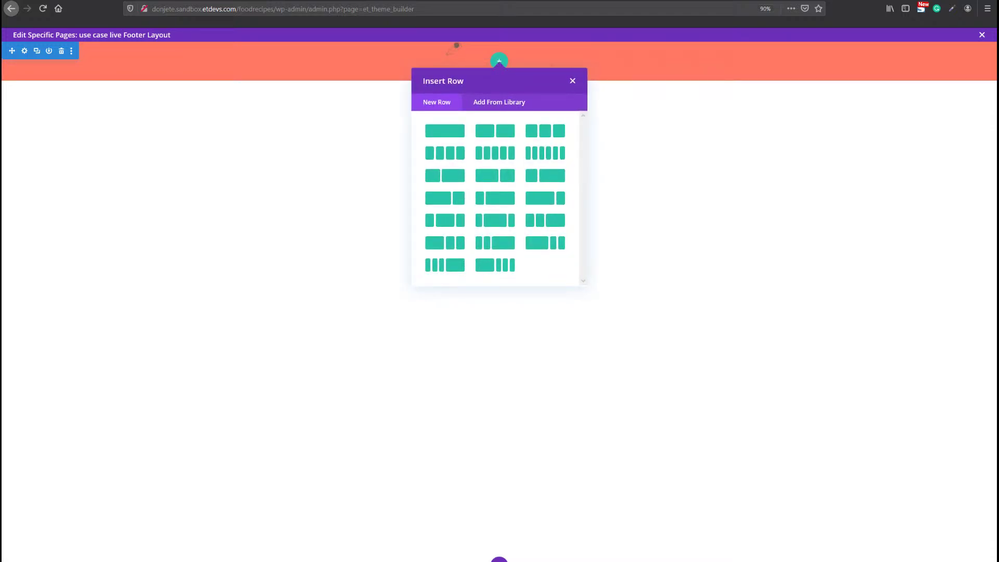
left_click(486, 199)
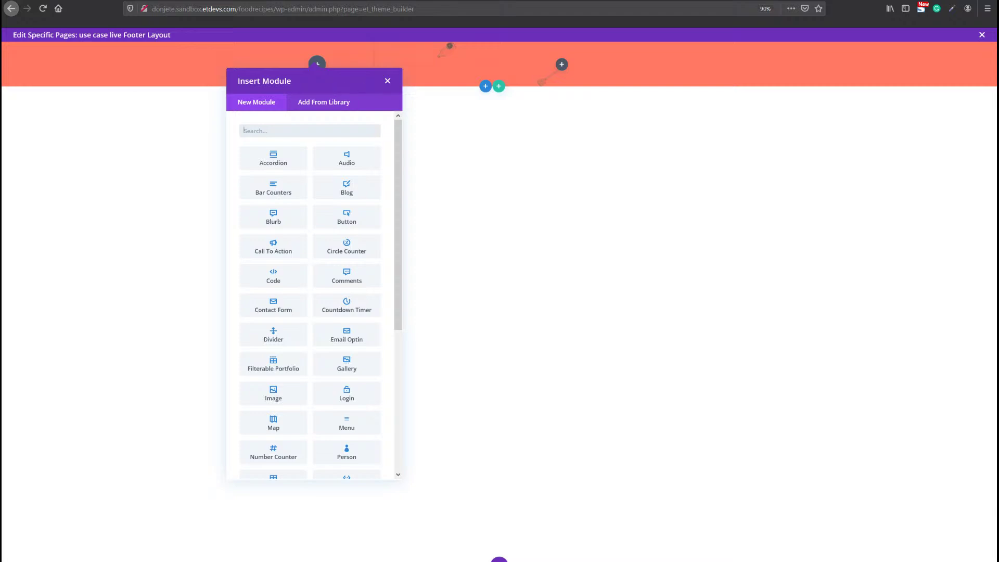
left_click(245, 61)
Give the footer row a linear gradient background from rgba(10,10,10,0.05) to rgba(10,10,10,0.18).
left_click(283, 51)
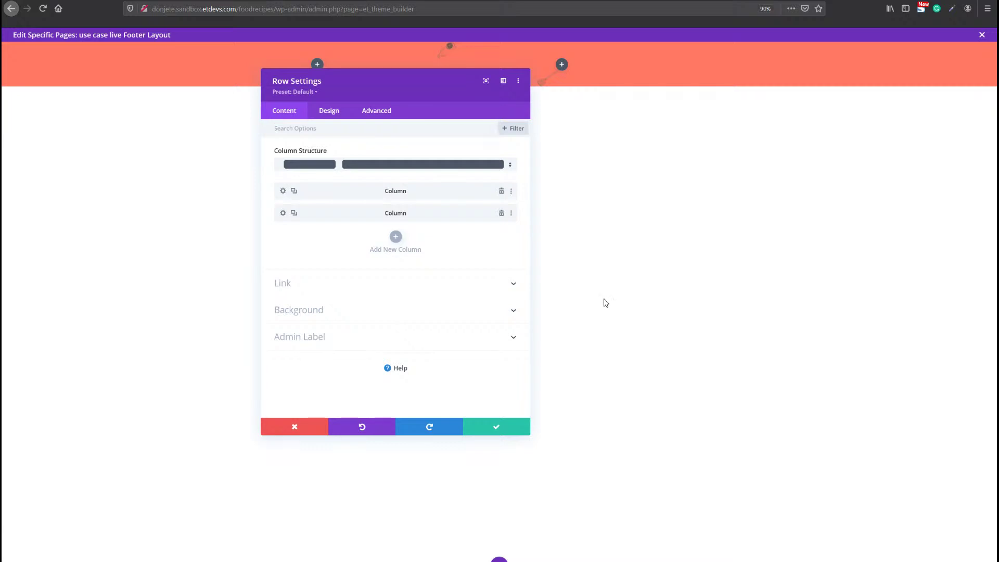
left_click(300, 310)
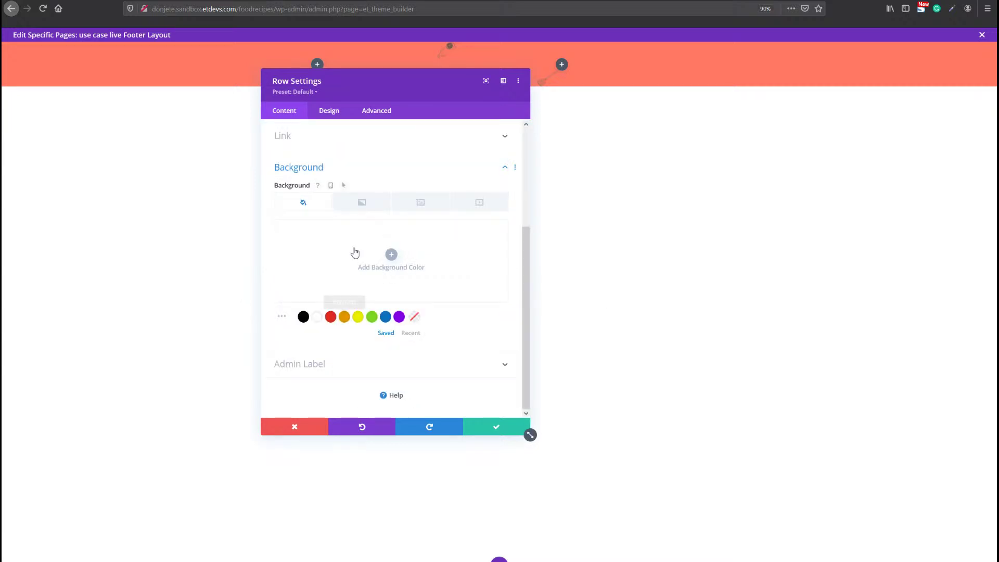
left_click(362, 202)
left_click(364, 286)
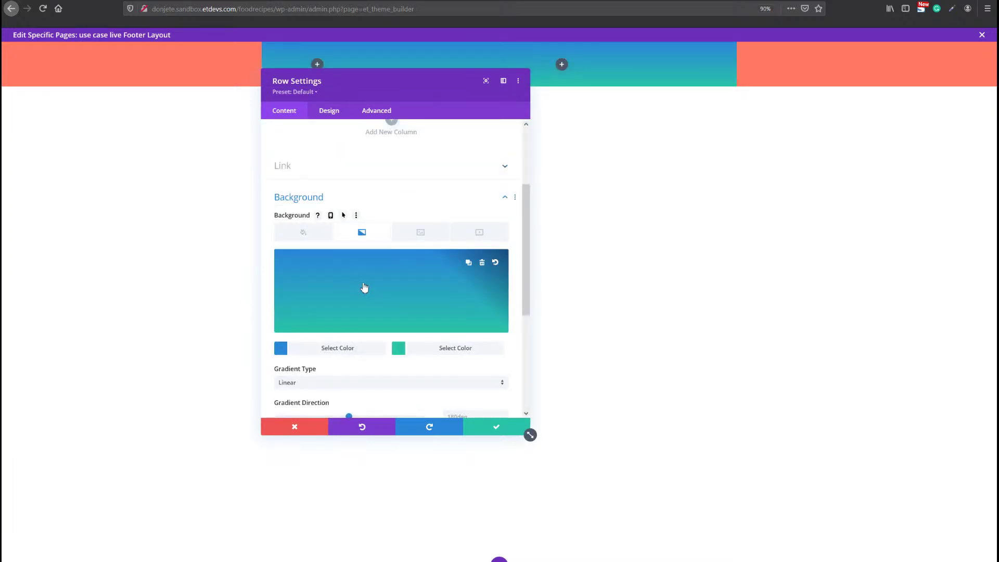
scroll(365, 286, "down", 3)
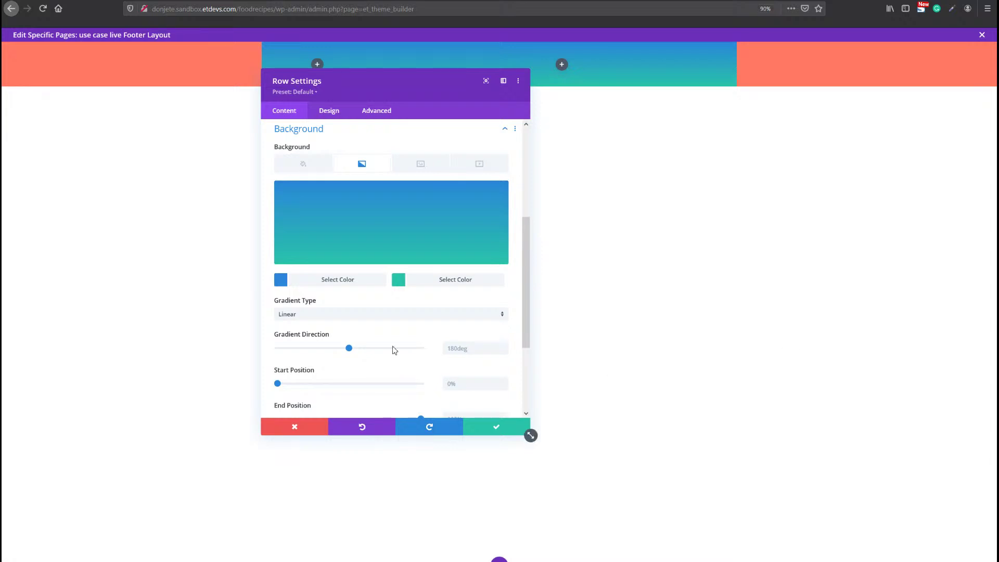
left_click(348, 281)
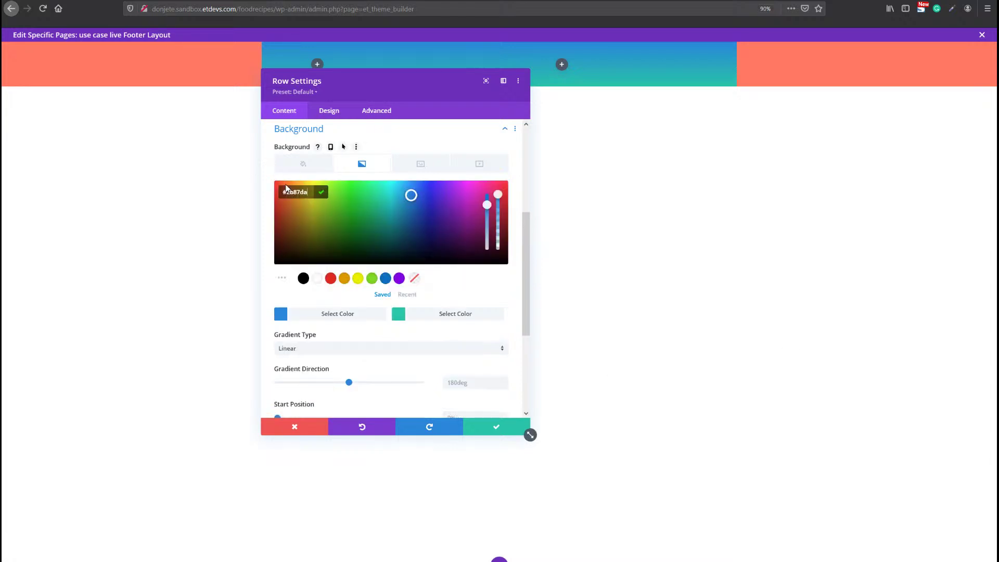
type("rgba(10,10,10,0.05)")
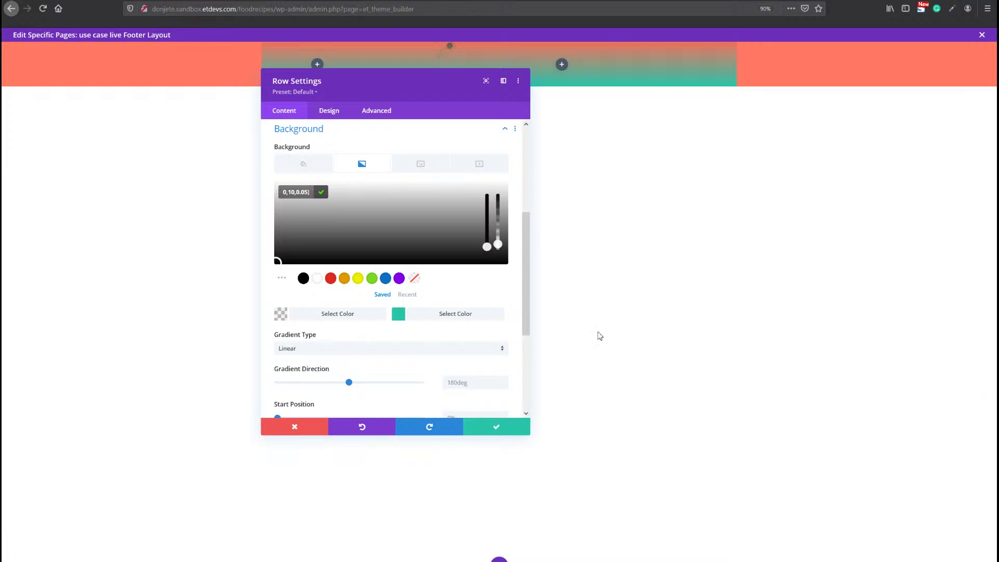
type("#29c4a9")
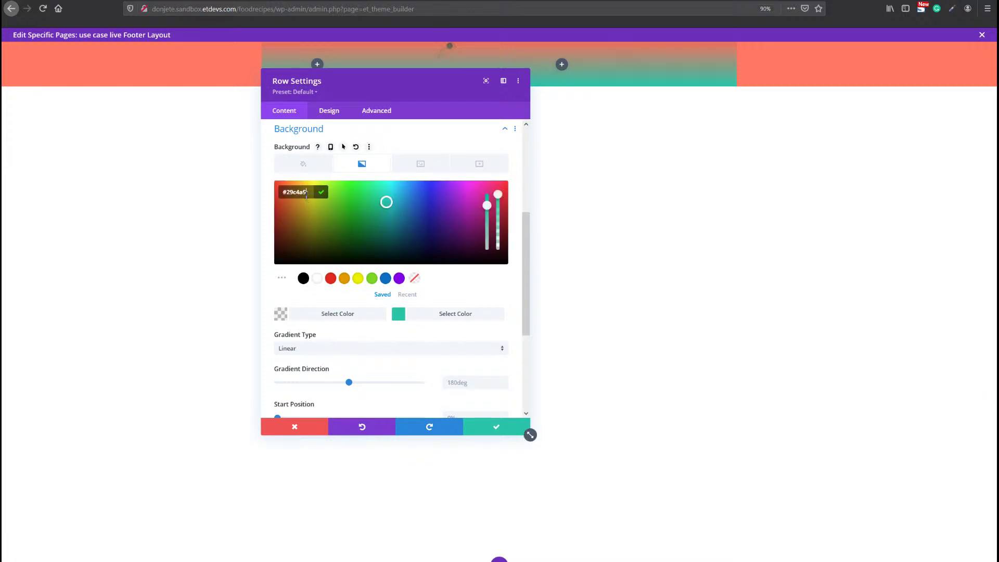
key("ctrl+z")
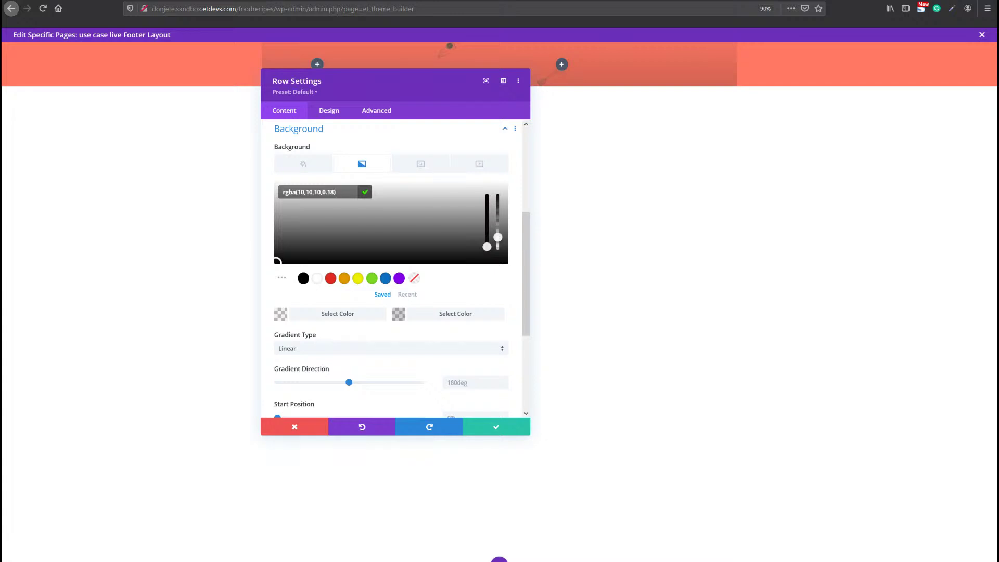
Enable a custom gutter width for the row and set it to 1.
left_click(329, 111)
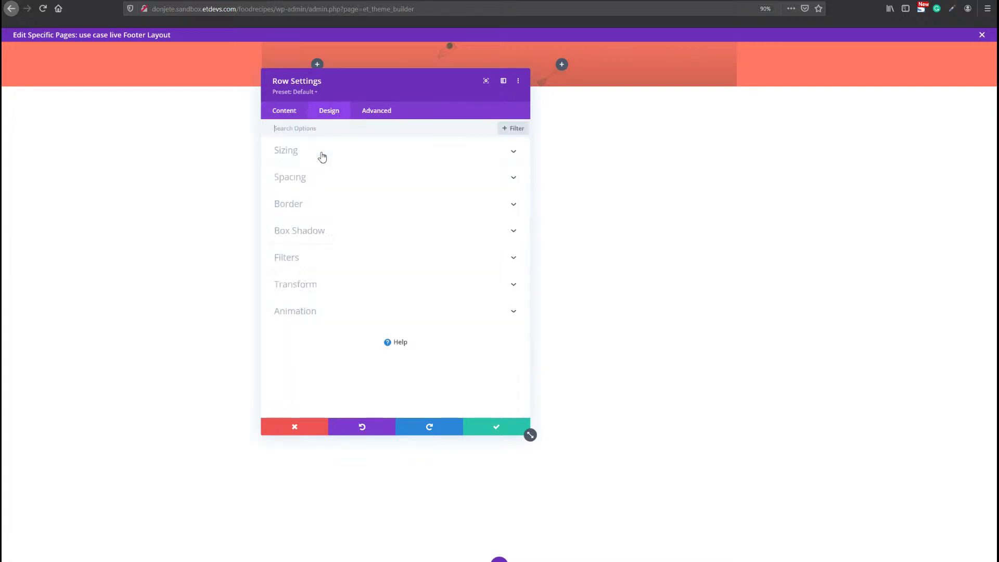
left_click(323, 156)
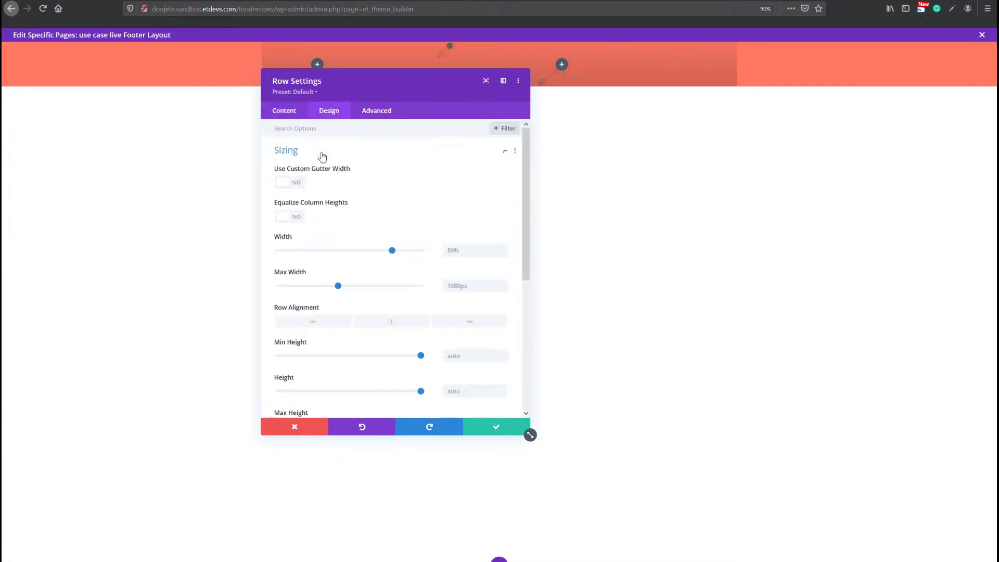
left_click(297, 184)
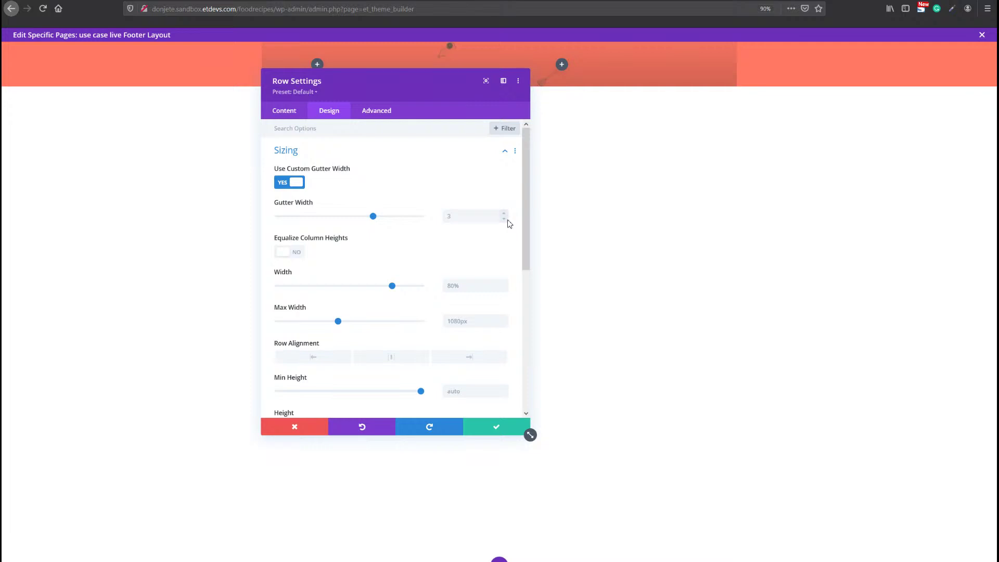
double_click(507, 220)
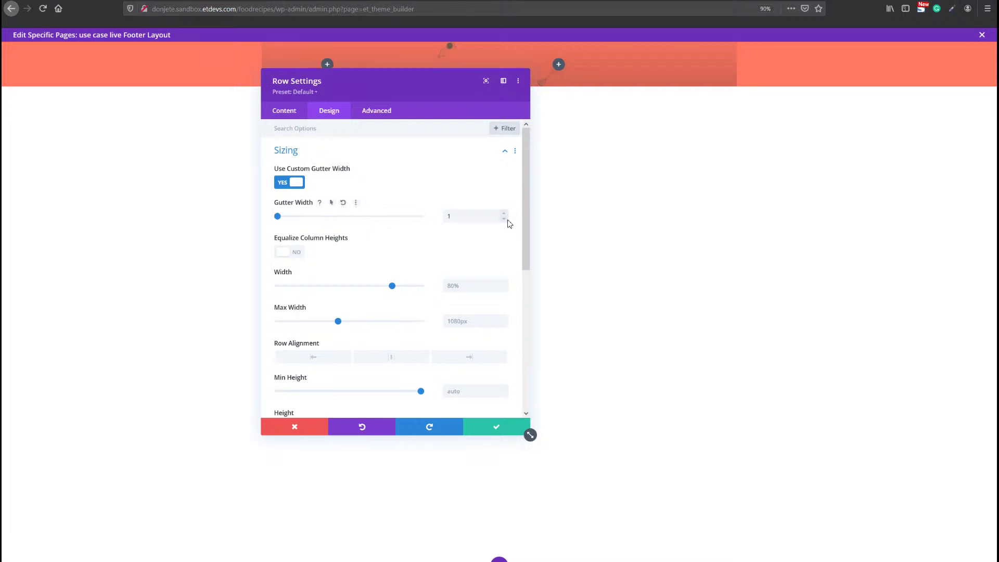
Equalize the row's column heights and set its maximum width to 1680px.
left_click(295, 255)
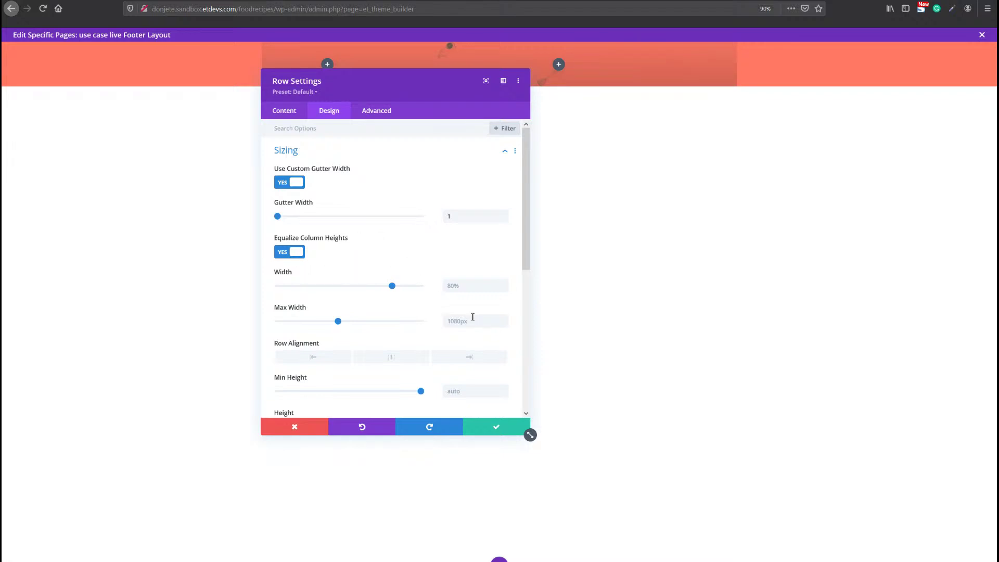
type("1")
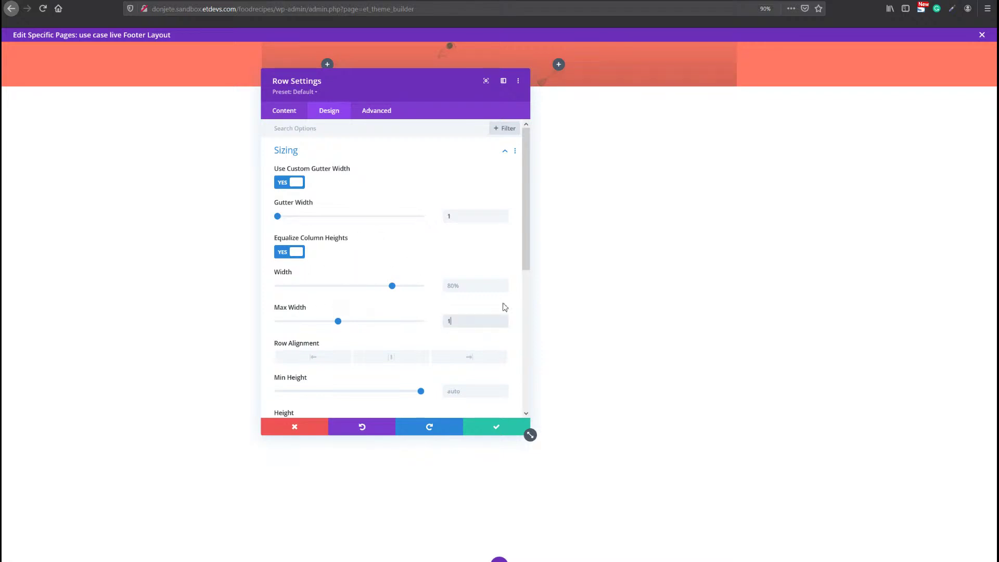
type("px680")
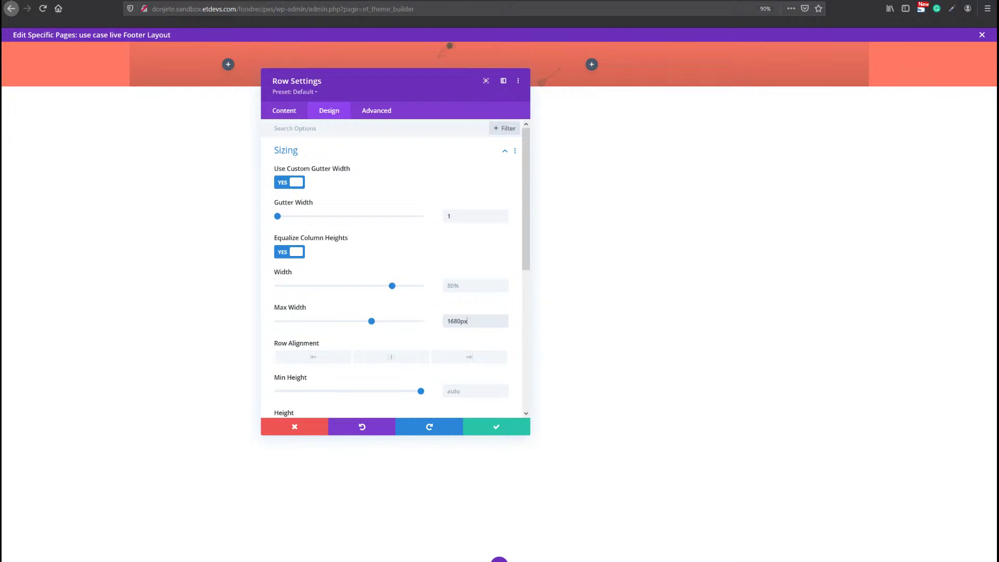
Set the row's linked top and bottom padding to 0px.
scroll(283, 308, "down", 5)
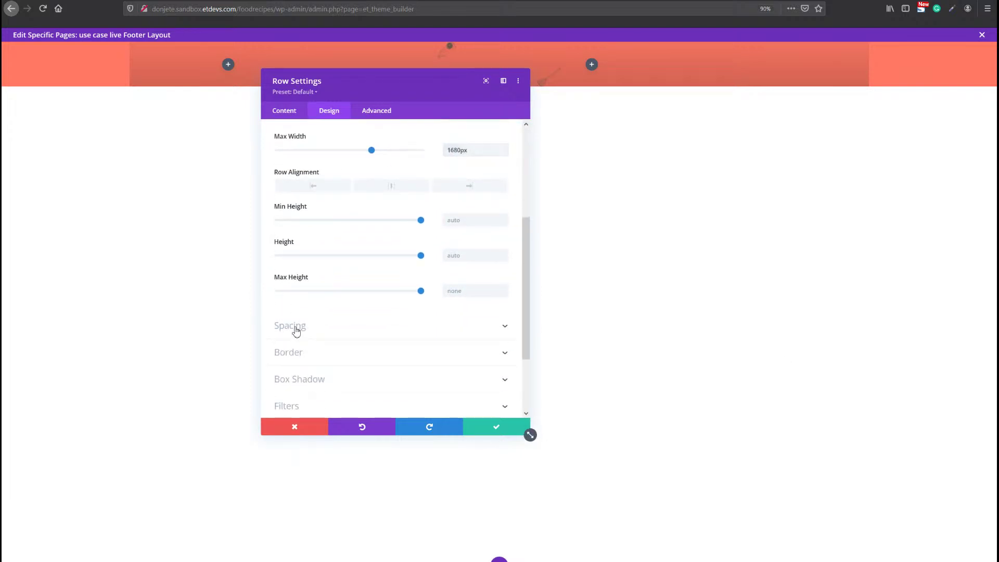
left_click(296, 332)
left_click(288, 218)
type("0")
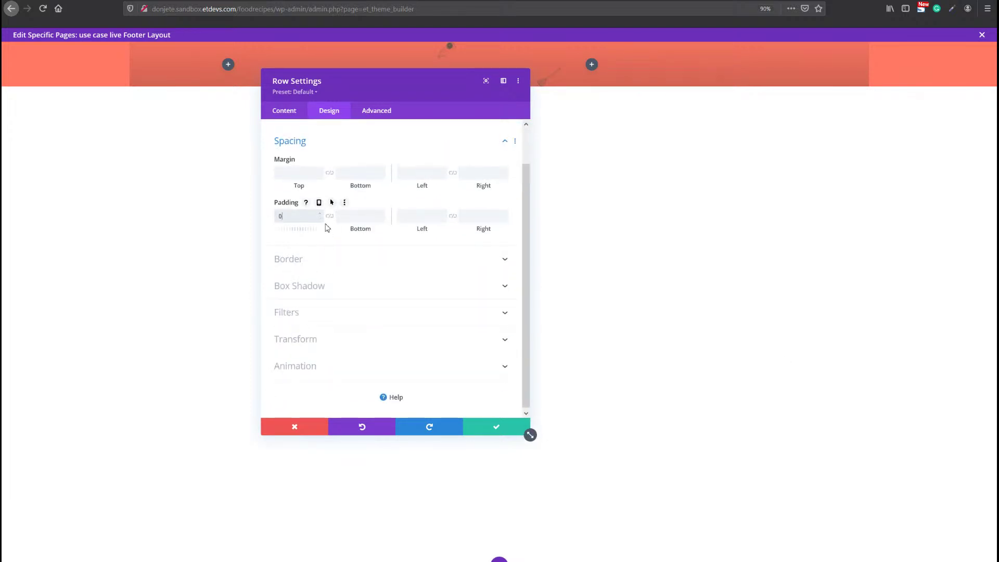
left_click(330, 216)
Set the first column's padding to 5% on all four sides, linking top with bottom and left with right.
left_click(284, 110)
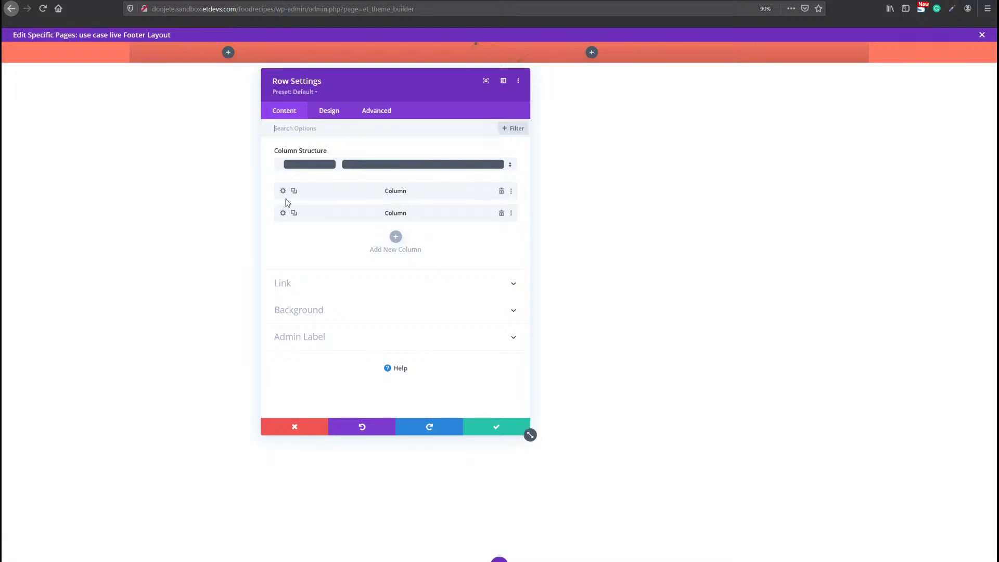
left_click(283, 191)
left_click(329, 110)
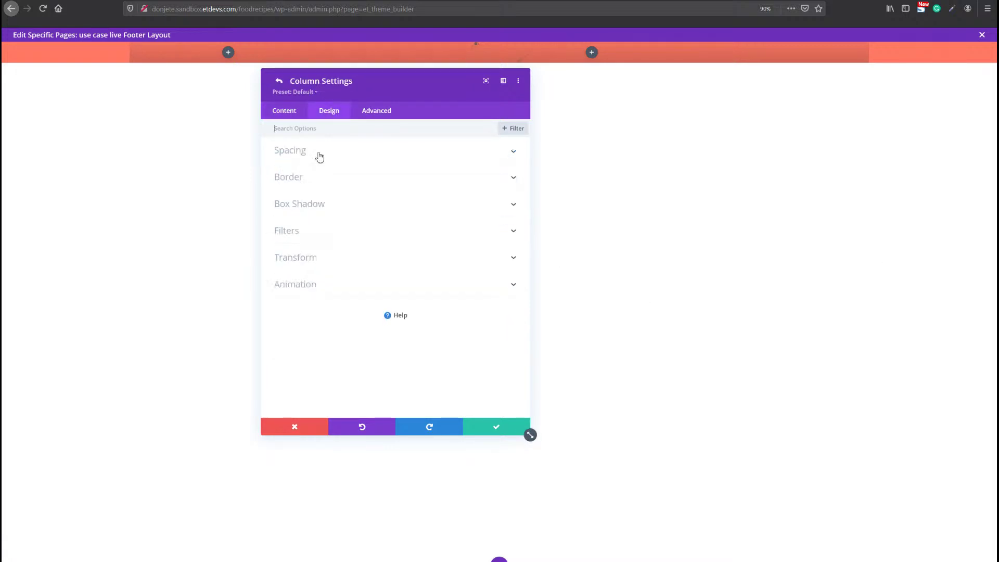
left_click(318, 152)
left_click(302, 183)
type("5%")
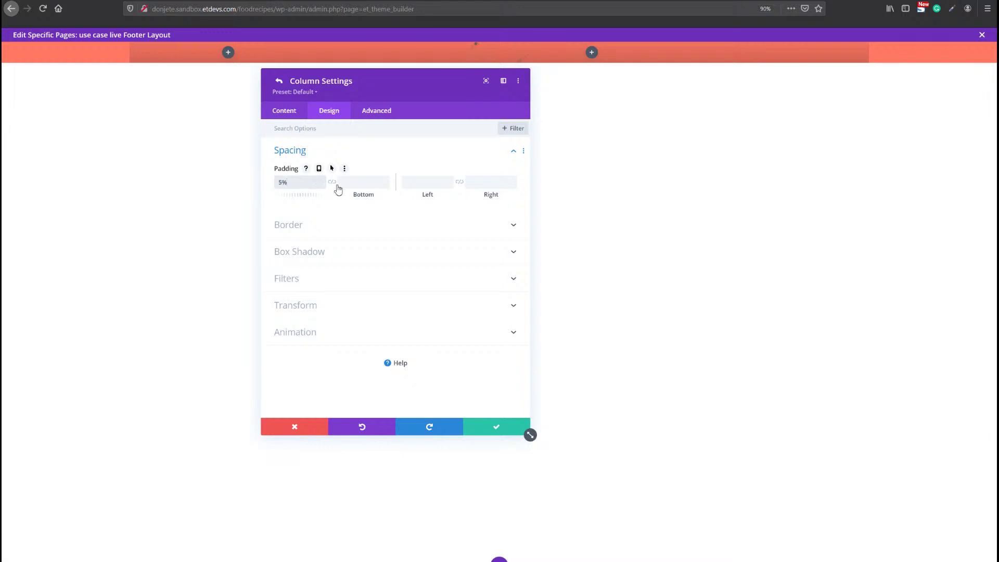
left_click(333, 183)
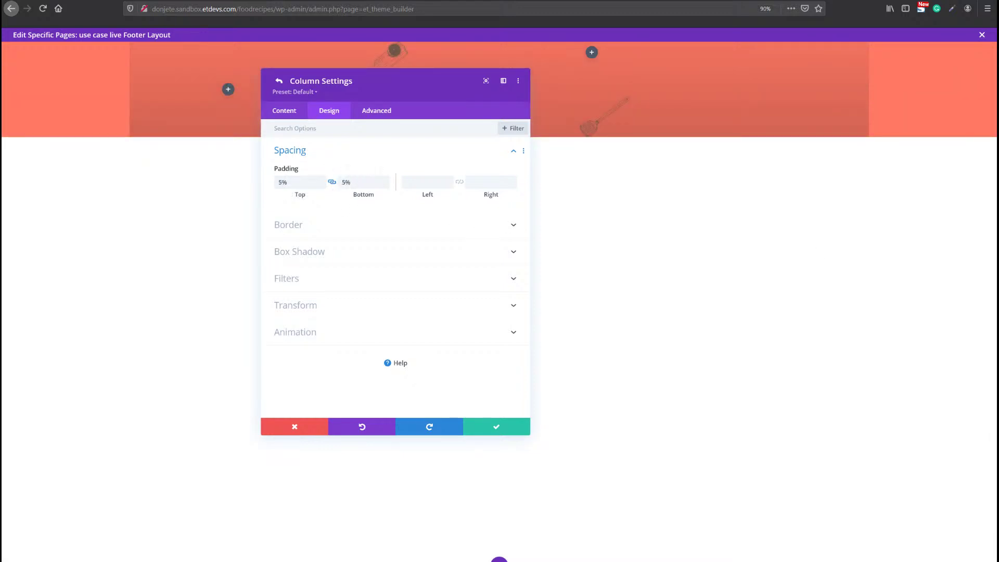
left_click(426, 183)
type("5%")
left_click(463, 182)
left_click(297, 180)
Add a 2px border to the right side of the first column.
left_click(307, 235)
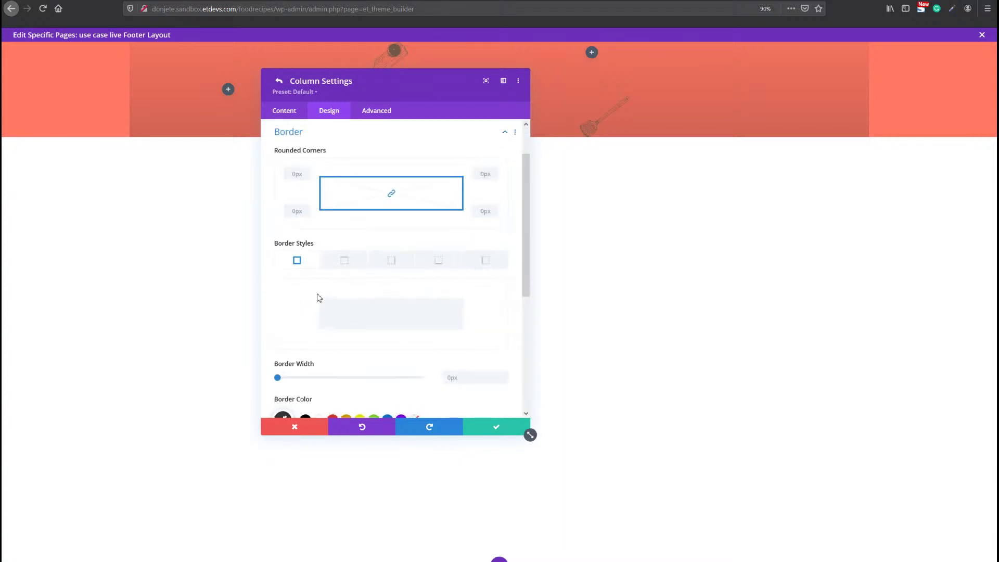
left_click(385, 266)
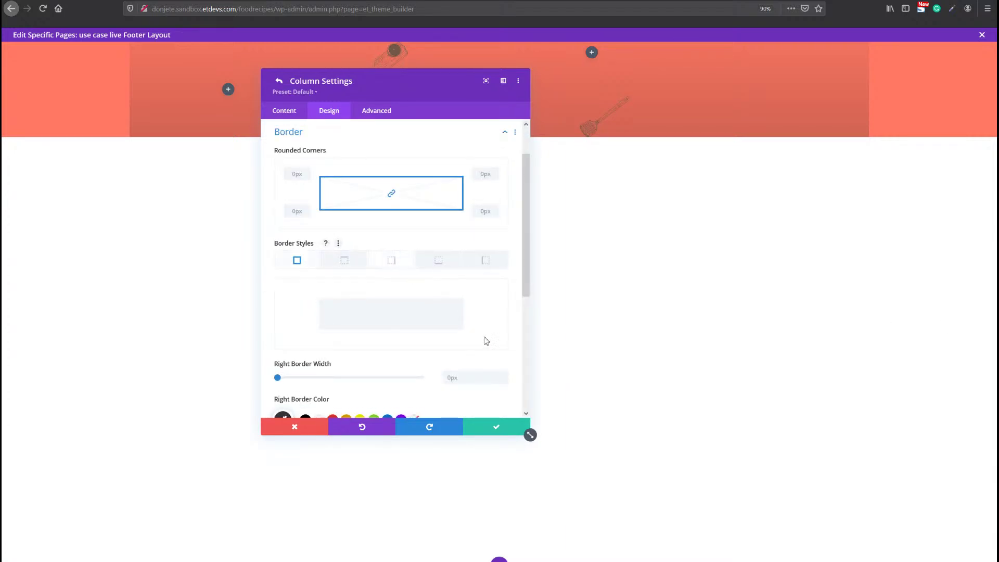
left_click(504, 375)
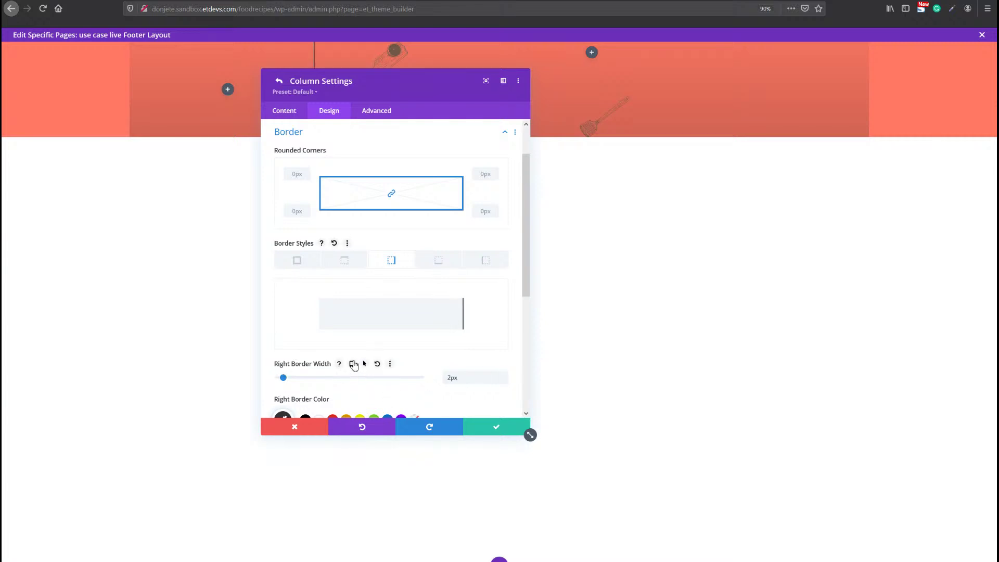
Enable responsive values for the first column's right border width, set it to 0px on tablet, and return to the desktop view.
left_click(352, 364)
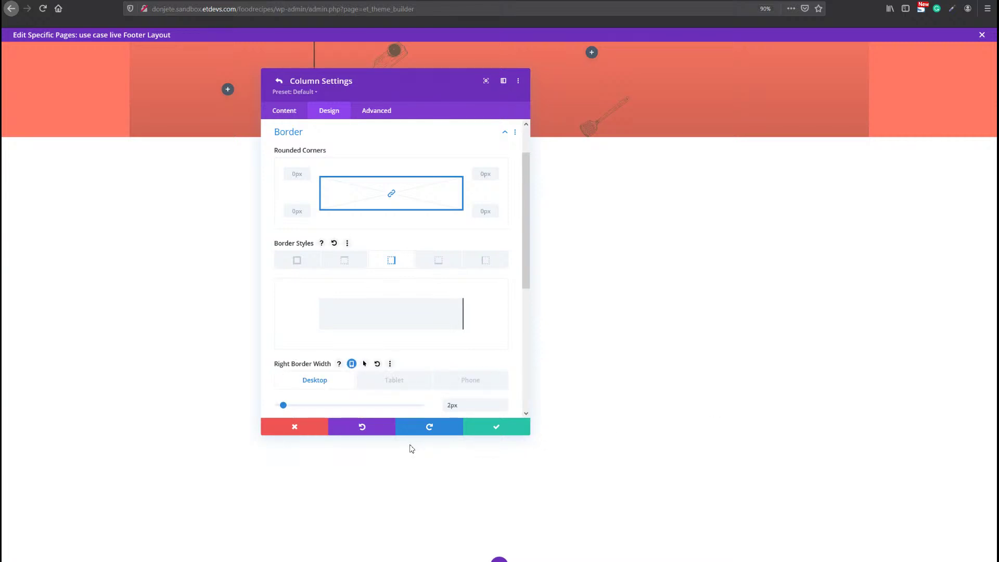
left_click(396, 382)
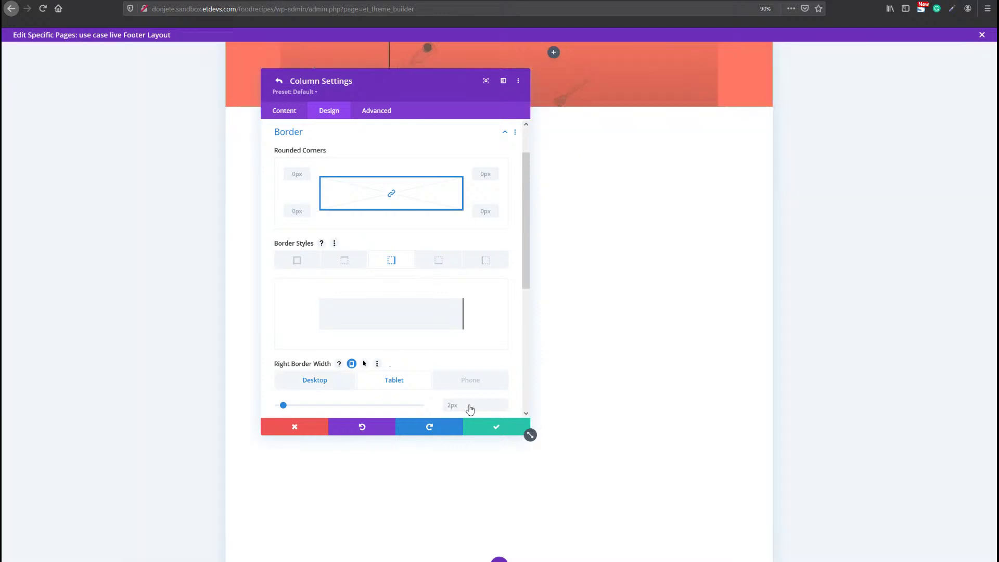
left_click(466, 408)
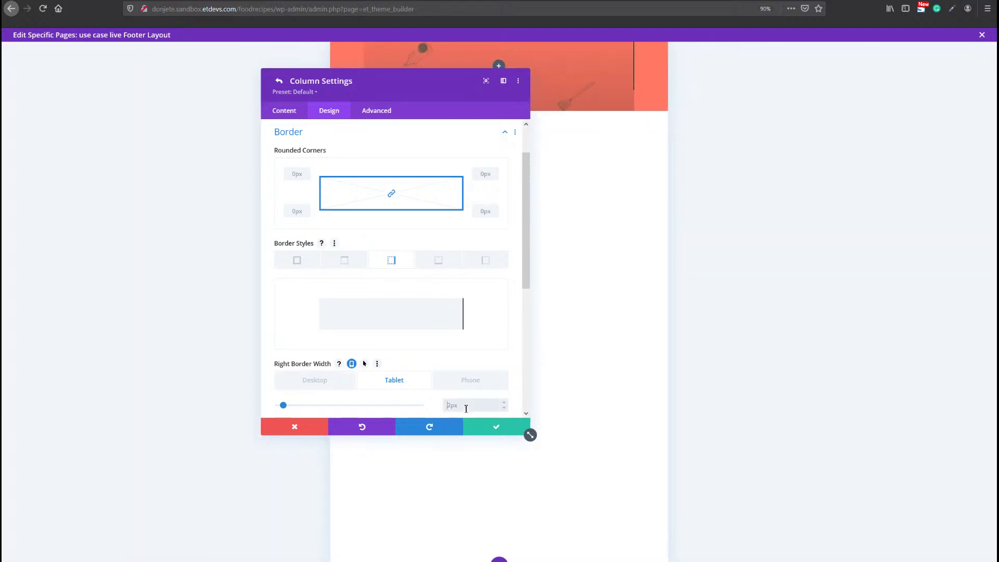
key("Return")
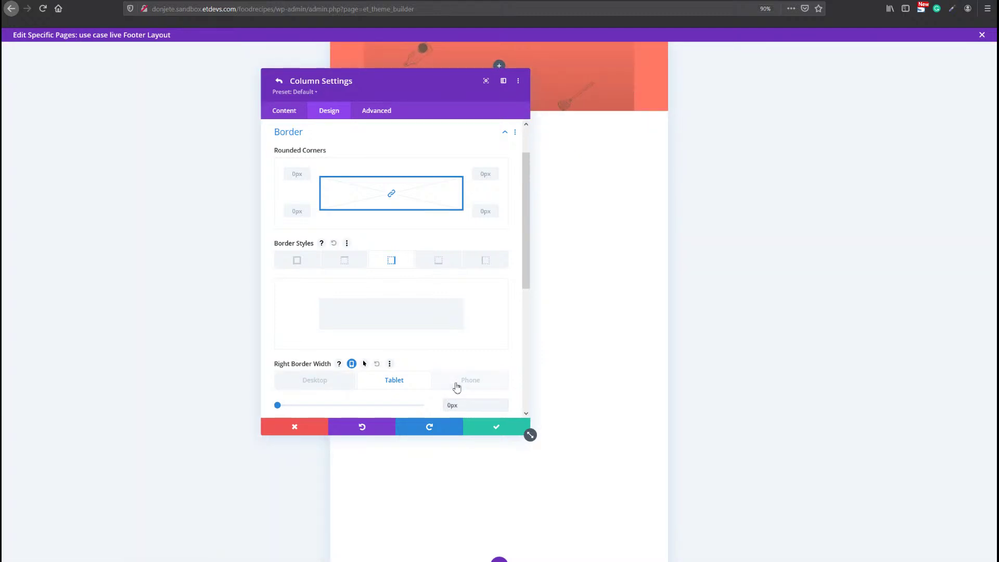
left_click(297, 384)
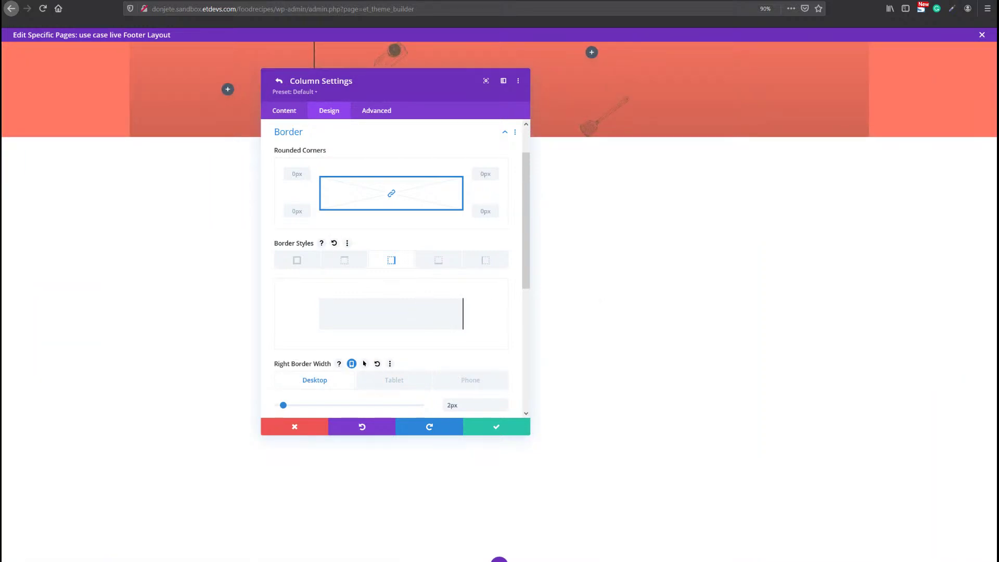
Set the first column's right border color to #ff7864 and return to the row settings.
scroll(292, 380, "down", 2)
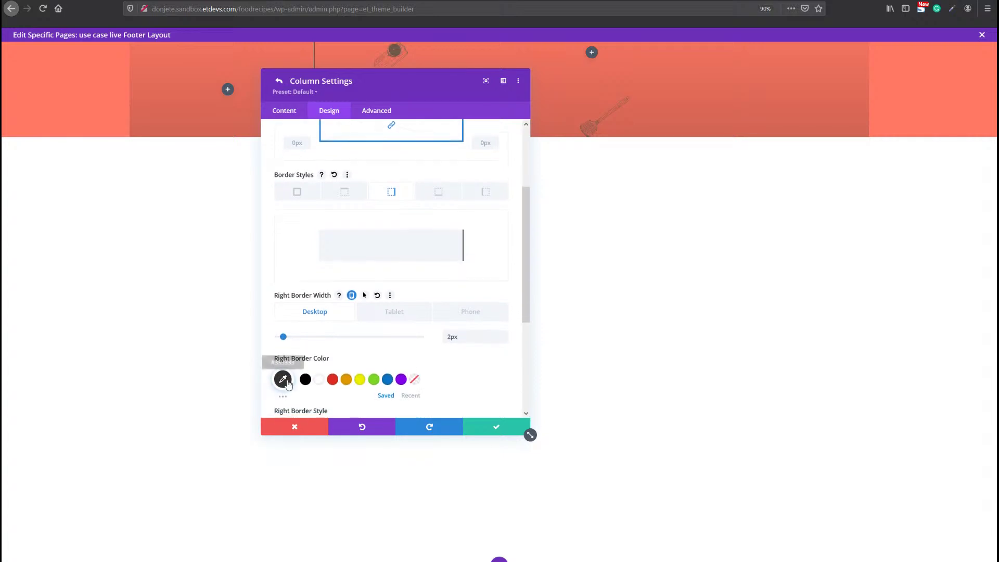
left_click(284, 380)
type("#ff7864")
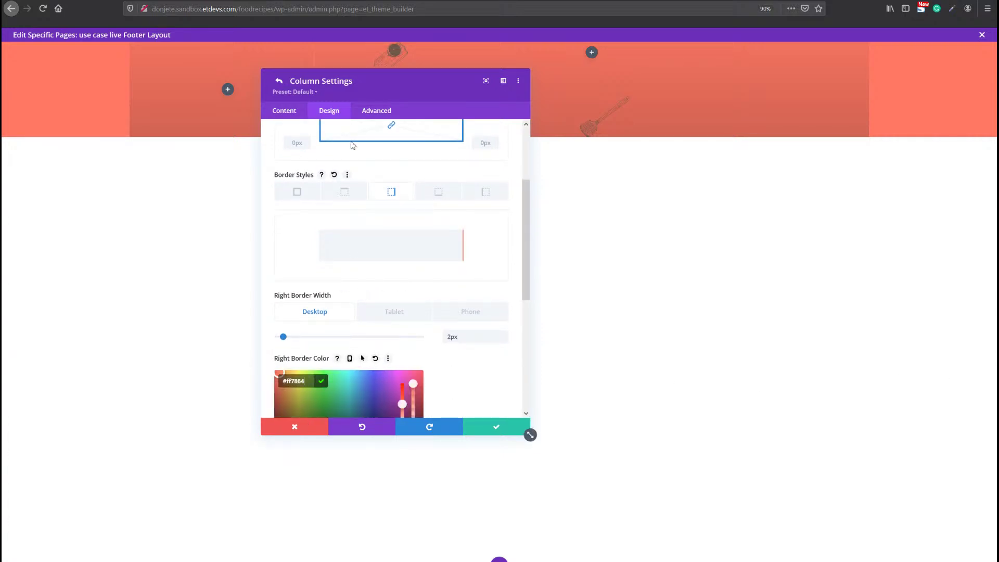
left_click_drag(373, 87, 470, 102)
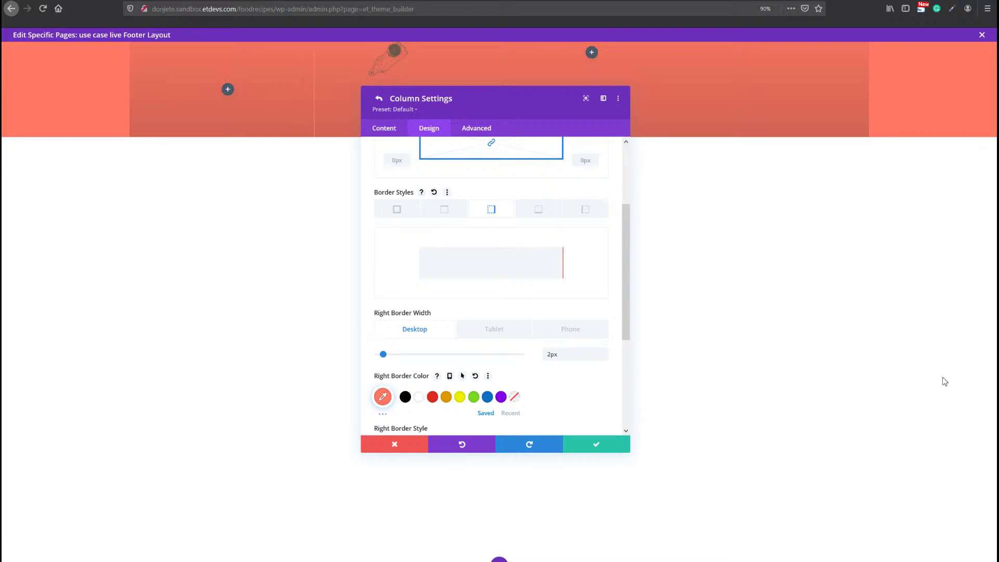
key("Escape")
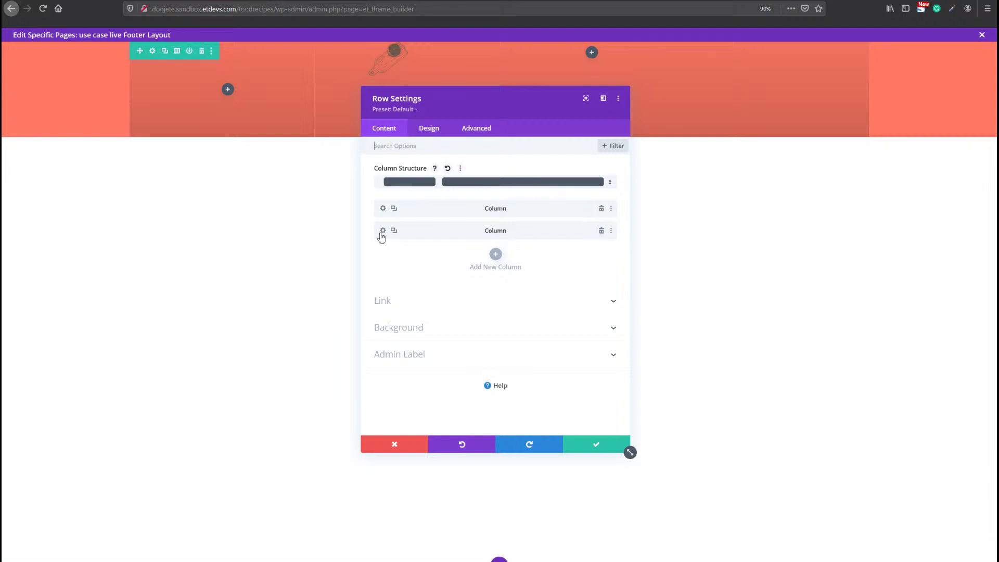
Set the second column's padding to 5% on all four sides, linking top with bottom and left with right, and save the row settings.
left_click(383, 230)
left_click(429, 130)
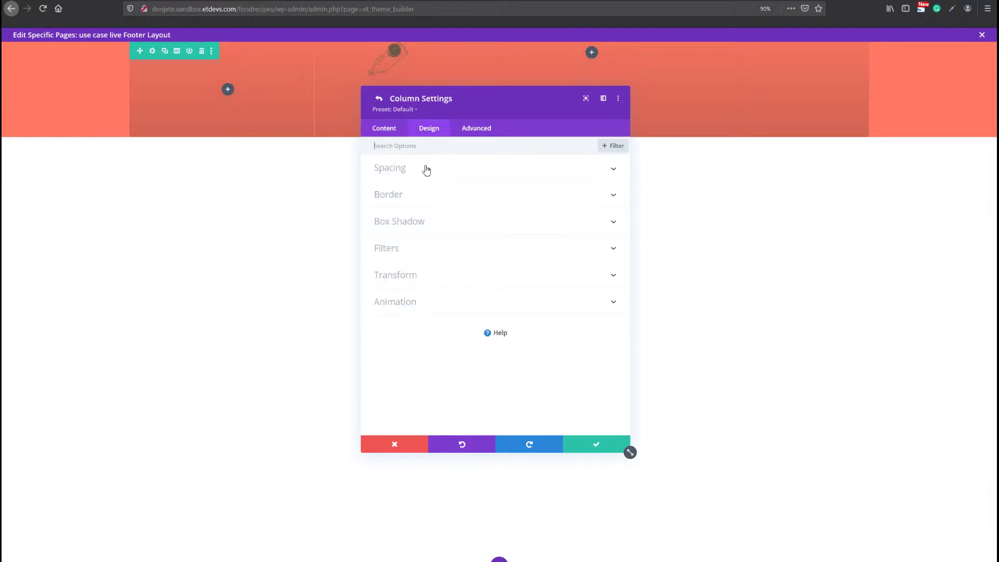
left_click(423, 171)
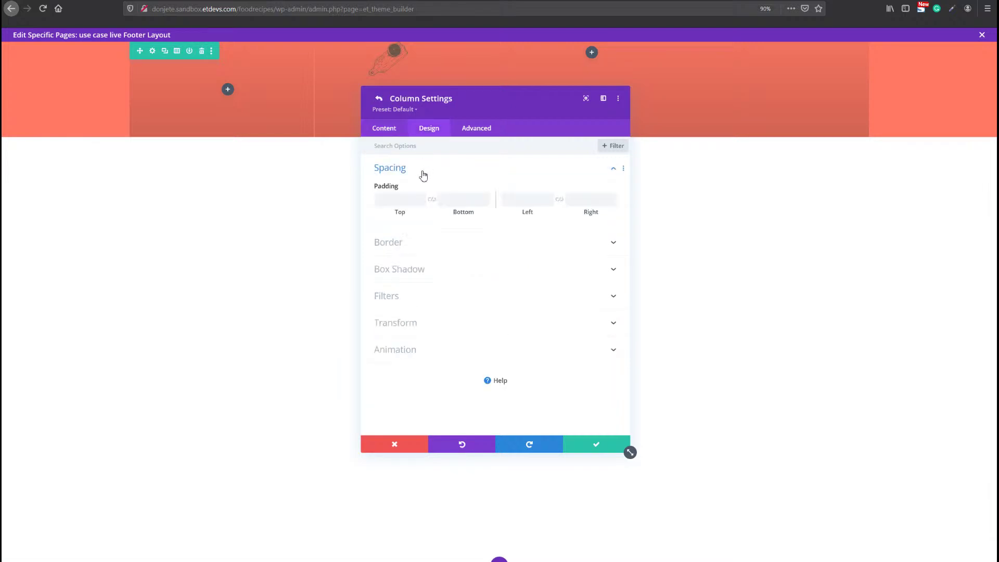
left_click(399, 199)
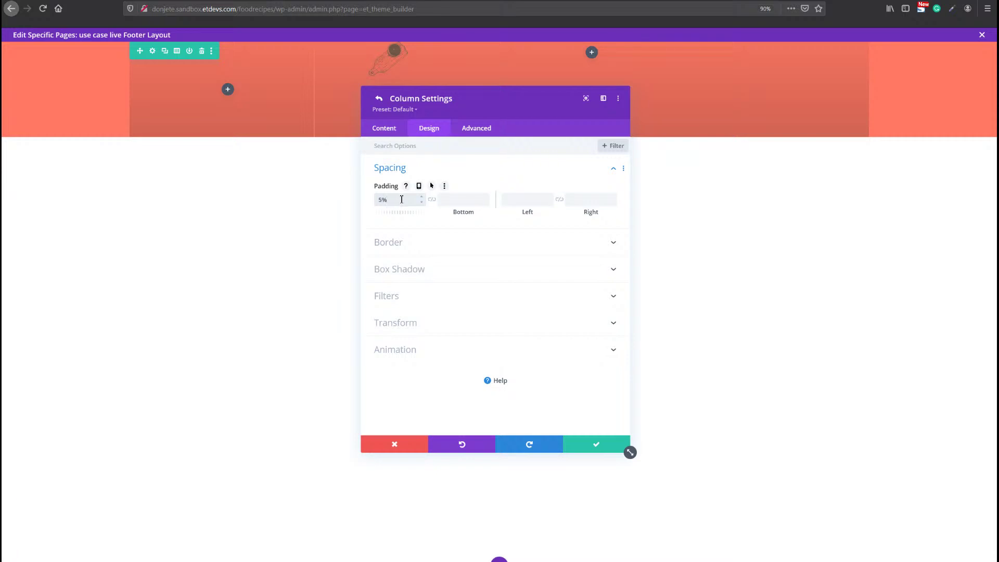
left_click(432, 200)
left_click(513, 197)
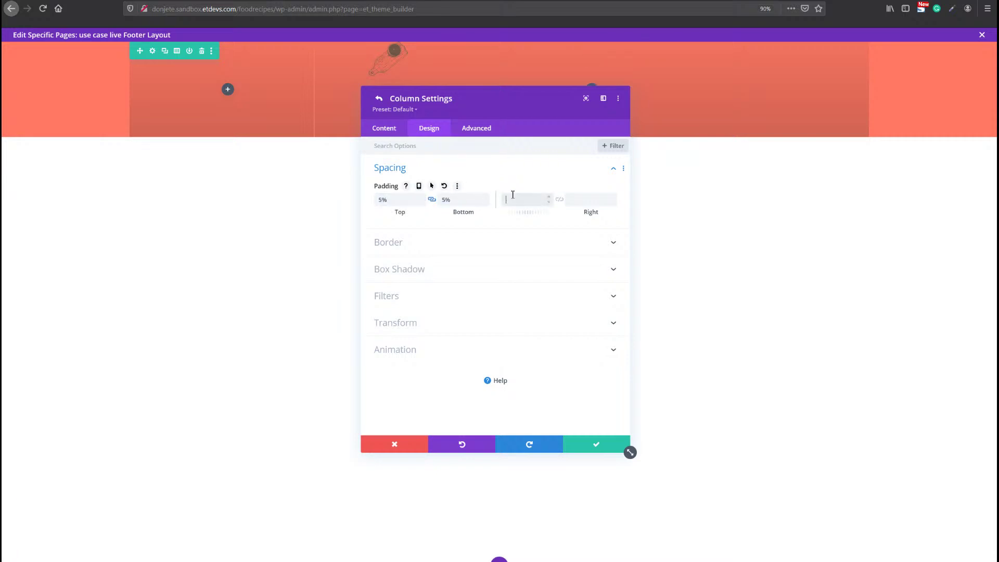
type("5%")
left_click(559, 199)
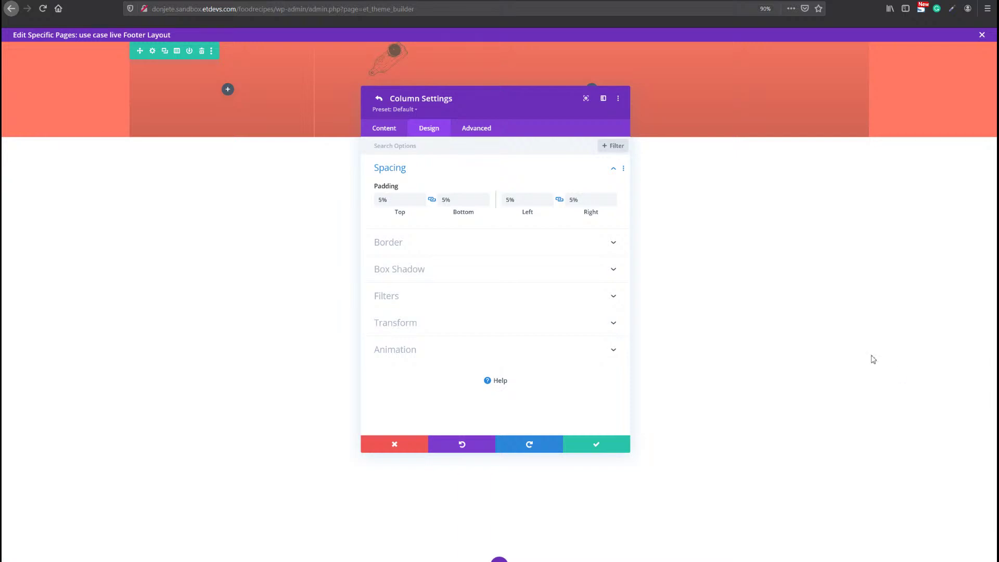
left_click(582, 449)
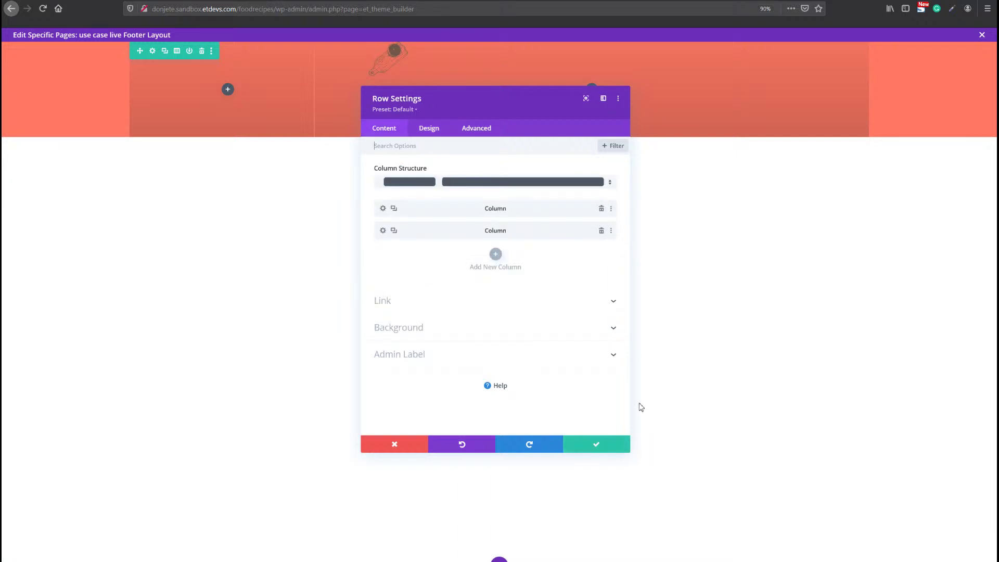
left_click(582, 450)
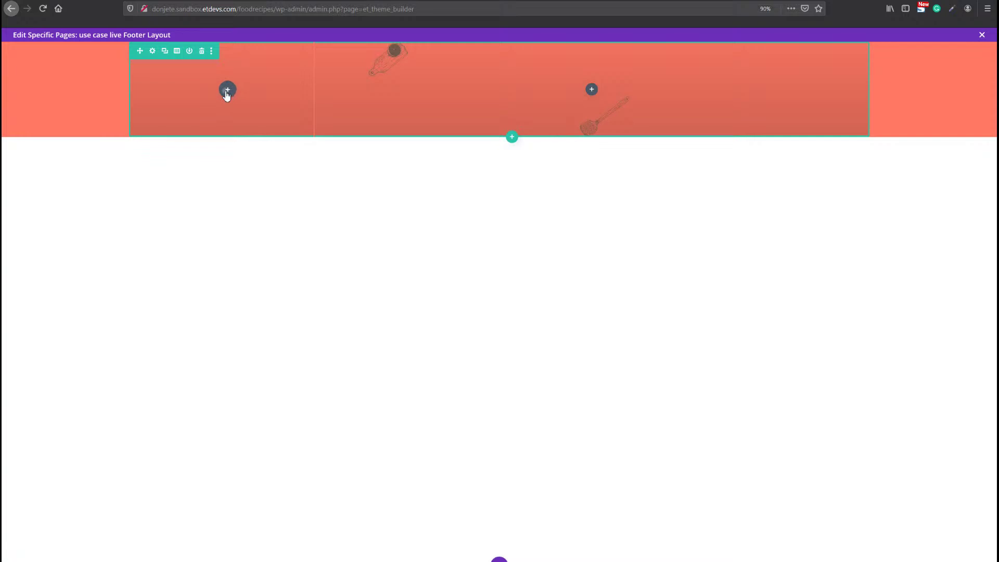
Add an Image module to the first column using the white Real Wave logo logo_02-5.png from the media library, and save it.
left_click(228, 91)
type("image")
key("Return")
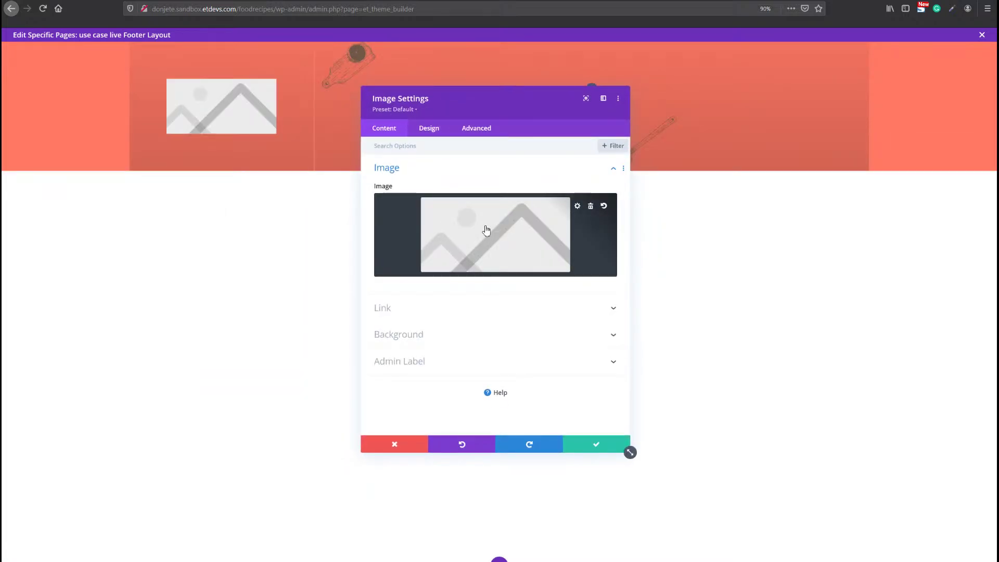
left_click(487, 230)
left_click(165, 162)
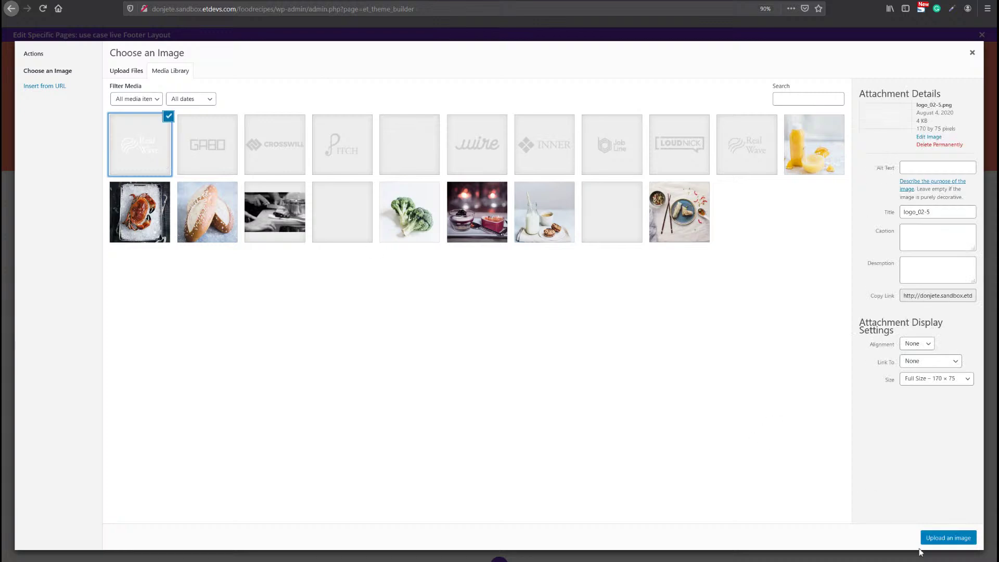
left_click(929, 539)
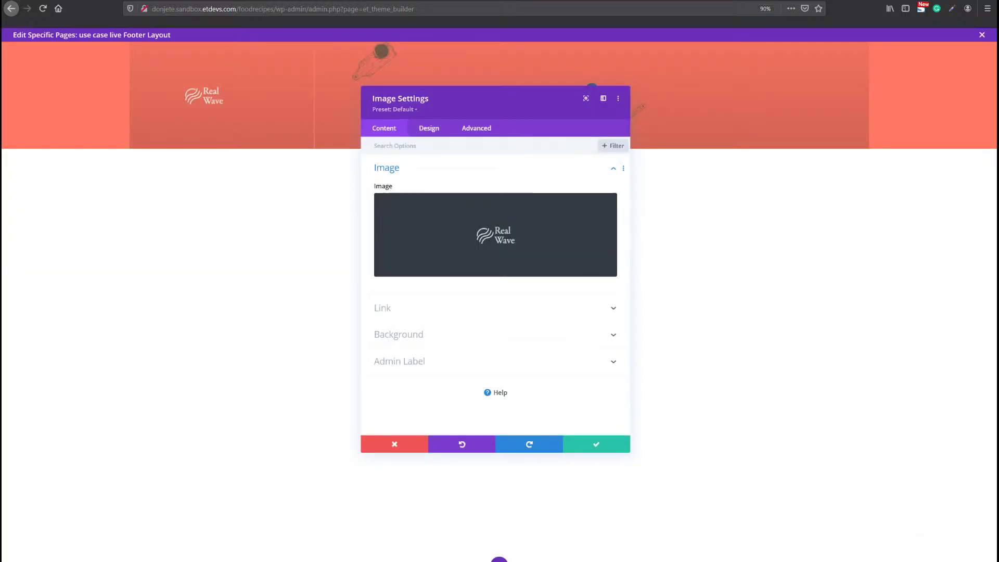
left_click(597, 444)
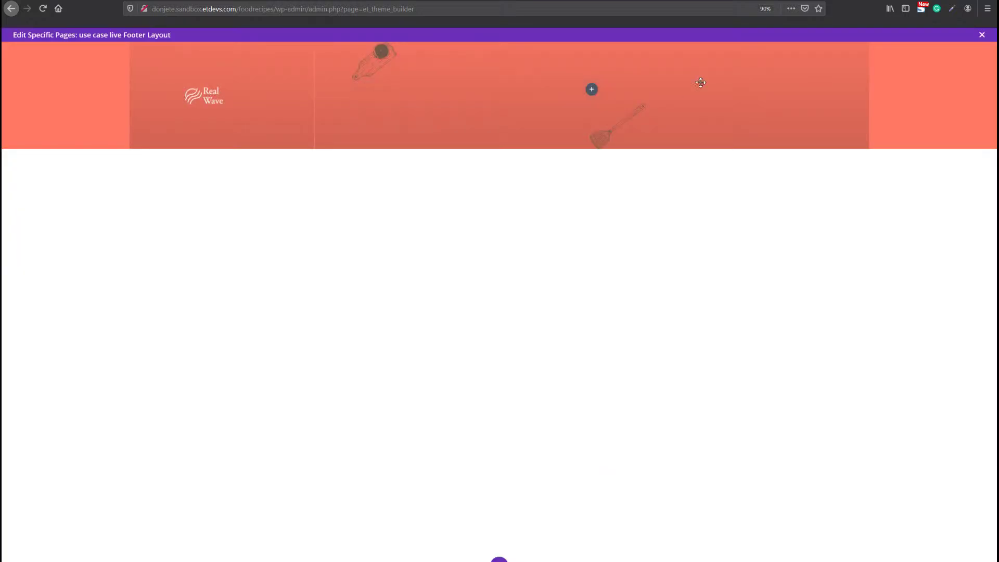
Add a Text module to the second column reading "Search through our recipes by category", formatted as Heading 2.
left_click(594, 90)
type("text")
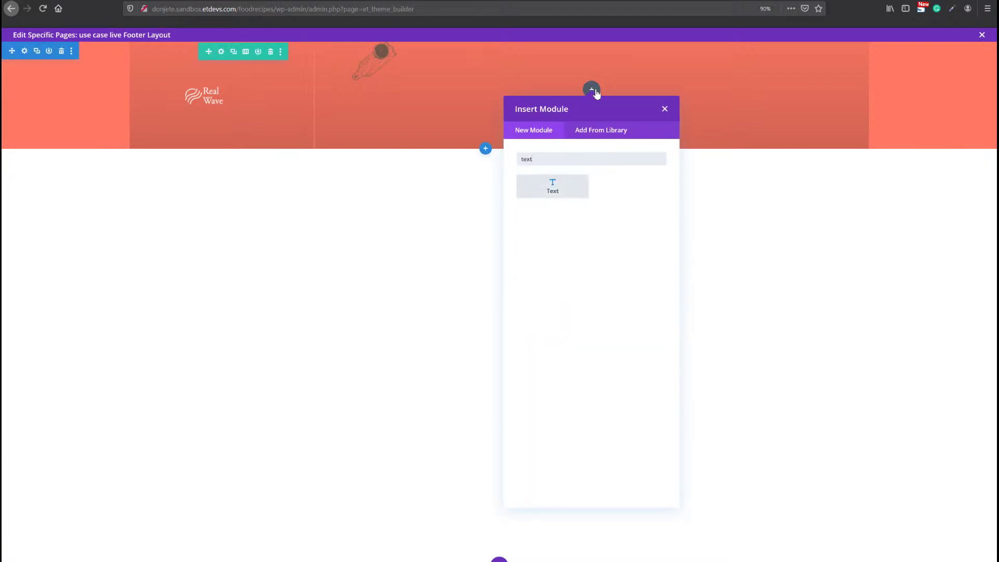
key("Return")
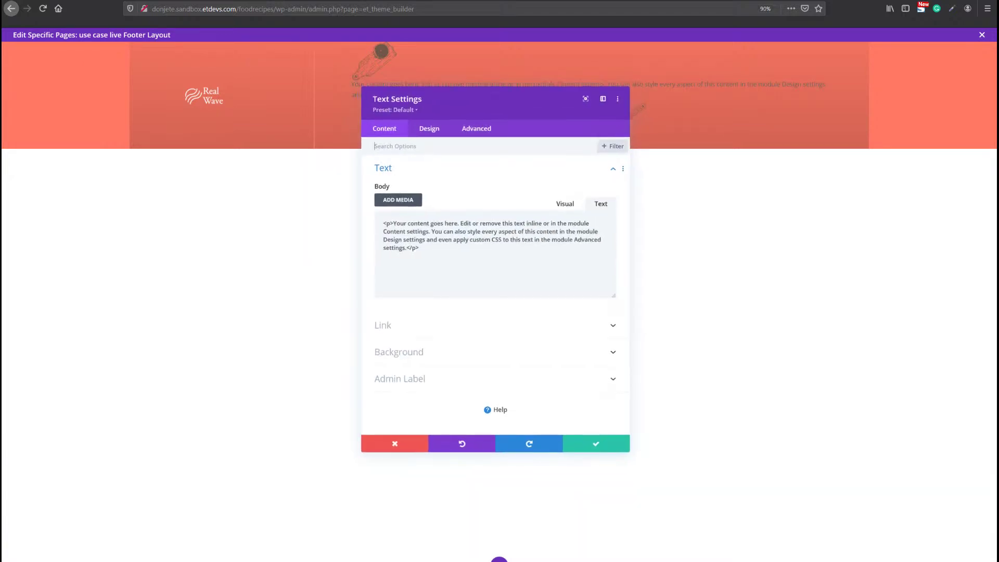
left_click(559, 207)
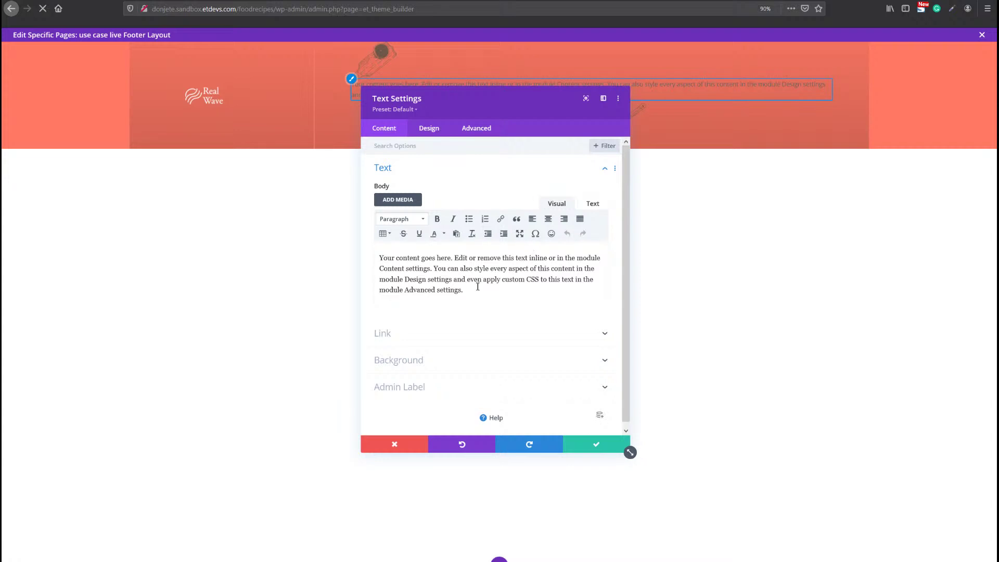
key("ctrl+a")
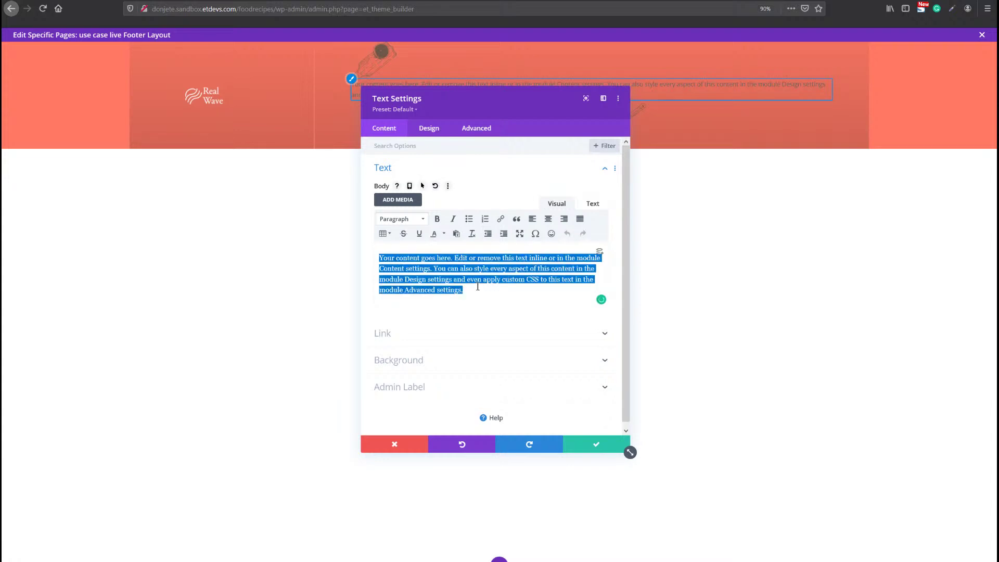
type("Search throu")
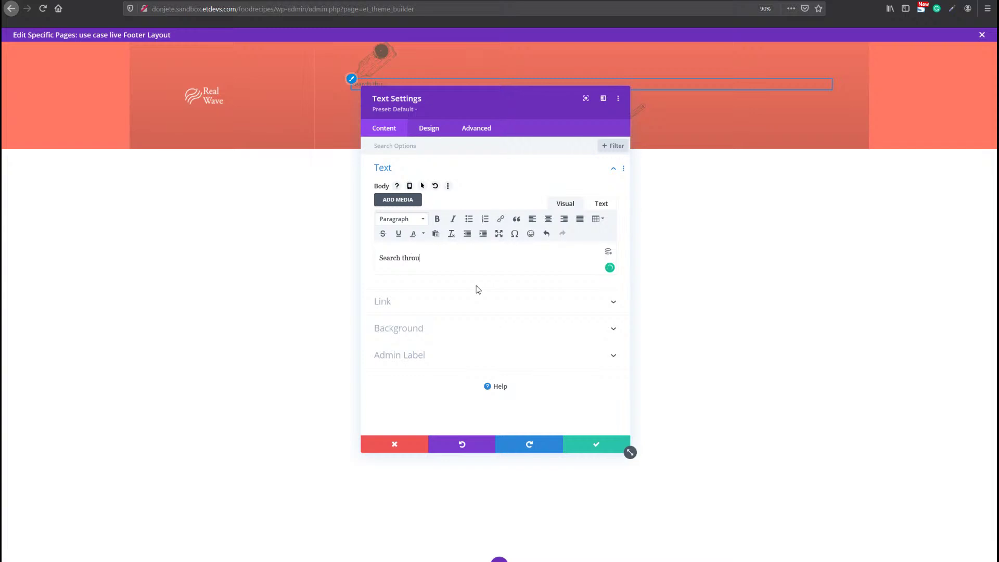
type("gh our recipes by category")
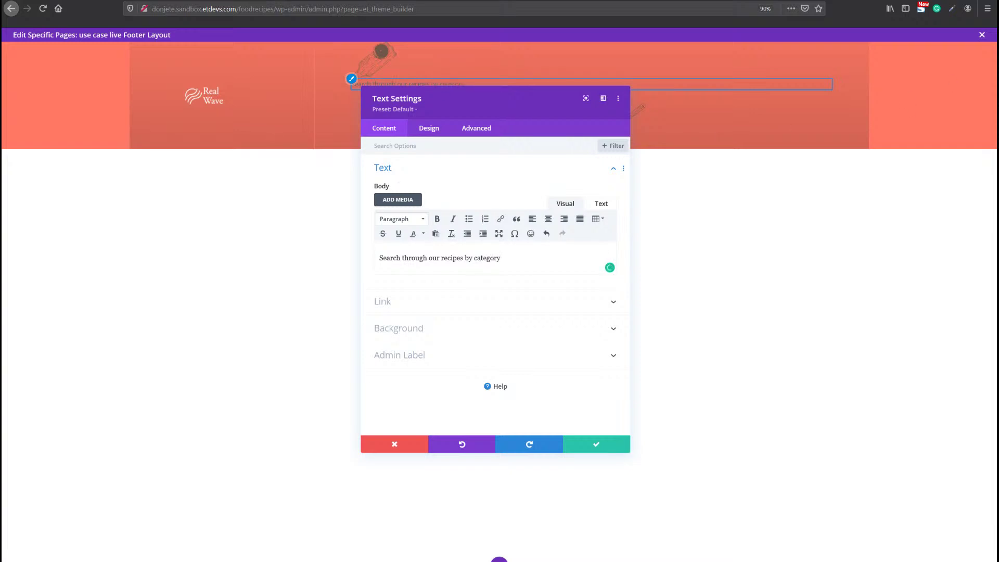
left_click_drag(379, 258, 501, 259)
Style the text module's Heading 2 with the Cormorant Garamond font, Medium weight and white (#FFFFFF) text color.
left_click(429, 128)
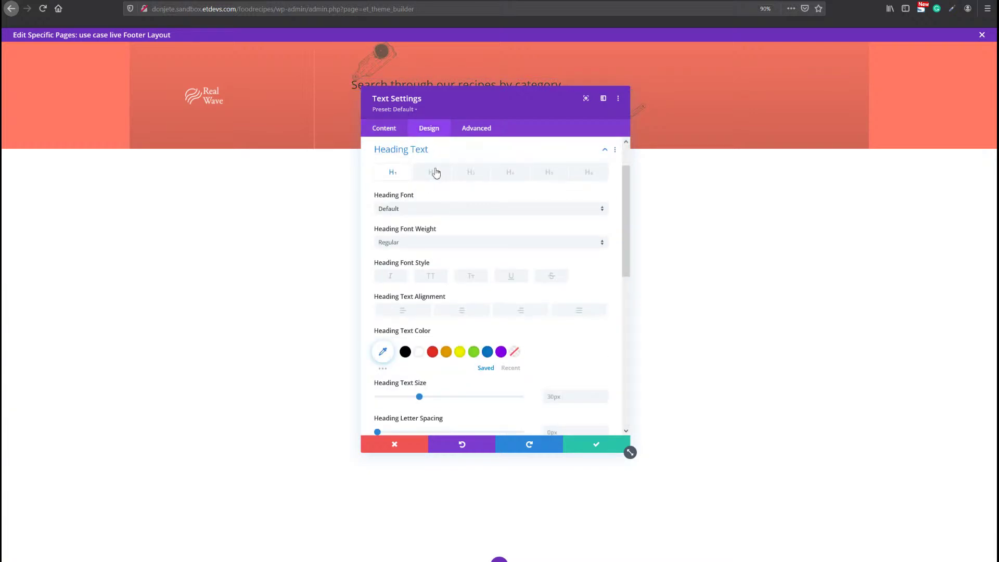
left_click(434, 171)
left_click_drag(460, 108, 604, 145)
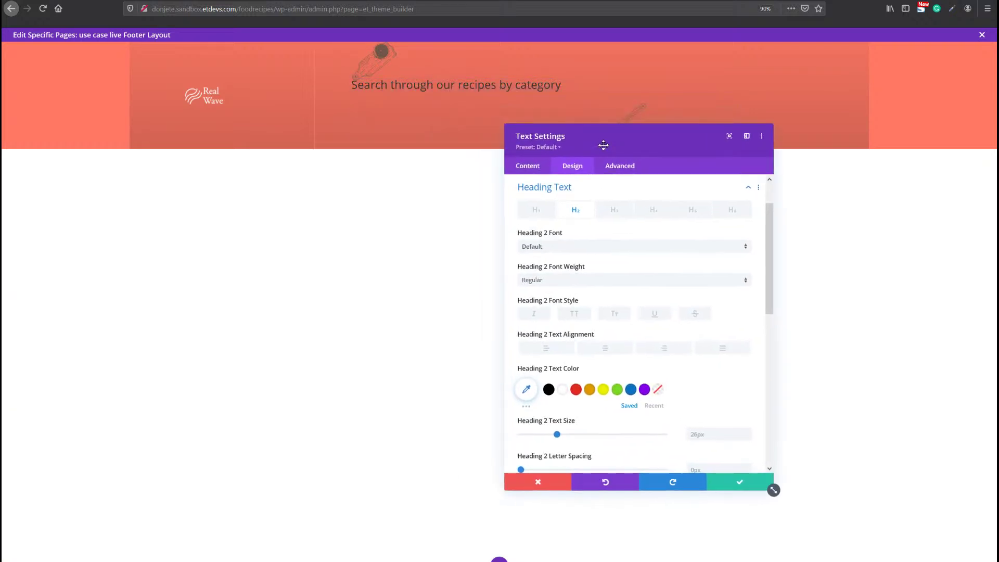
left_click(591, 247)
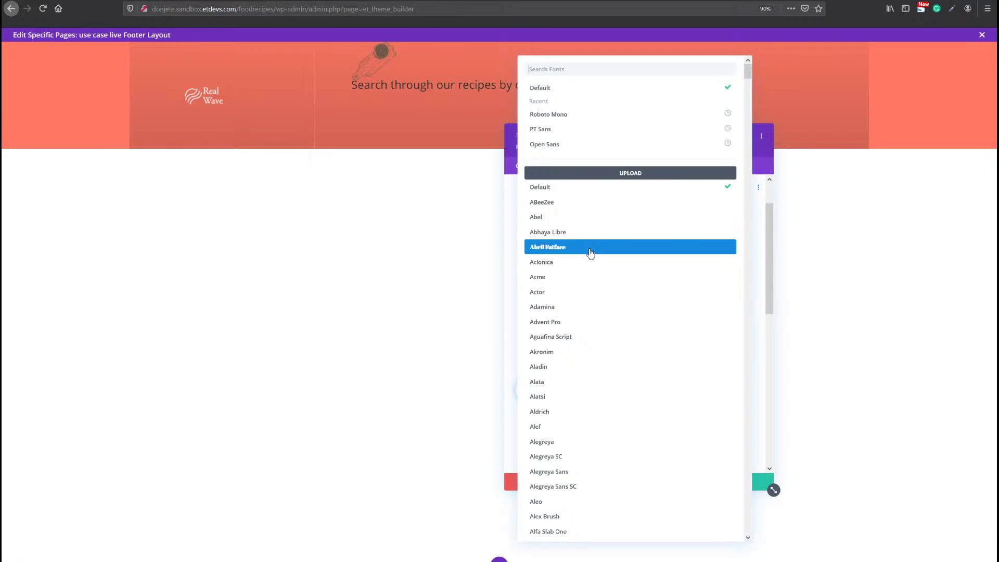
type("cormora")
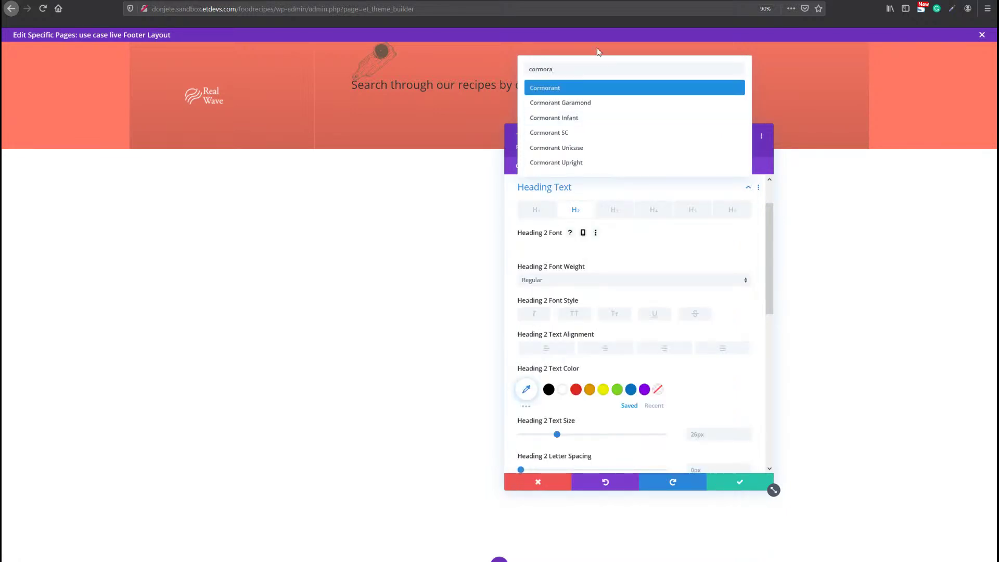
left_click(560, 102)
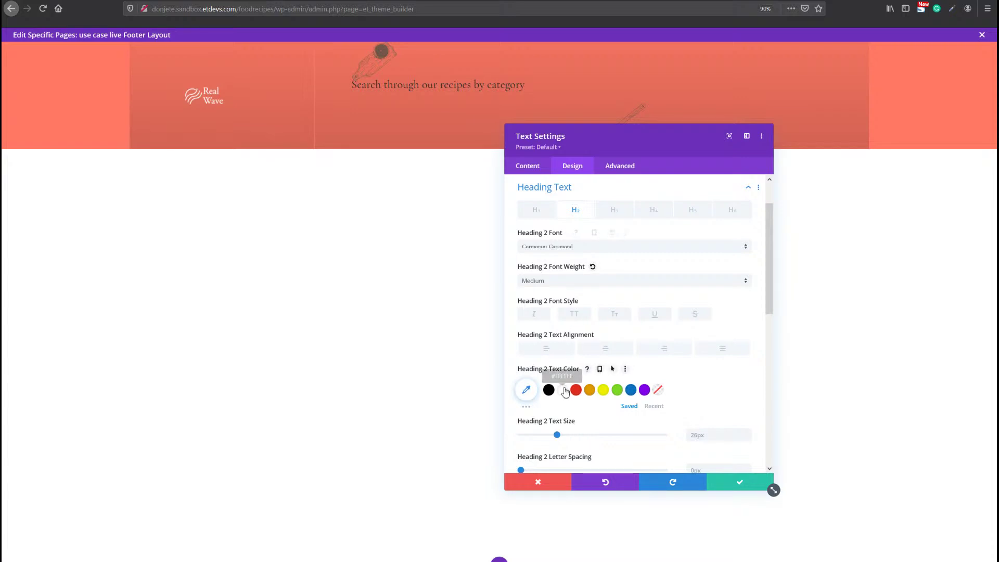
left_click(565, 390)
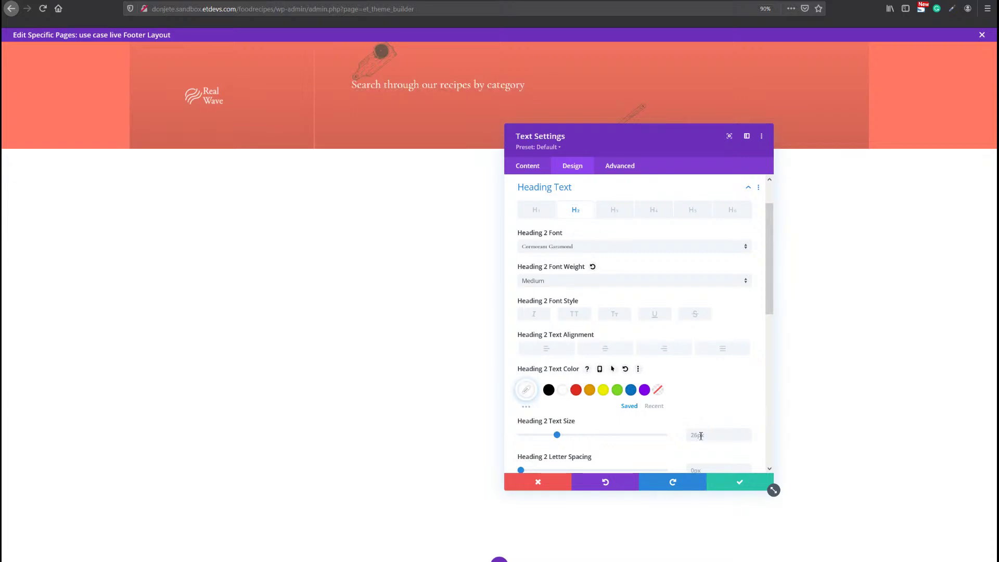
Set the Heading 2 text size to 40px on desktop and 35 on phone using responsive values, and return to the desktop view.
left_click(701, 436)
type("40px")
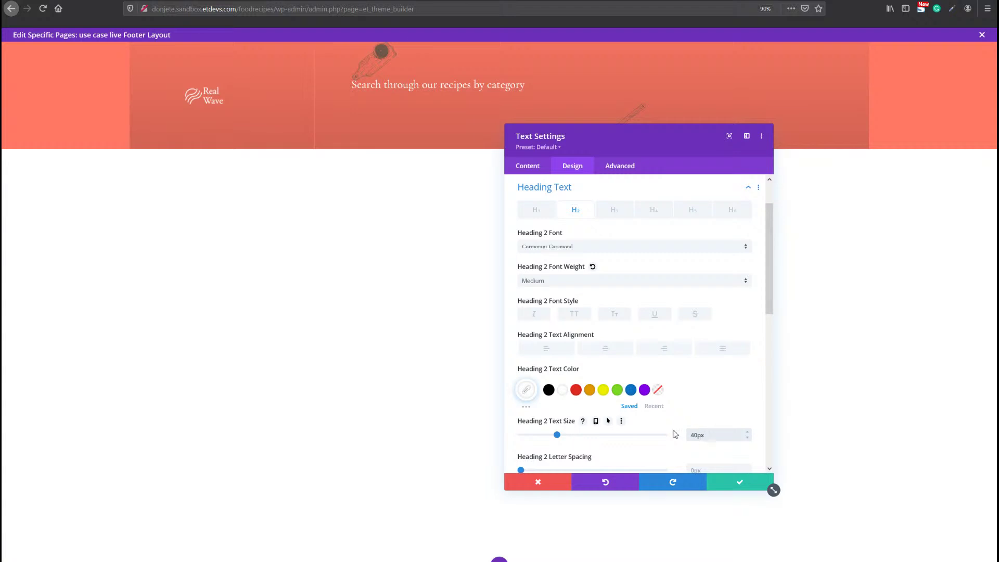
left_click(597, 421)
left_click(645, 438)
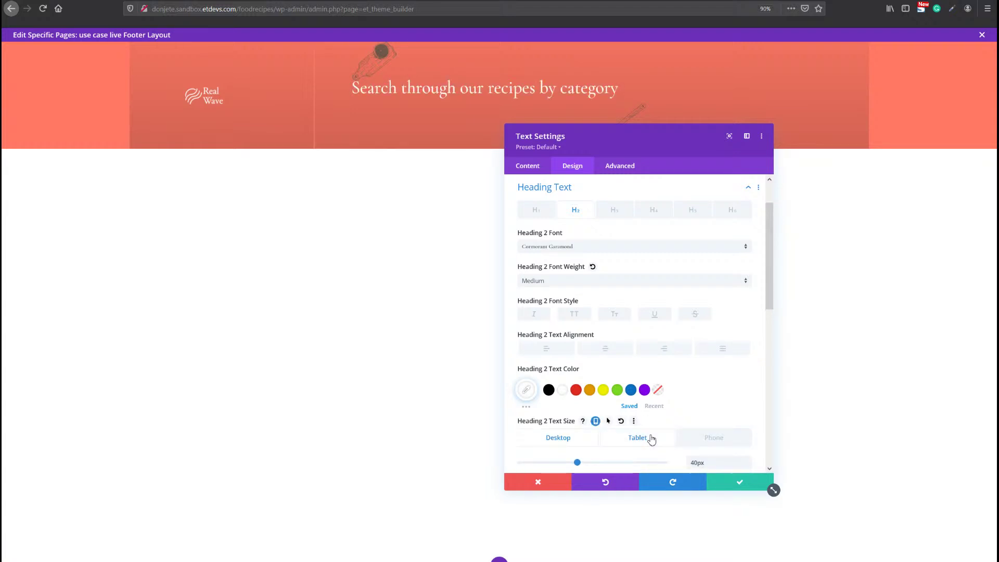
left_click(726, 448)
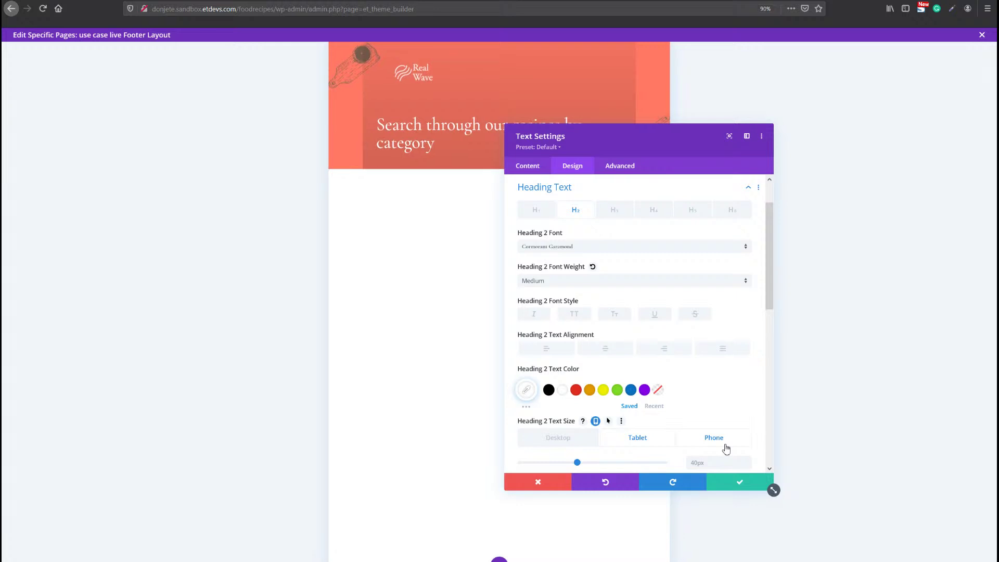
left_click(712, 465)
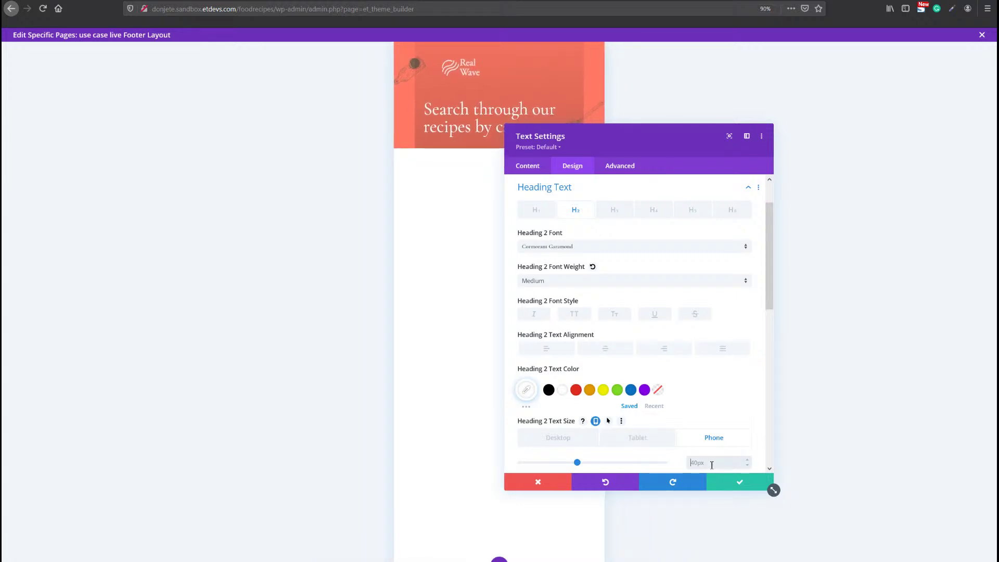
type("35")
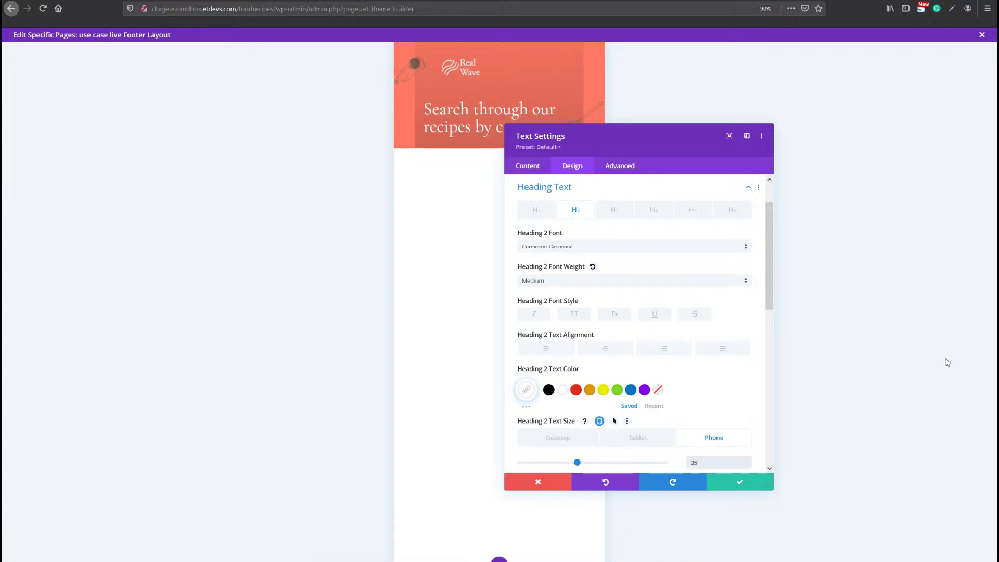
left_click(578, 442)
Set the Heading 2 line height to 1.3em and save the text module.
scroll(701, 344, "down", 3)
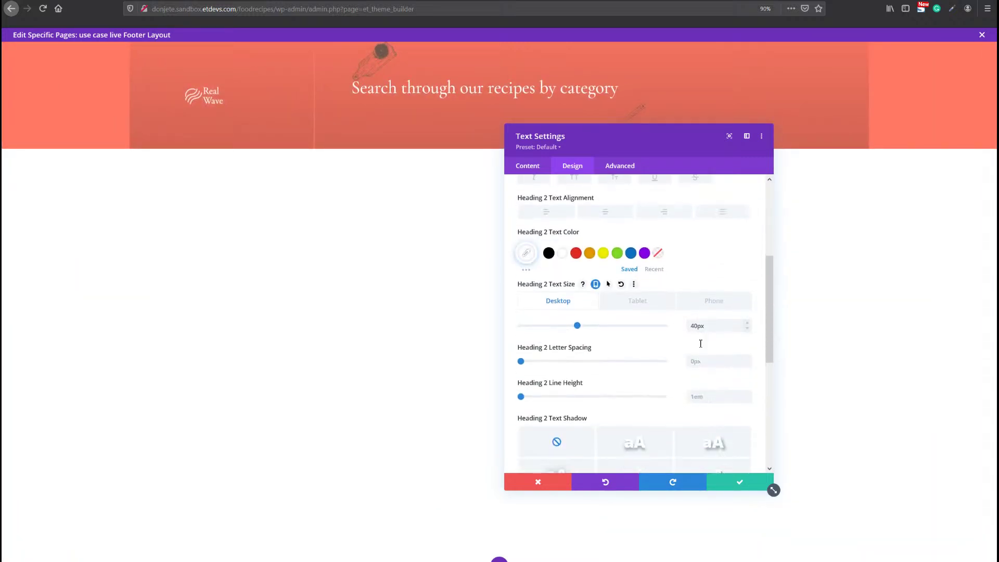
left_click(748, 395)
left_click(747, 395)
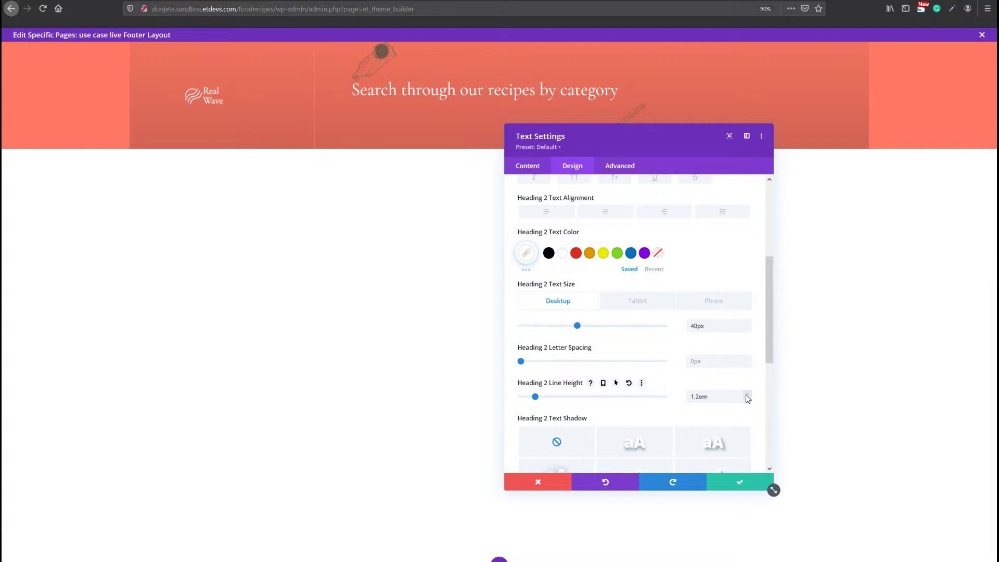
left_click(747, 395)
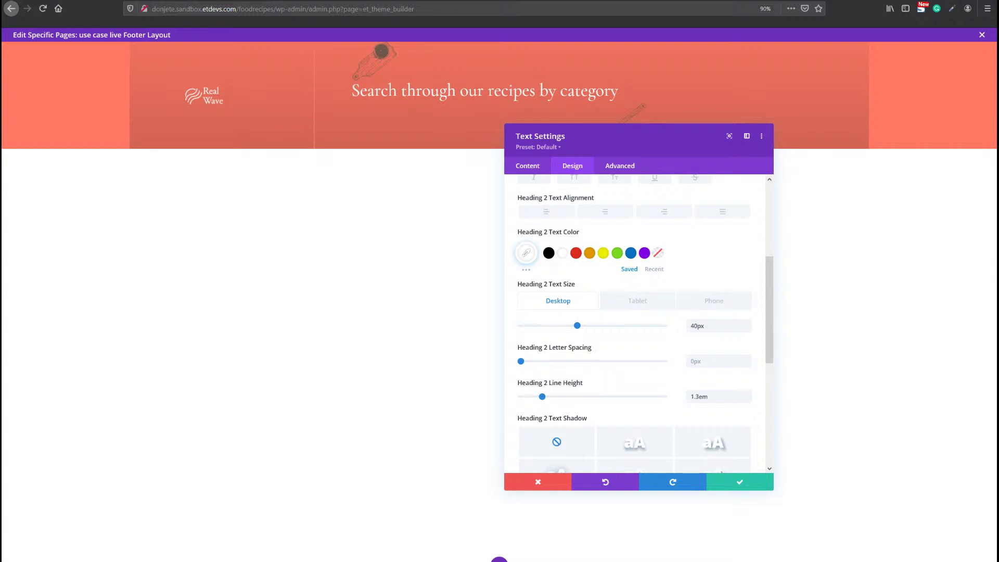
left_click(737, 482)
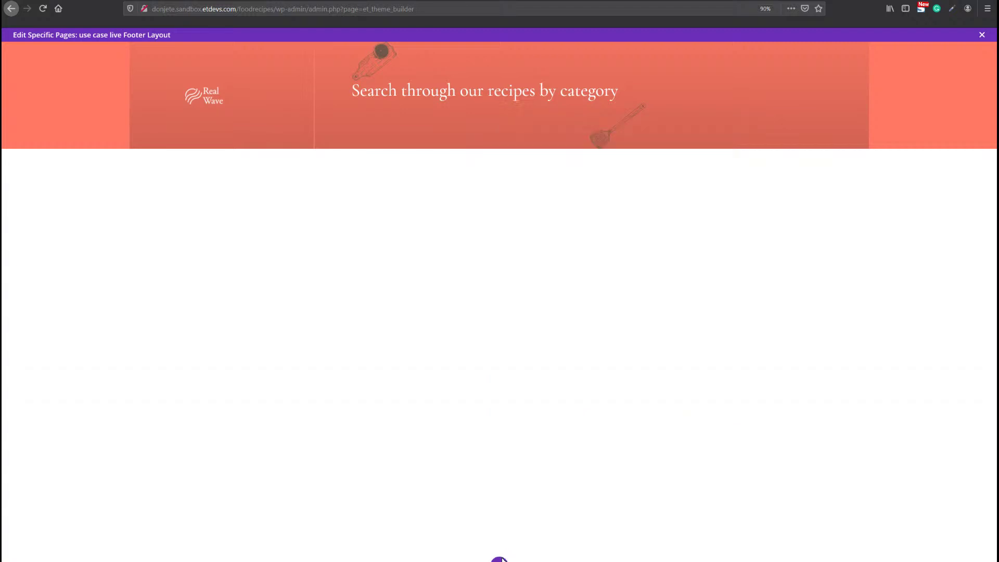
Insert a new row with four equal columns below the logo and heading row.
left_click(499, 560)
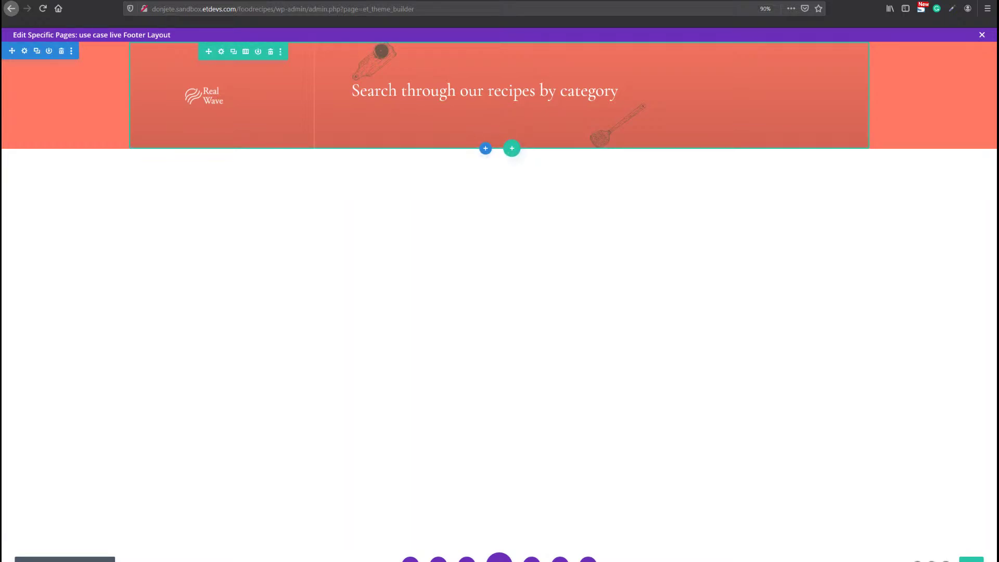
left_click(512, 148)
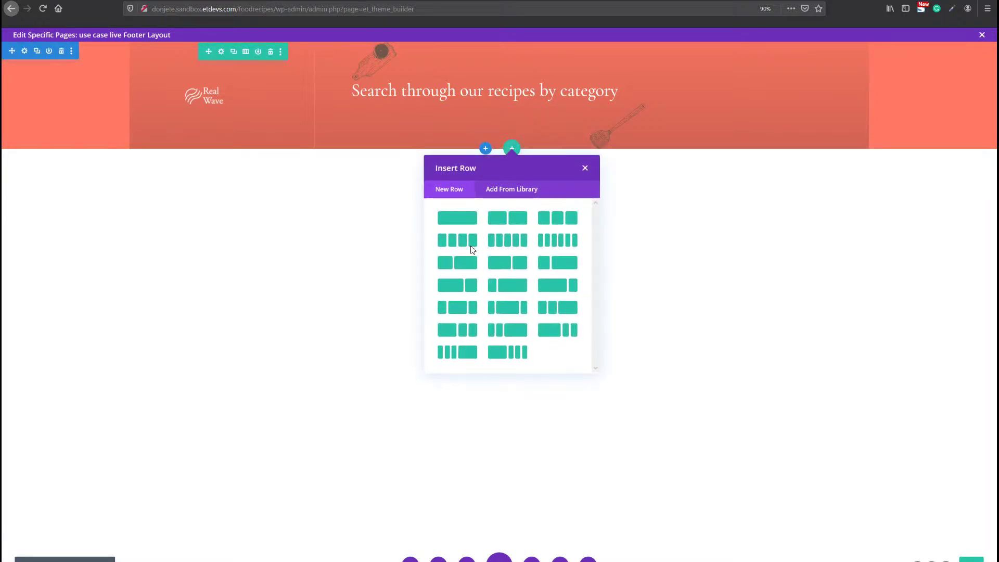
left_click(462, 243)
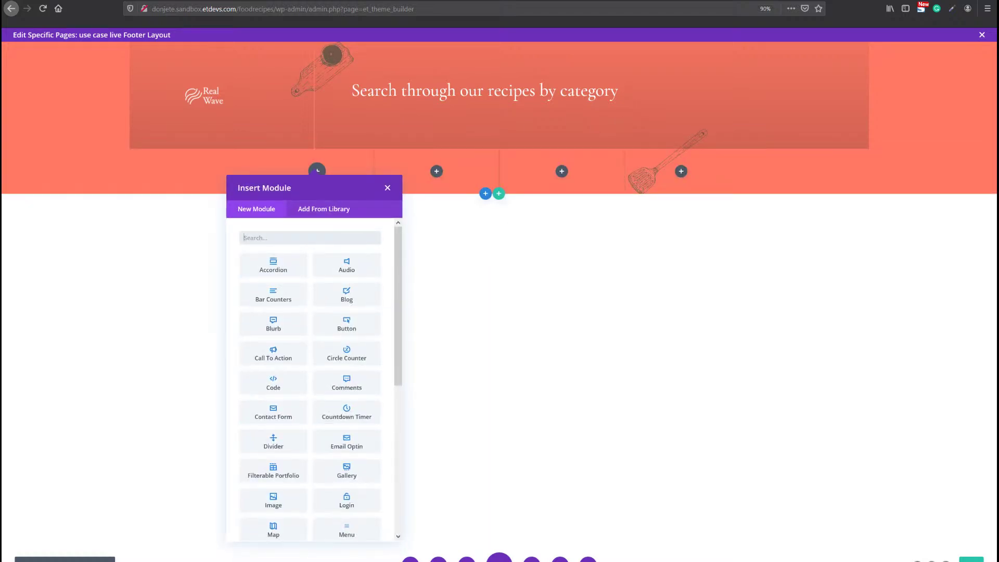
Set the background color of the new four-column row to rgba(10,10,10,0.05), dismissing the module picker.
left_click(242, 155)
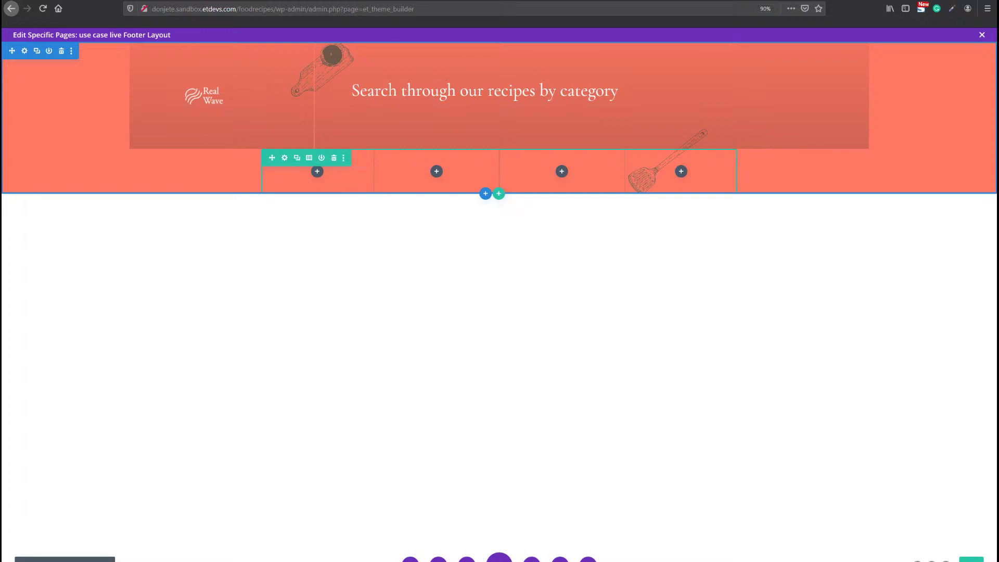
left_click(285, 157)
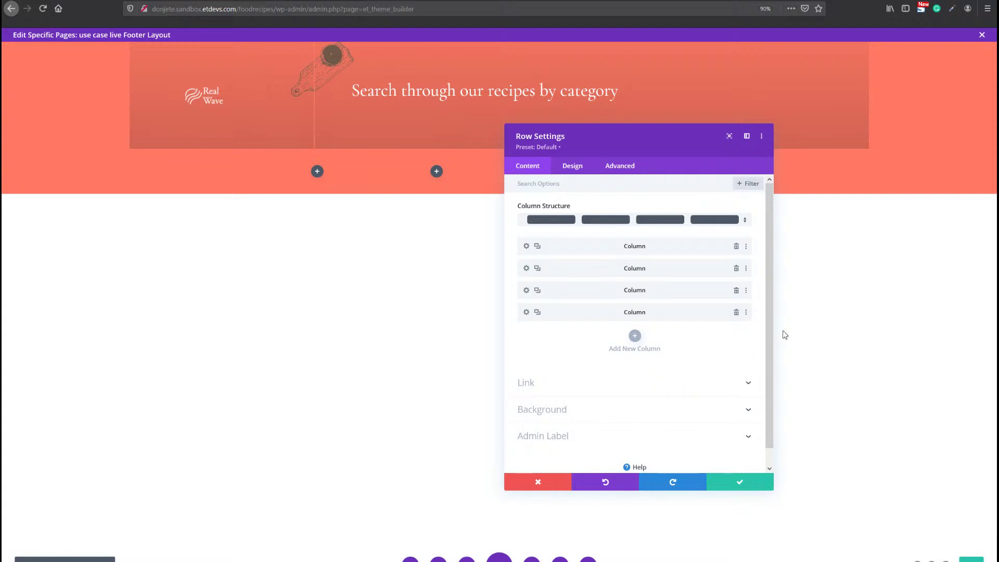
left_click(564, 409)
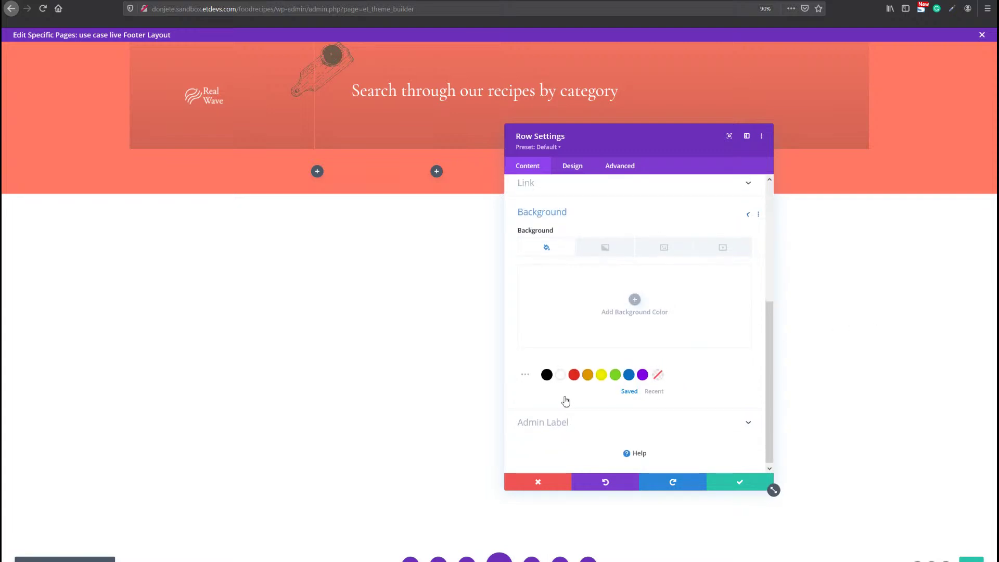
left_click(552, 301)
type("rgba(10,10,10,0.05)")
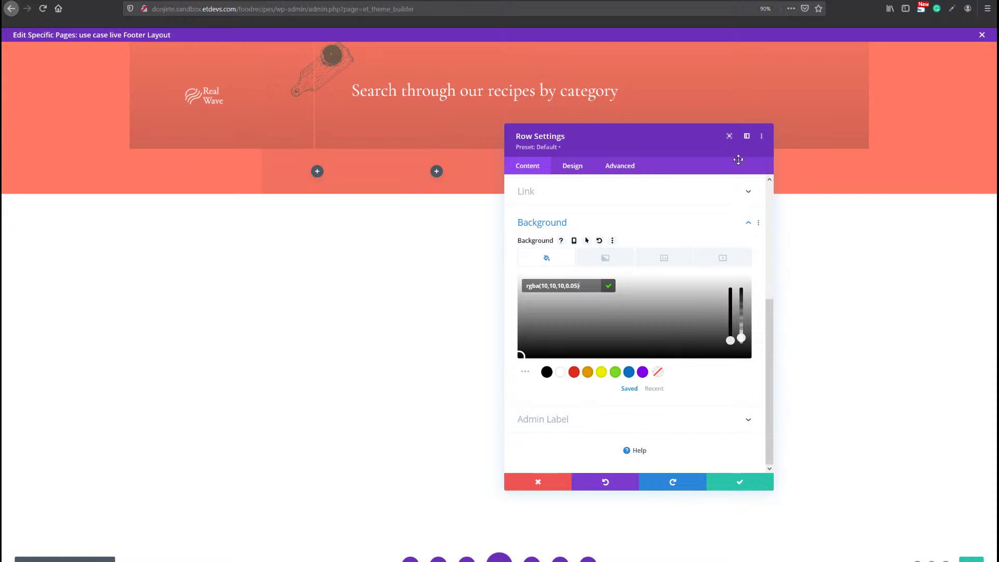
Enable a custom gutter width of 1 and equalized column heights for the four-column row.
left_click(574, 169)
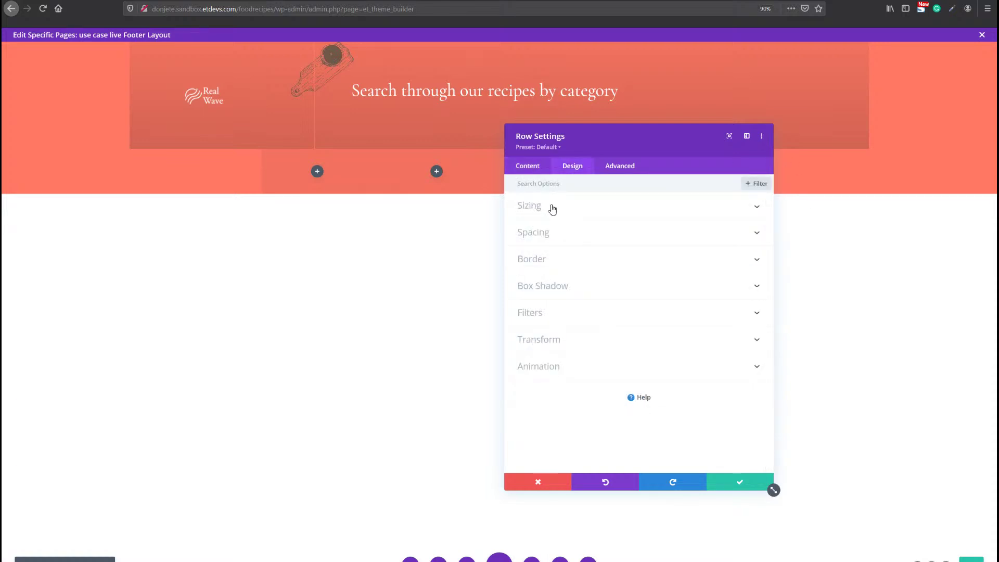
left_click(552, 207)
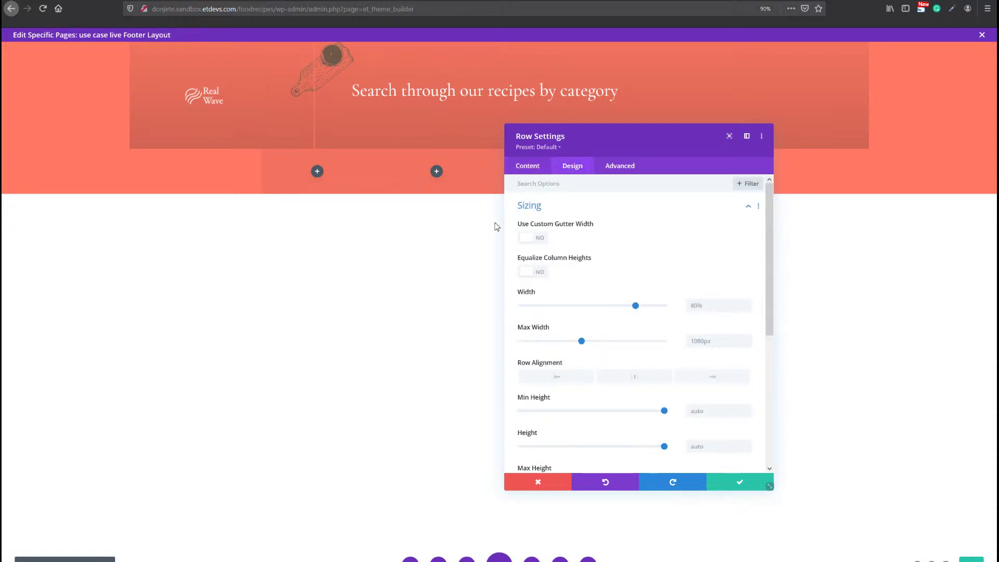
left_click(707, 247)
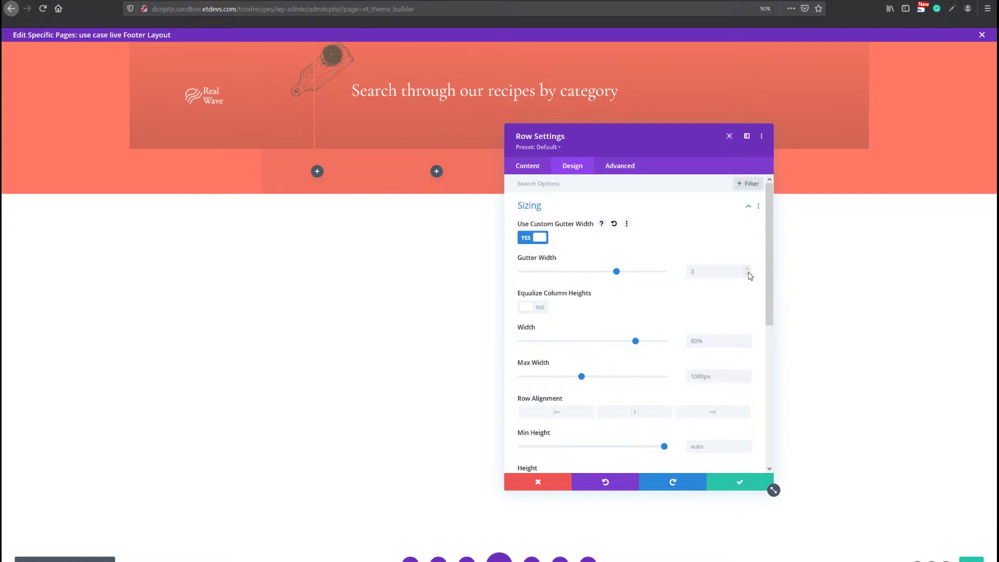
left_click(747, 275)
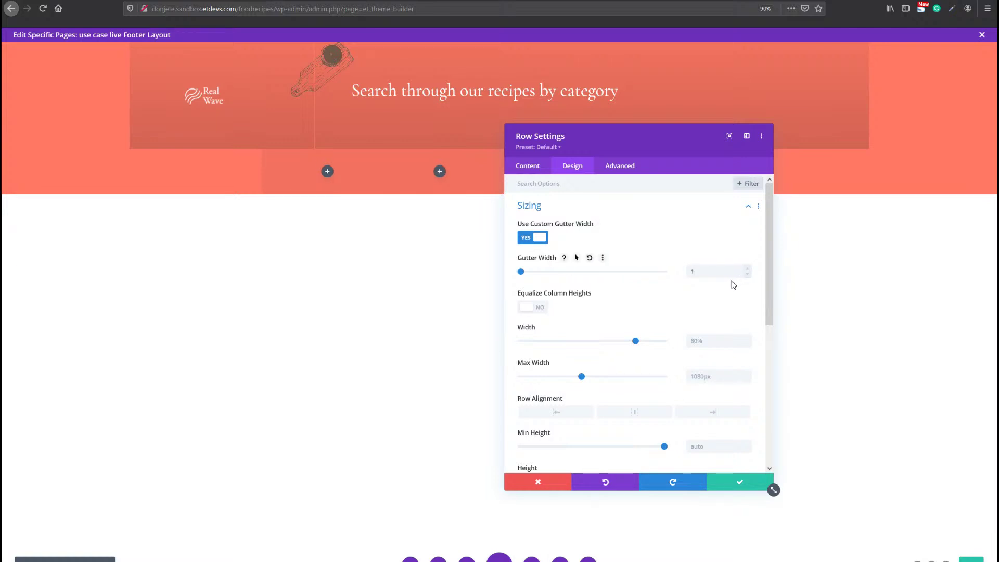
left_click(540, 312)
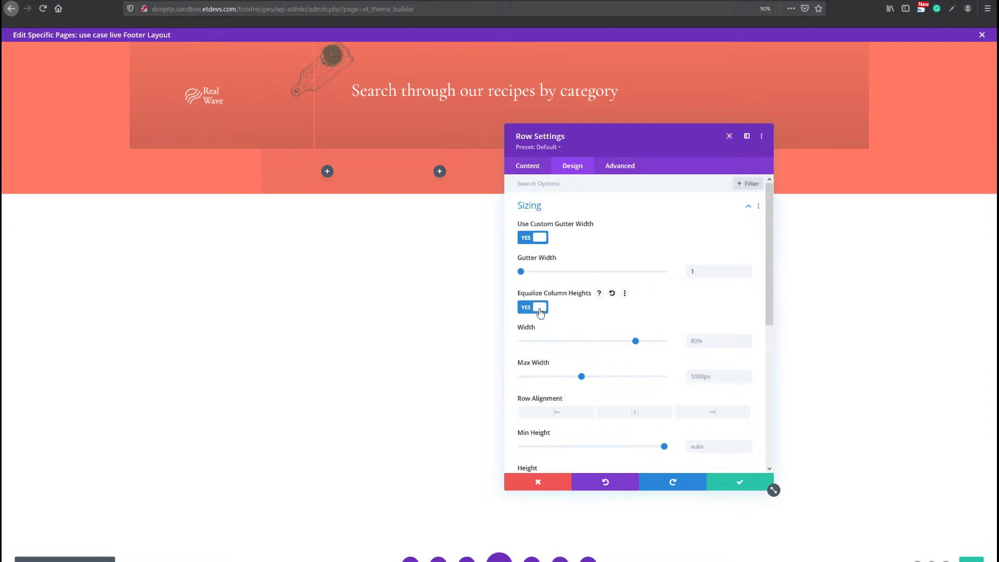
Set the four-column row's max width to 1680px.
double_click(721, 378)
type("1580")
key("BackSpace")
type("680px")
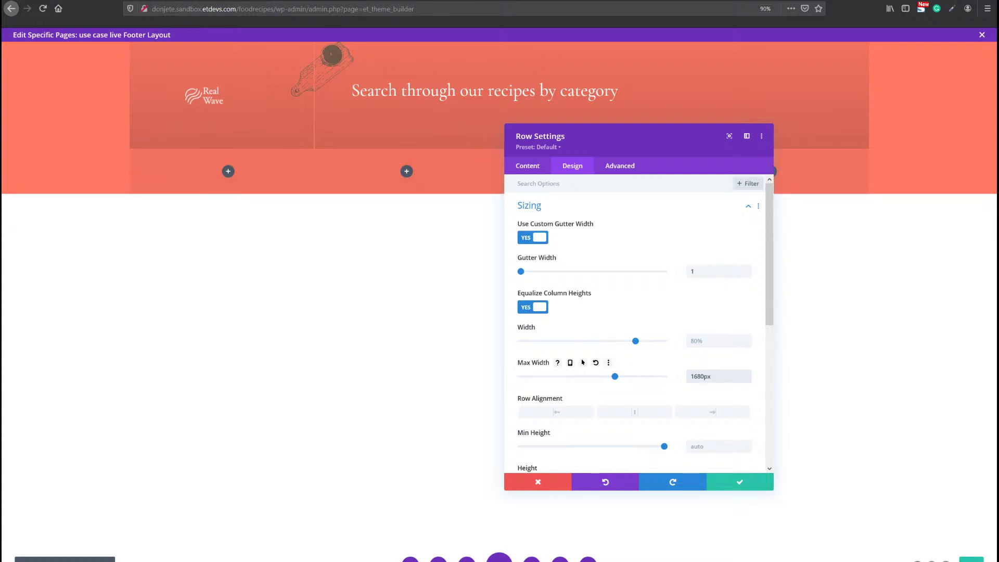
Set the four-column row's top and bottom padding to 0px using linked values.
scroll(544, 401, "down", 3)
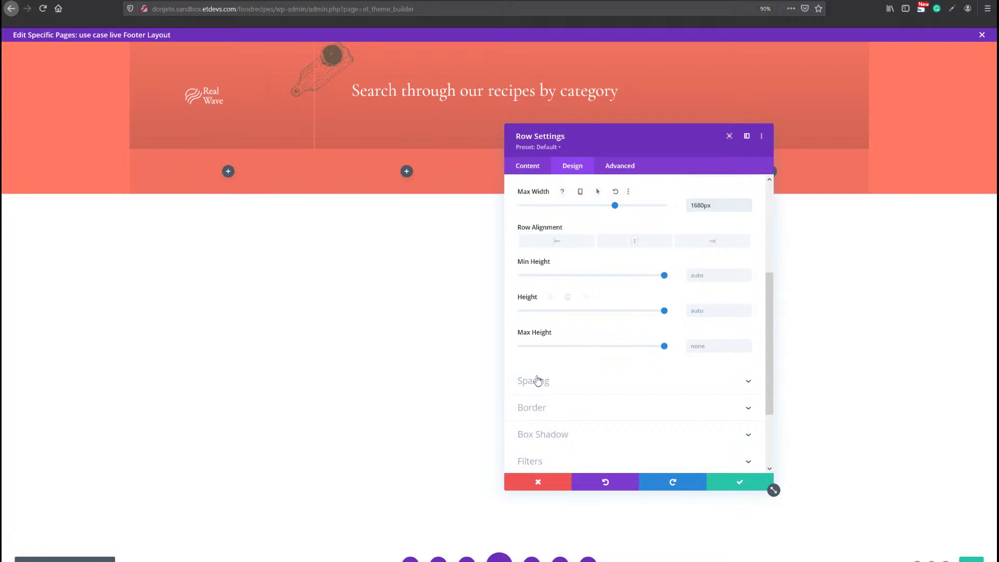
left_click(537, 380)
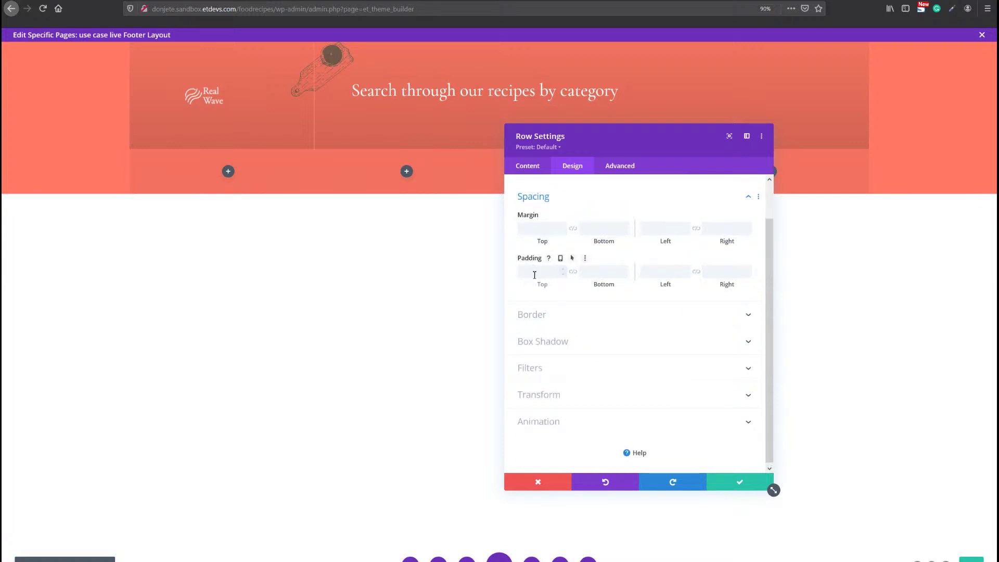
left_click(535, 274)
type("0px")
left_click(573, 271)
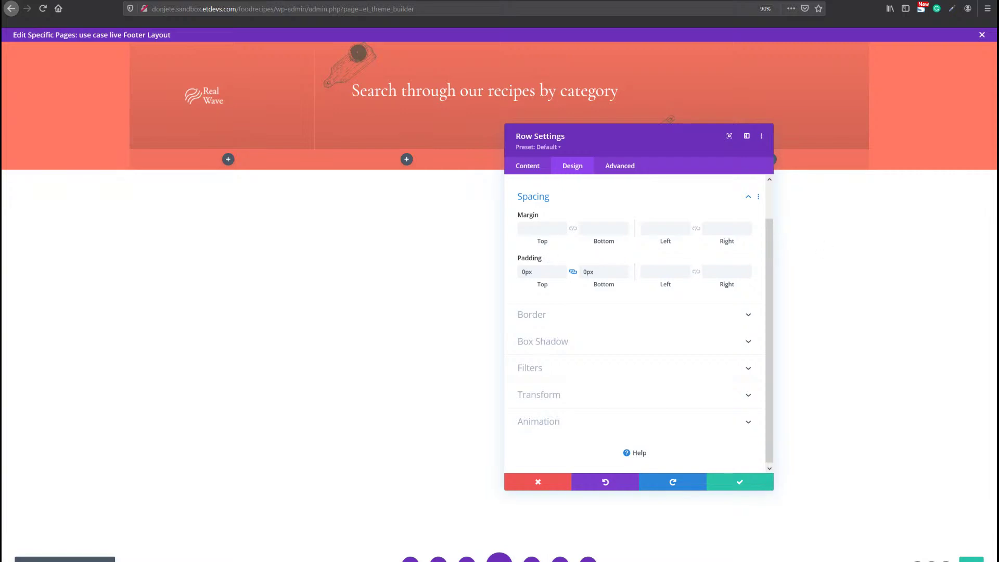
Set the first column's padding to 5% on all four sides.
left_click(528, 166)
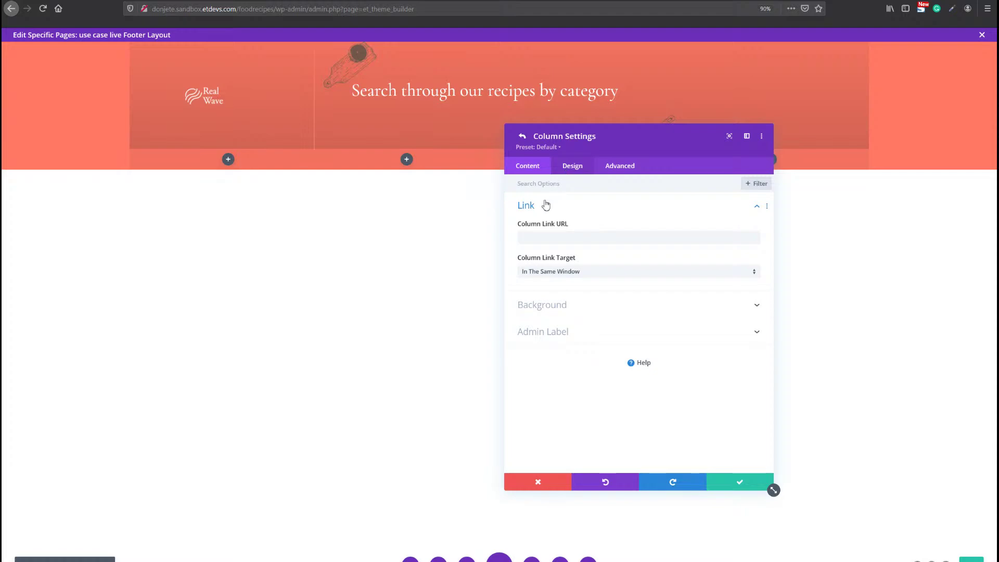
left_click(572, 165)
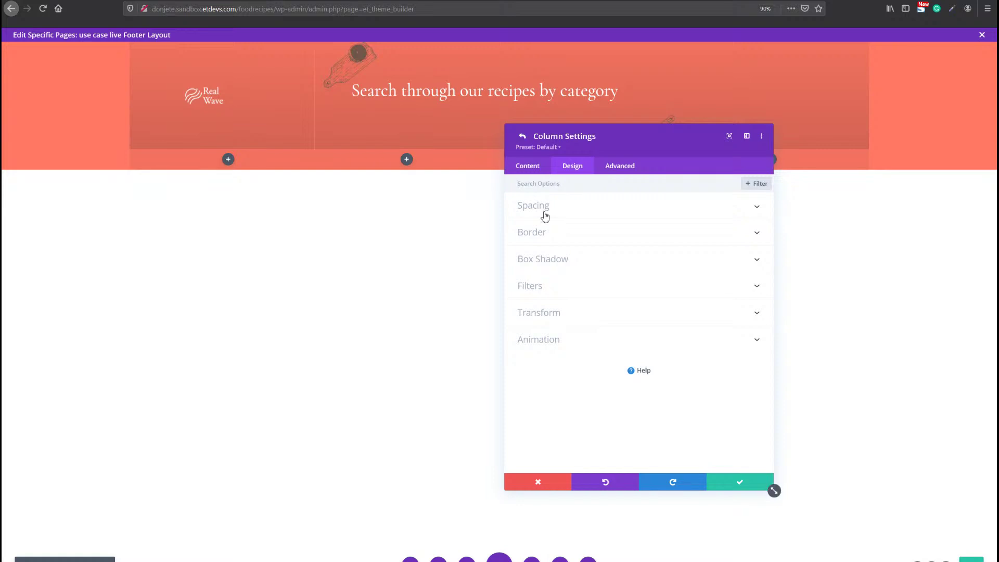
left_click(541, 208)
left_click(540, 237)
type("5%")
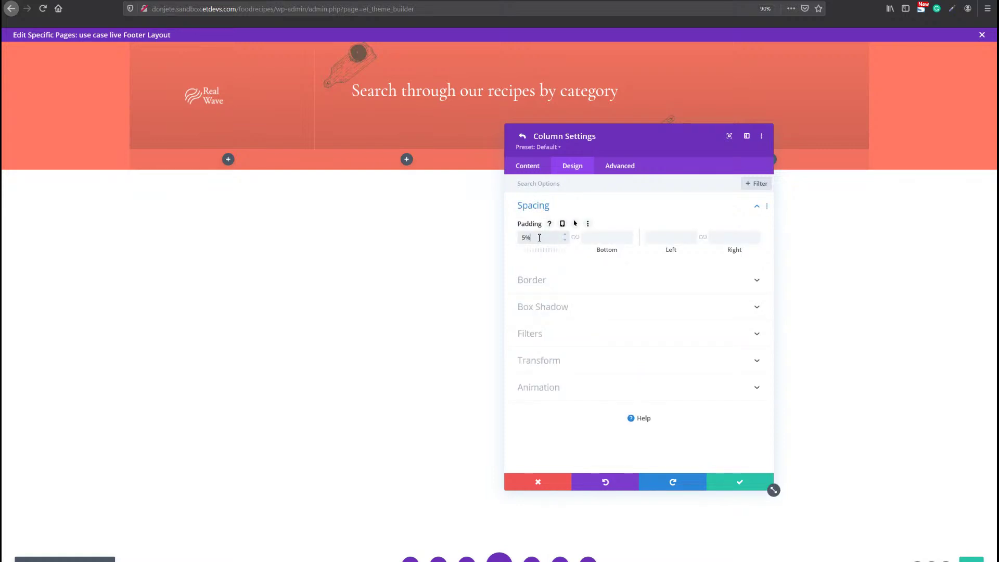
left_click(575, 238)
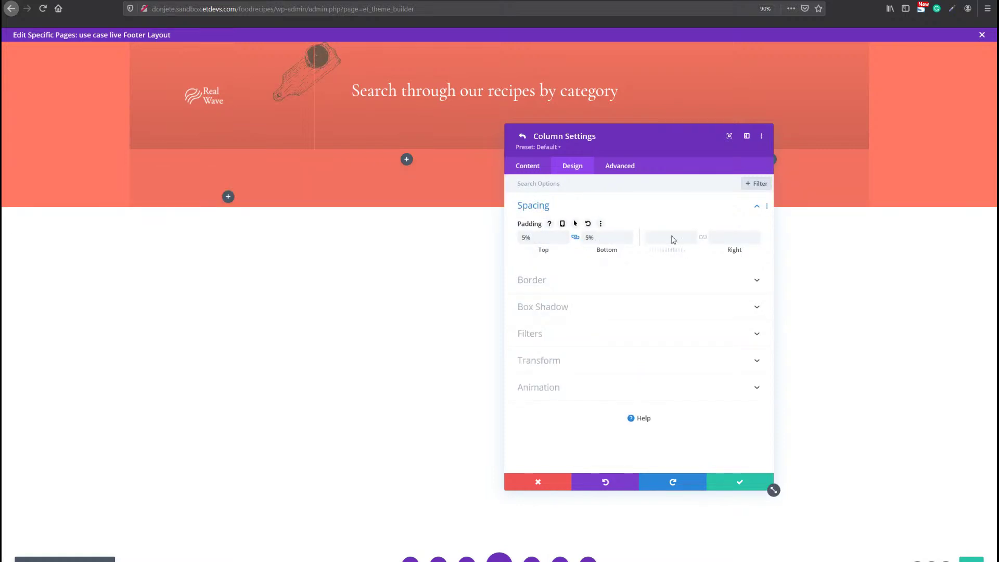
left_click(674, 239)
type("5%")
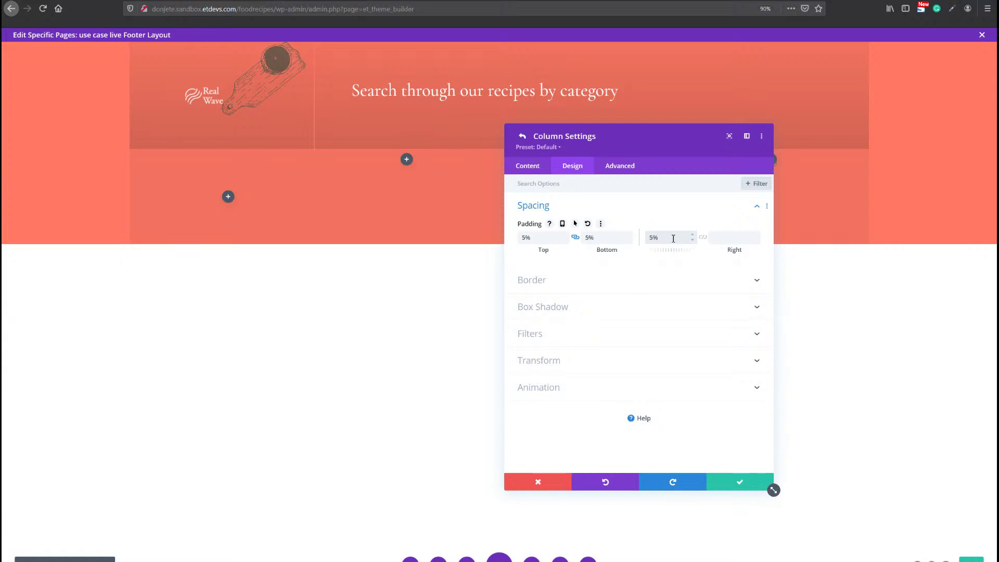
left_click(703, 238)
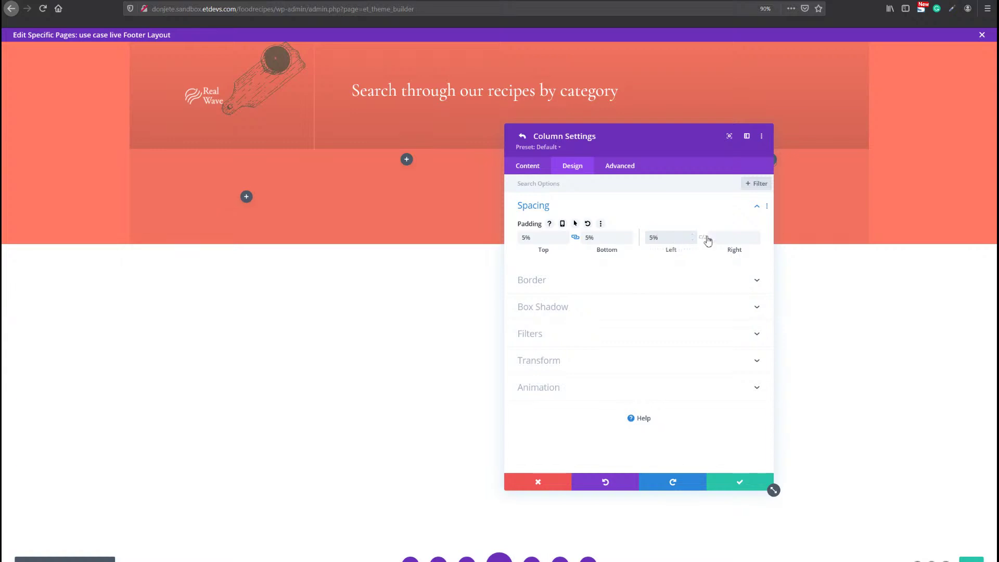
Extend the first column's spacing styles to all columns throughout this row and save the column settings.
right_click(618, 208)
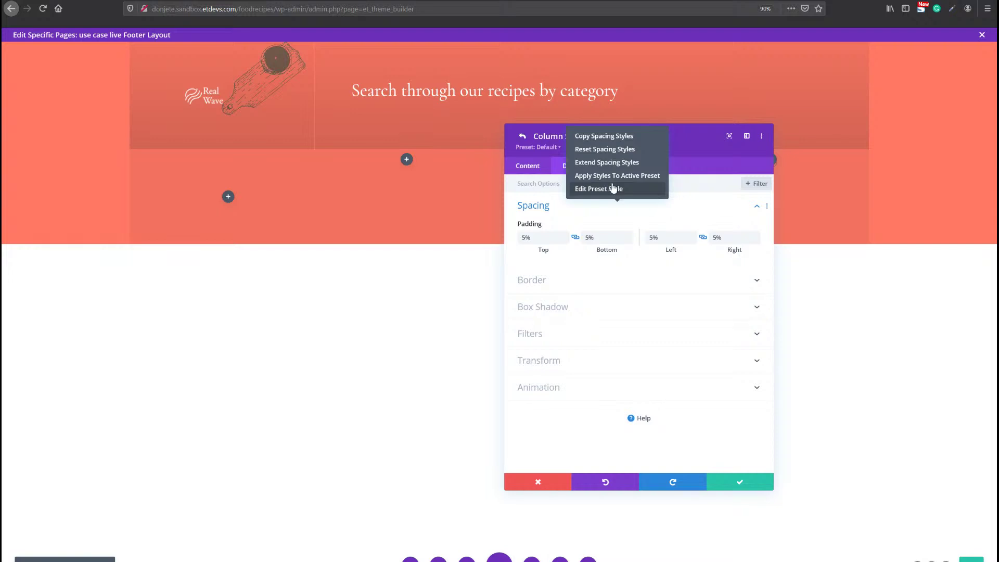
left_click(606, 163)
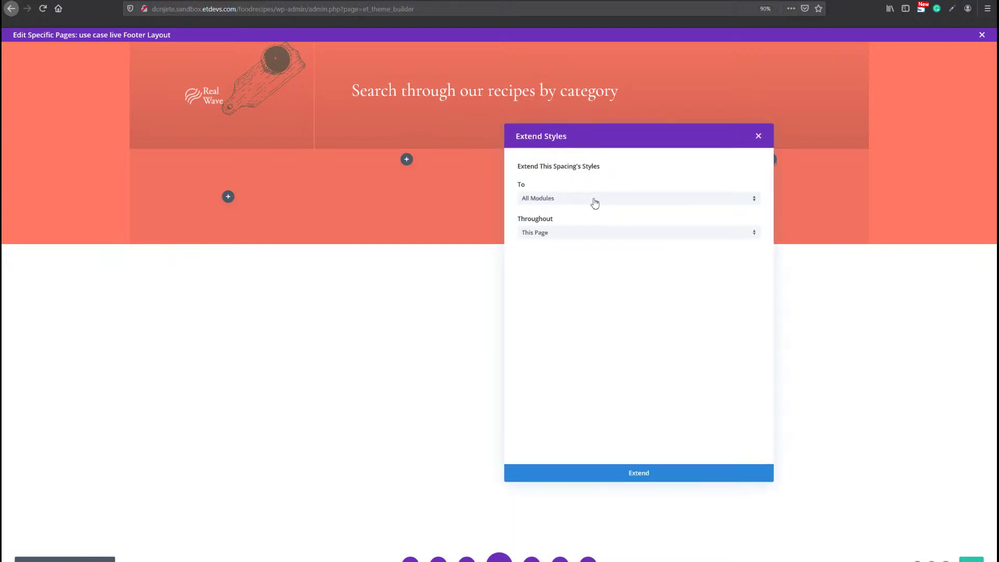
left_click(594, 201)
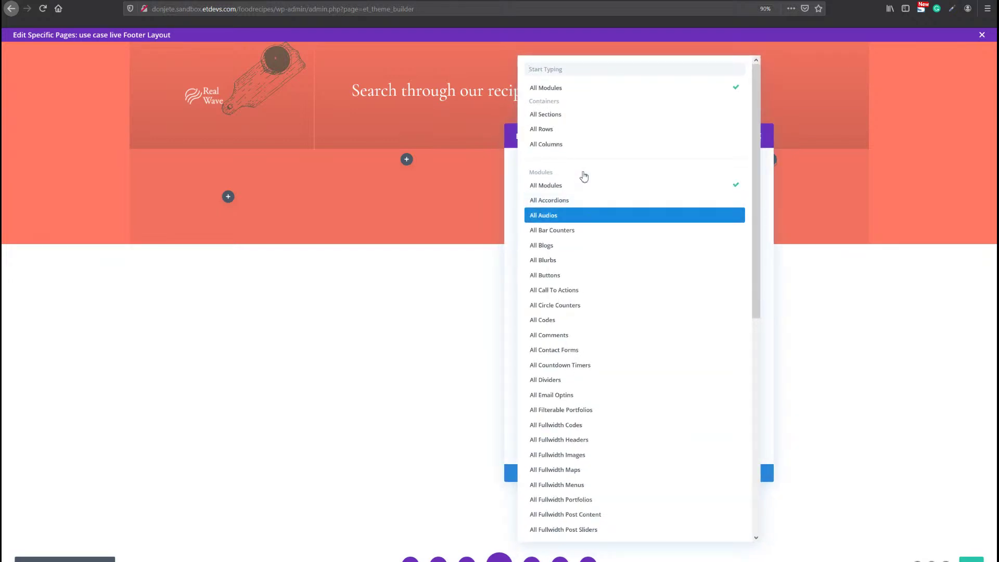
left_click(584, 144)
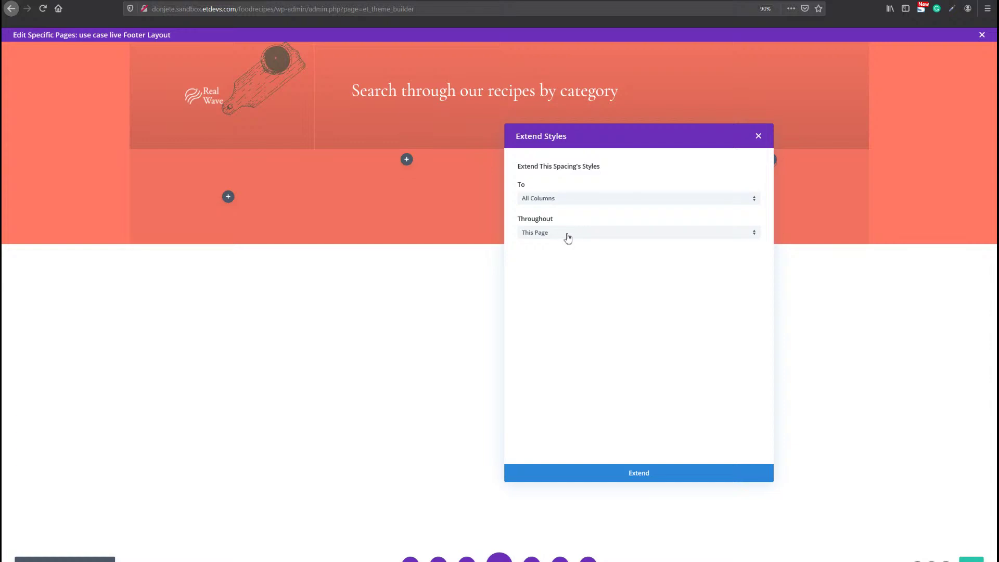
left_click(567, 237)
left_click(563, 270)
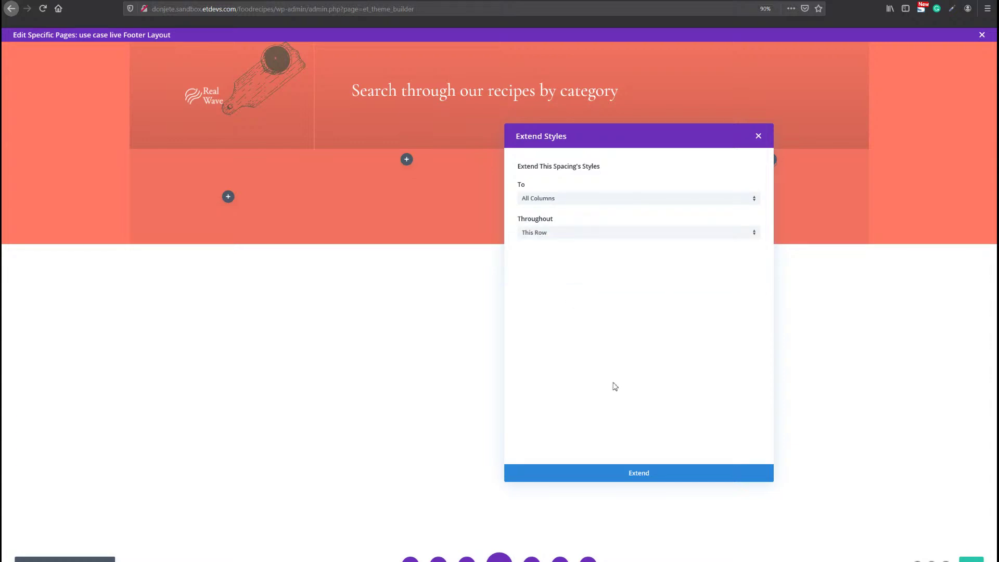
left_click(639, 476)
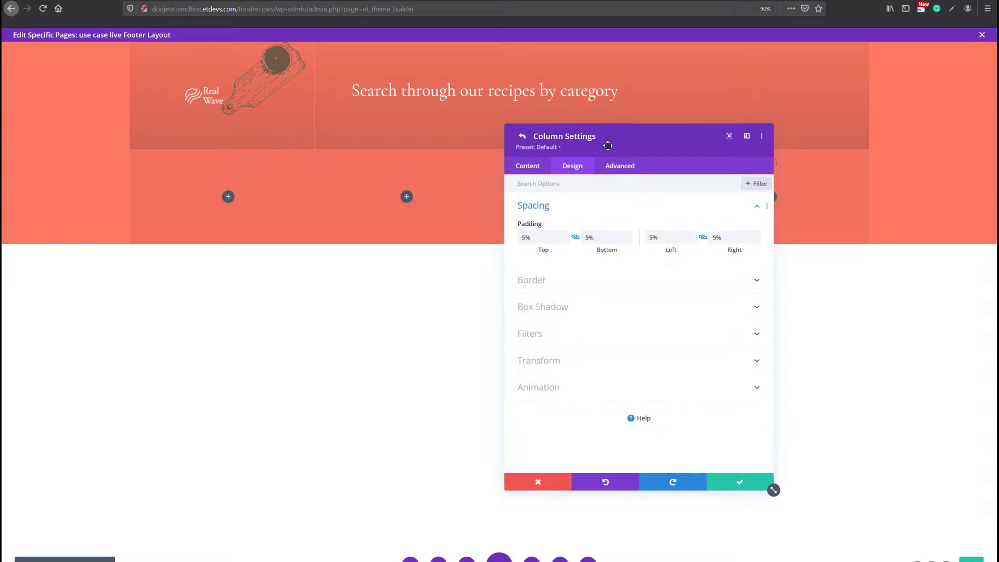
left_click_drag(608, 146, 733, 264)
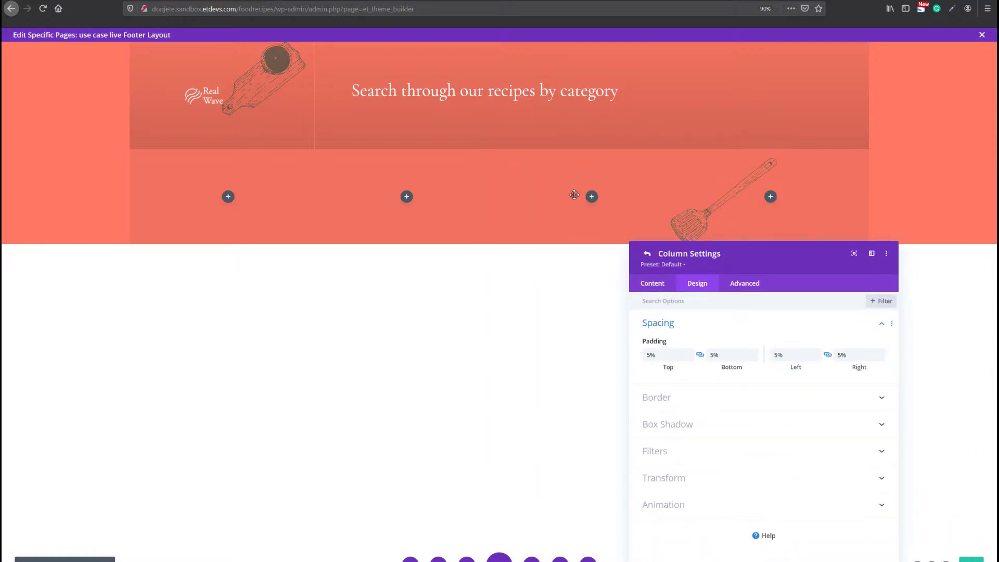
left_click_drag(773, 264, 771, 114)
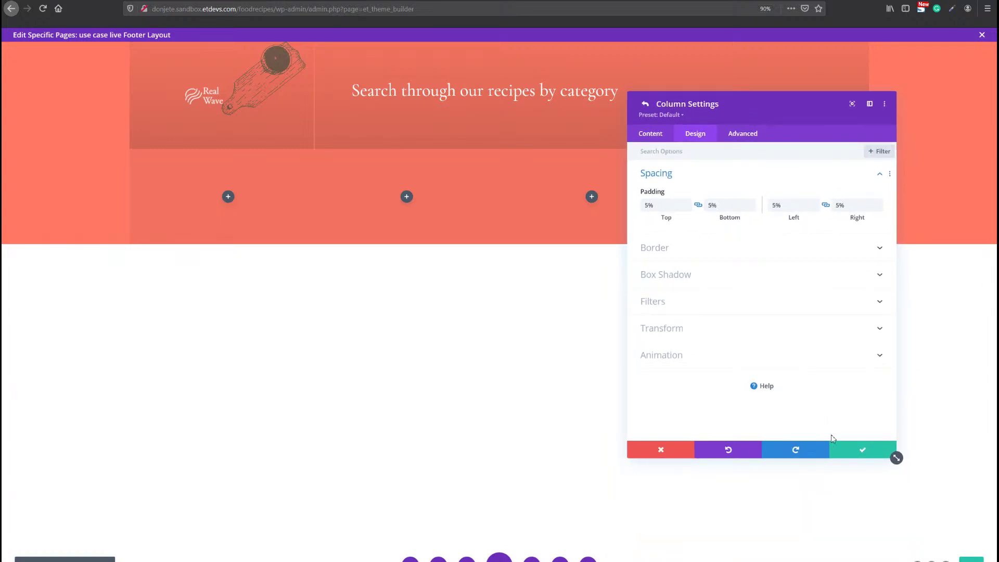
left_click(846, 449)
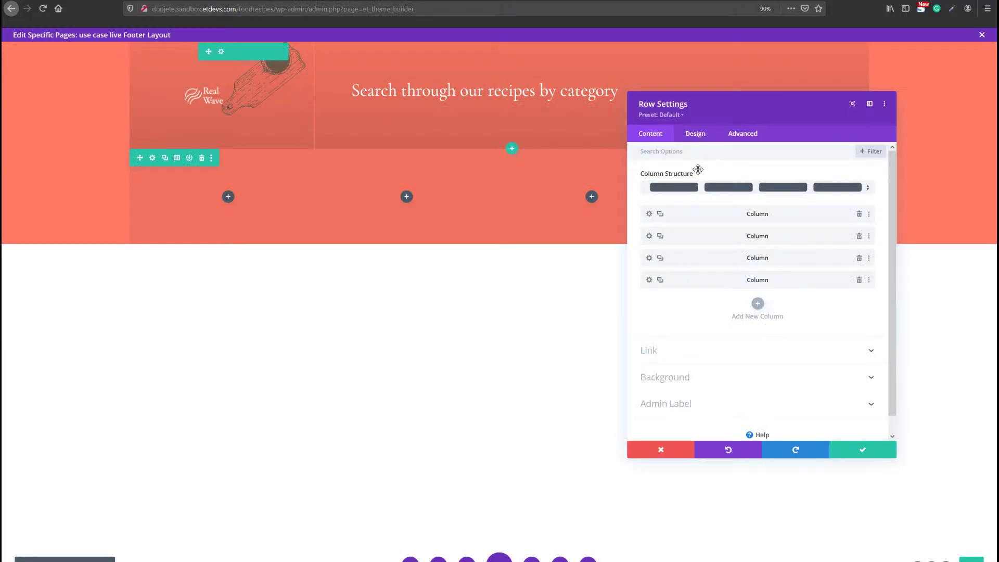
Give the first column of the four-column row a 2px right border in color #ff7864.
left_click(649, 214)
left_click(692, 144)
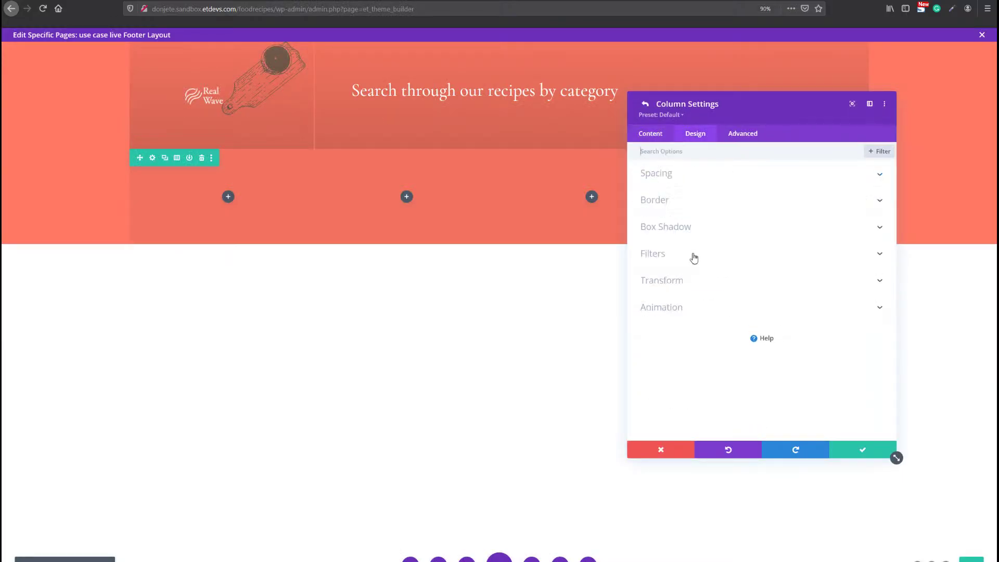
left_click(682, 205)
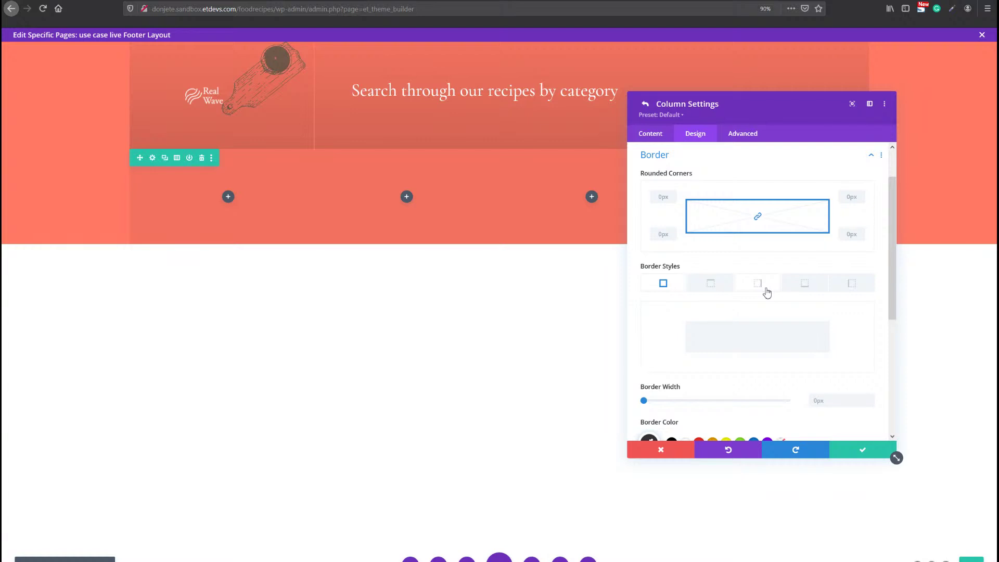
left_click(766, 292)
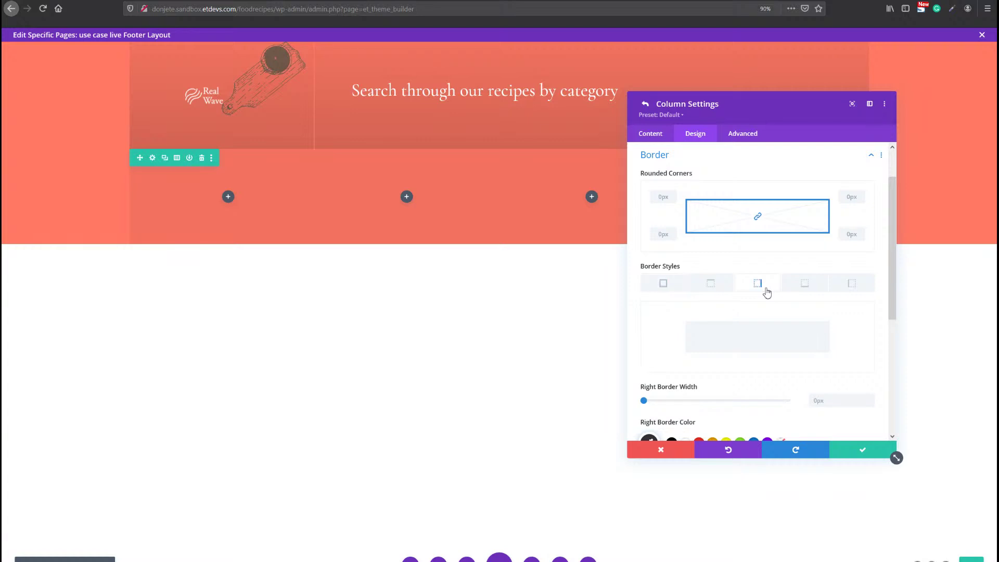
scroll(788, 336, "down", 1)
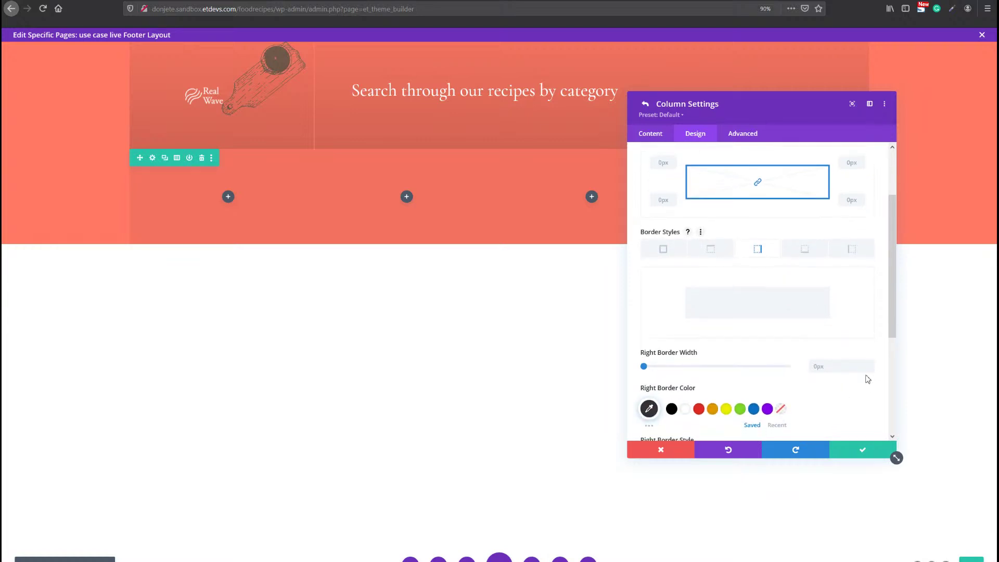
left_click(841, 367)
type("3")
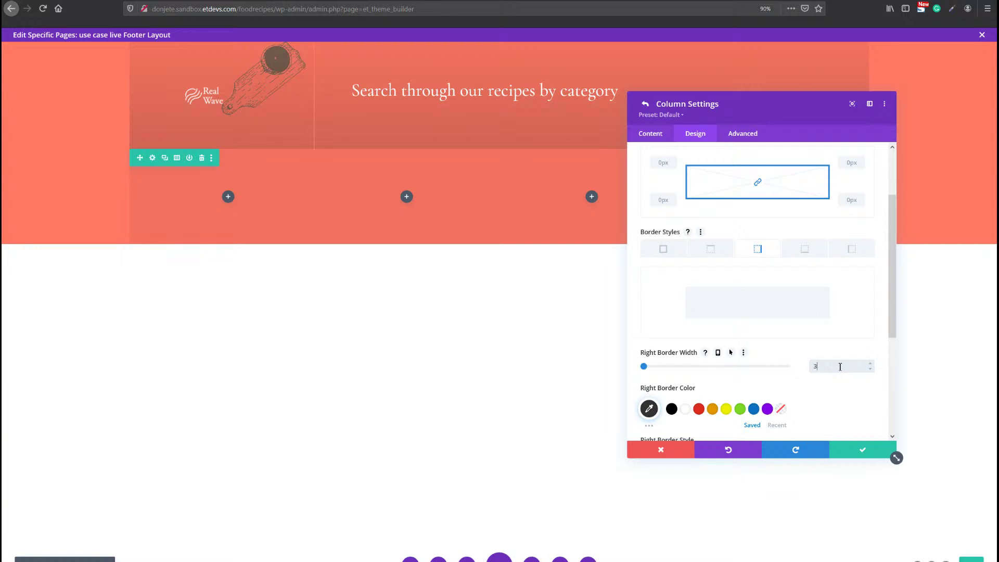
type("px")
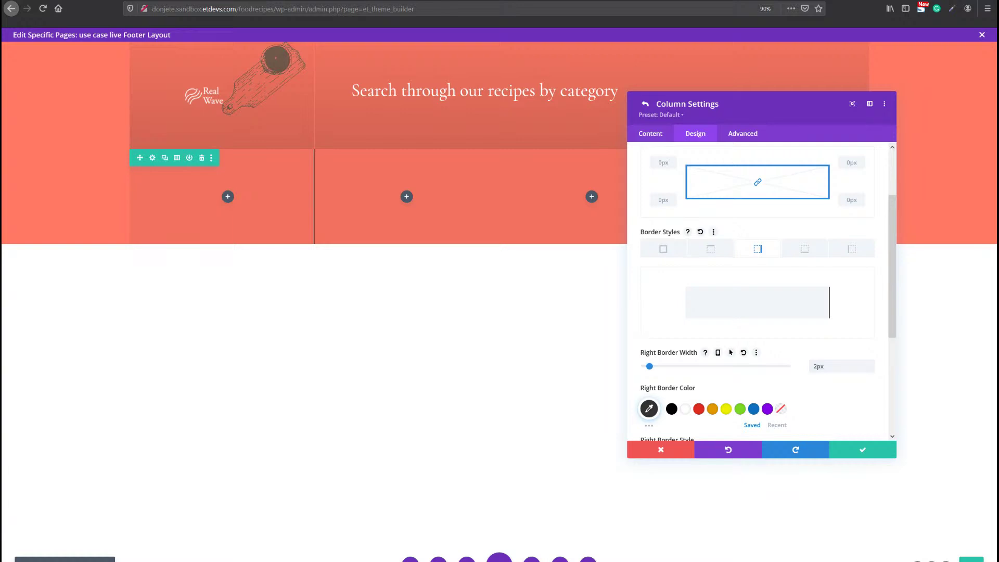
left_click(651, 410)
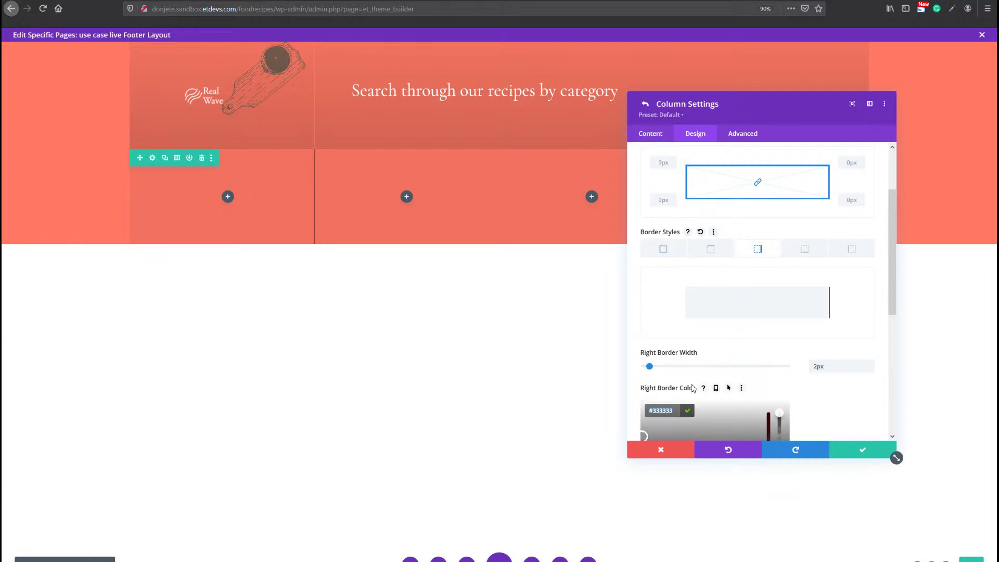
type("#ff7864")
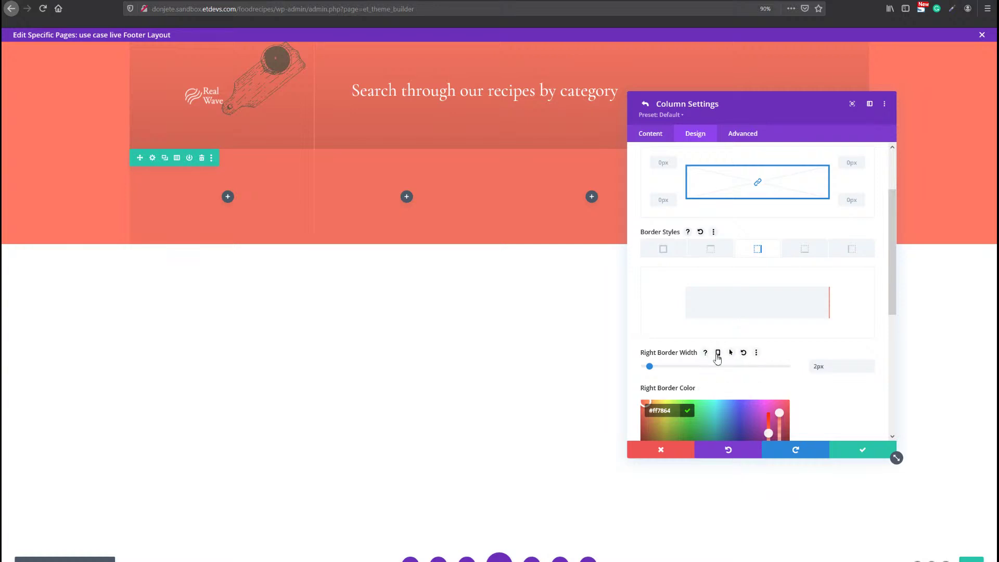
Set the first column's right border width to 0 for phone and save the column settings.
left_click(718, 352)
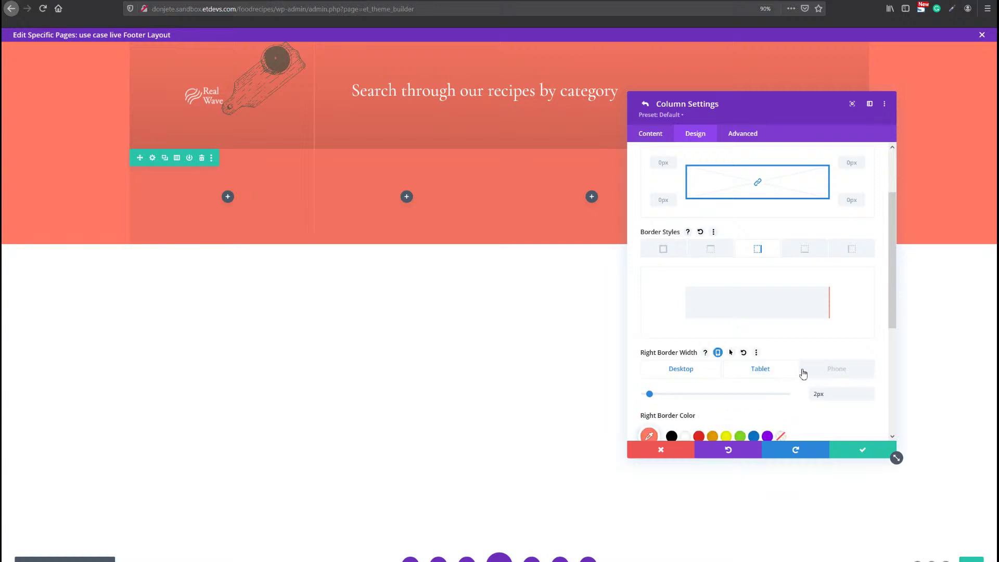
left_click(812, 372)
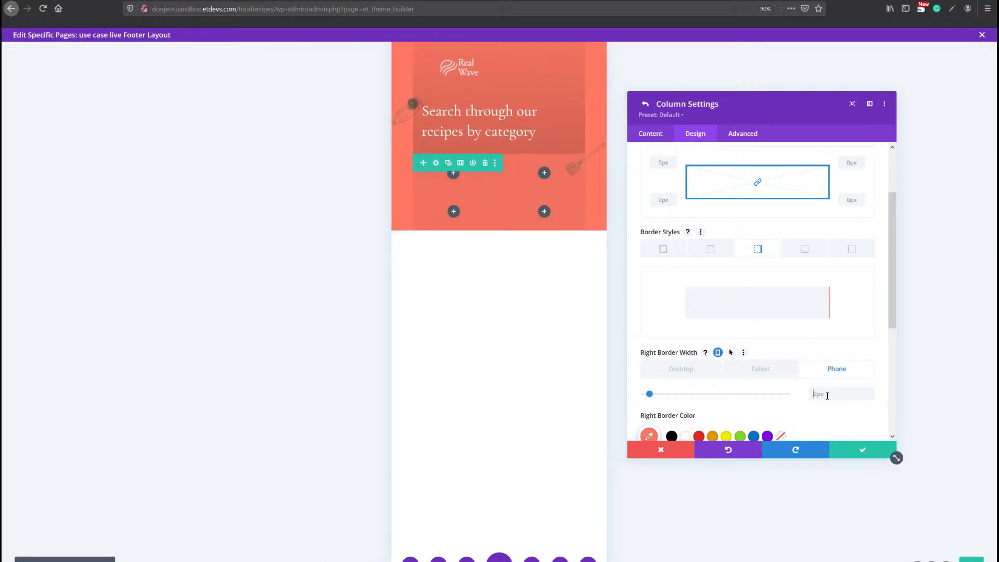
left_click(827, 395)
type("0")
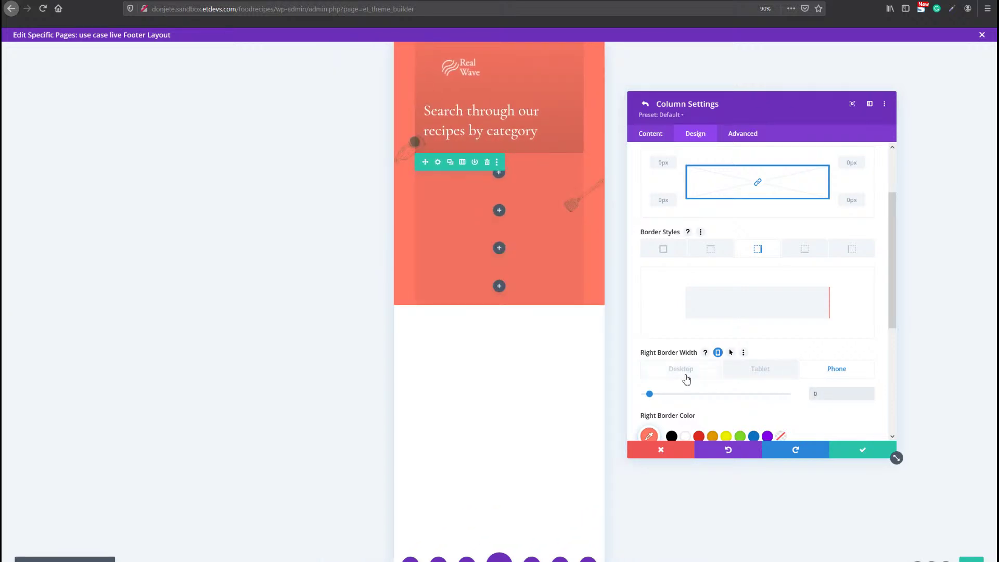
left_click(681, 370)
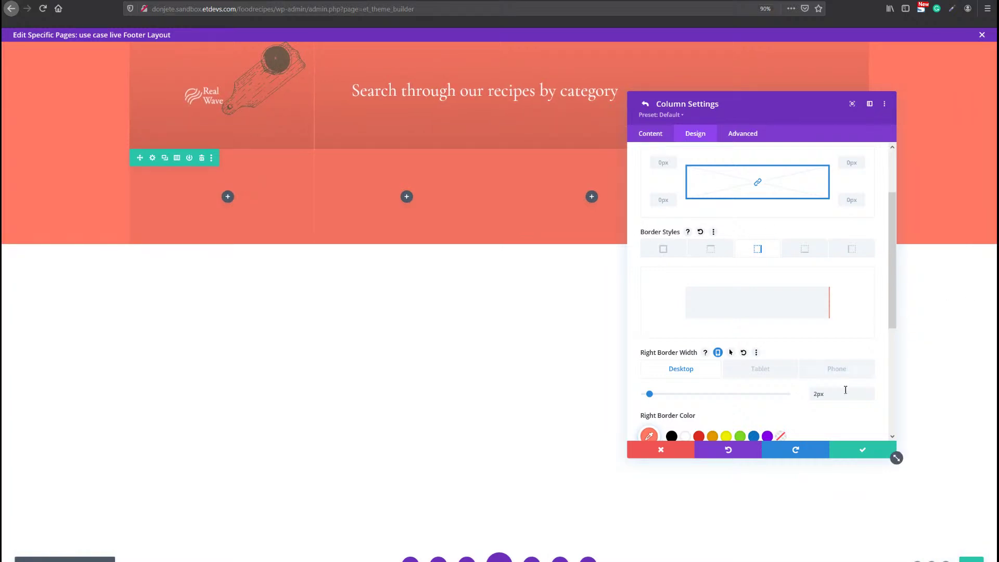
left_click(852, 452)
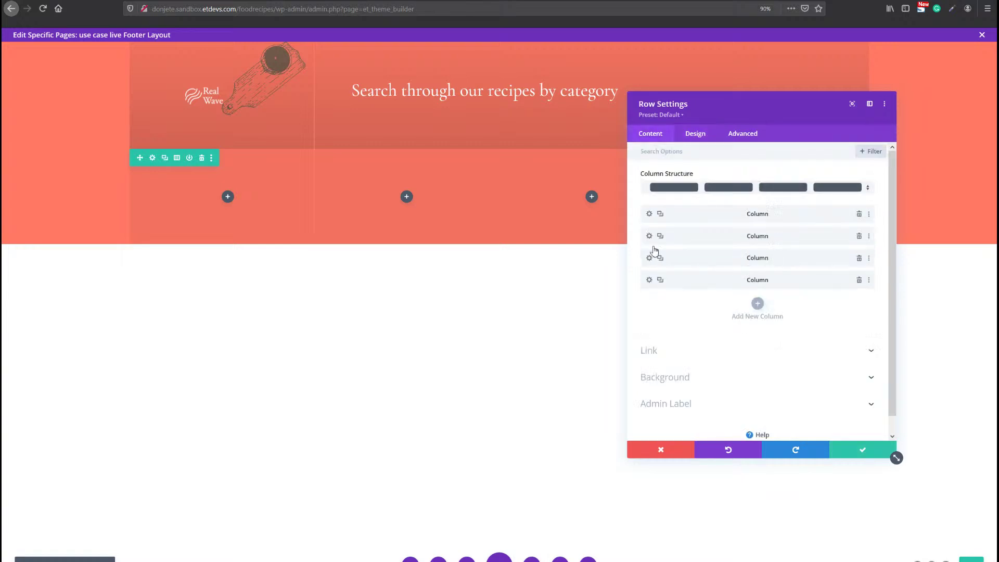
Give the second column of the row a 2px right border in color #ff7864.
left_click(648, 236)
left_click(695, 133)
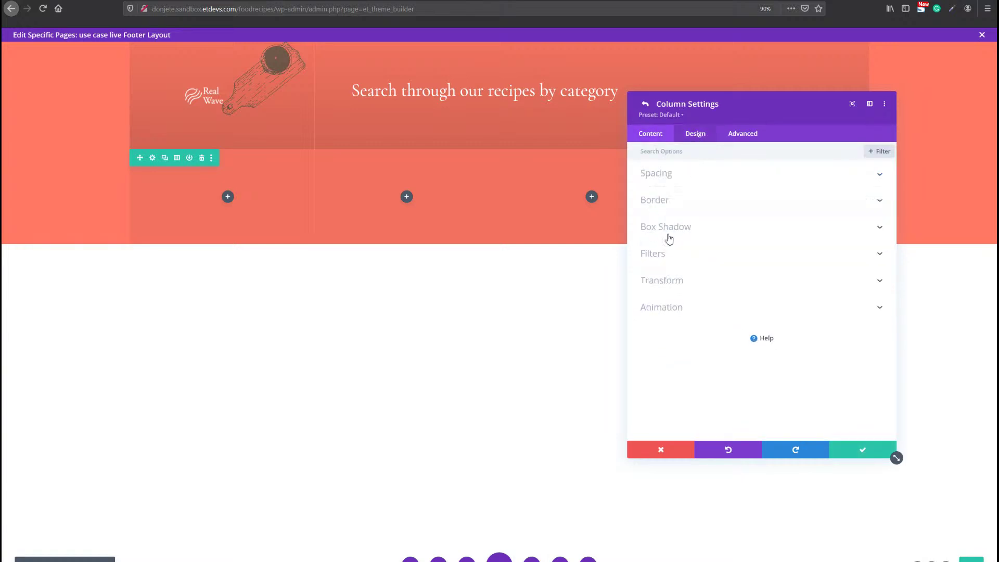
left_click(677, 214)
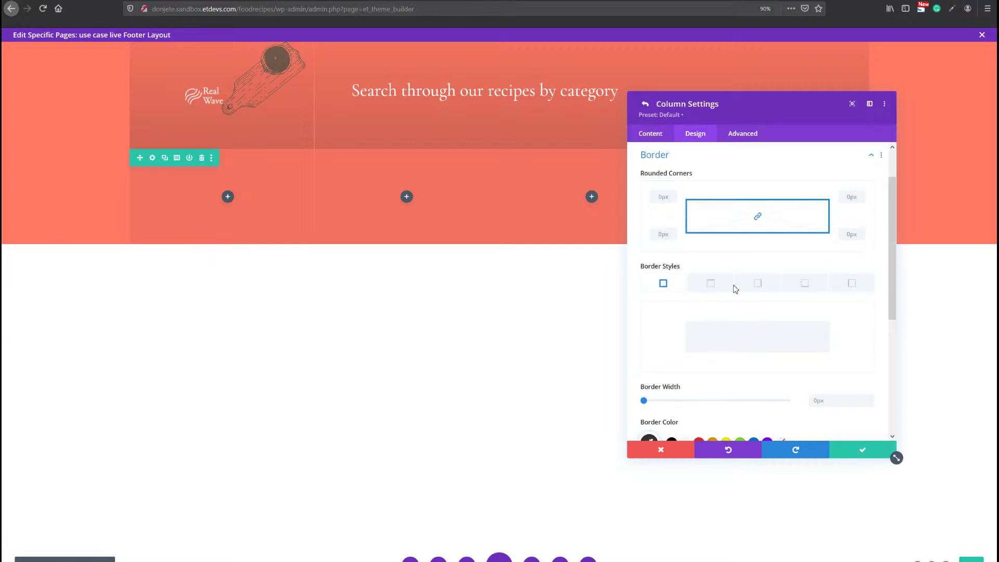
left_click(759, 284)
scroll(869, 318, "down", 3)
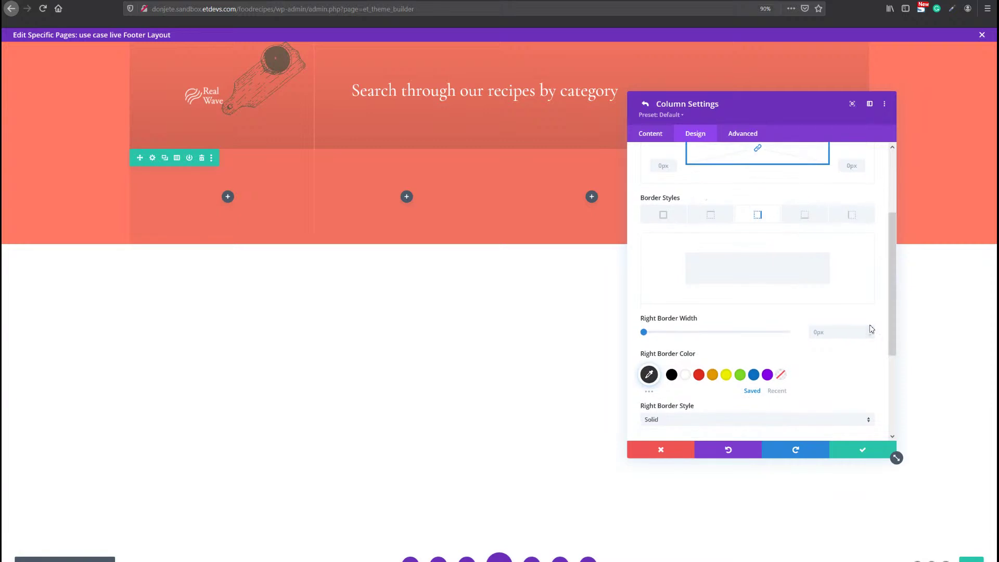
left_click(871, 331)
left_click(870, 331)
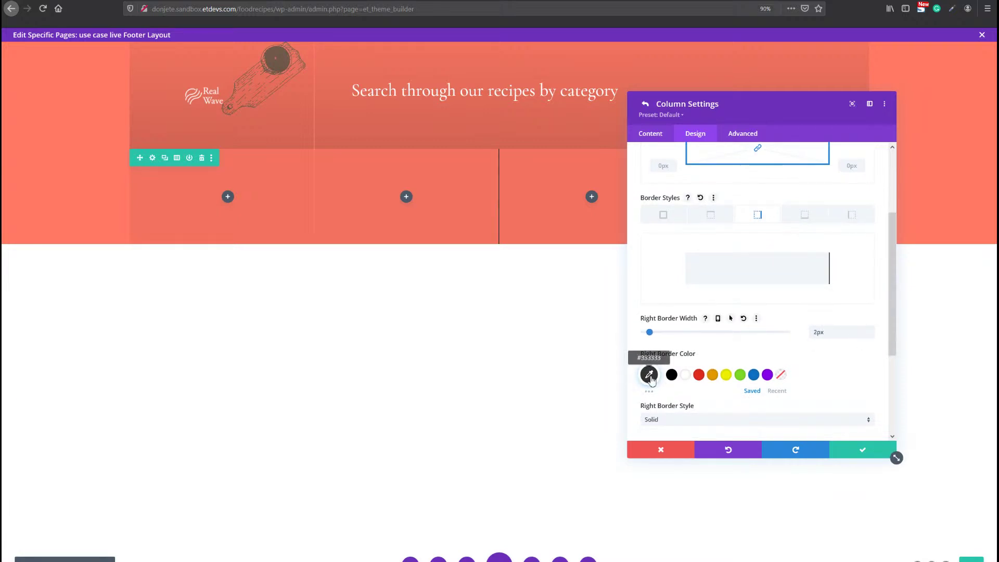
left_click(649, 374)
left_click(656, 376)
type("#ff7864")
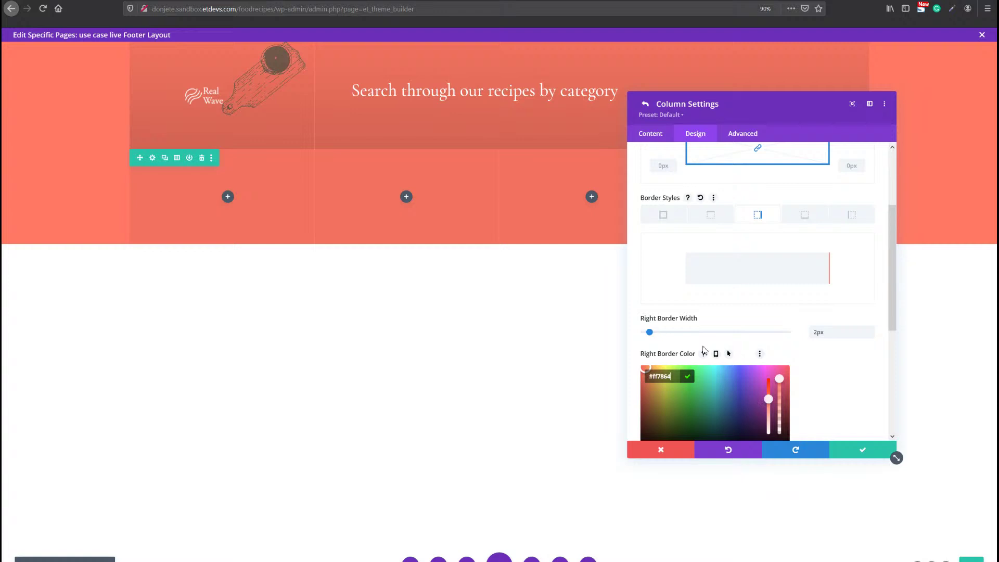
Set the second column's right border width to 0px for tablet and save the column settings.
left_click(718, 318)
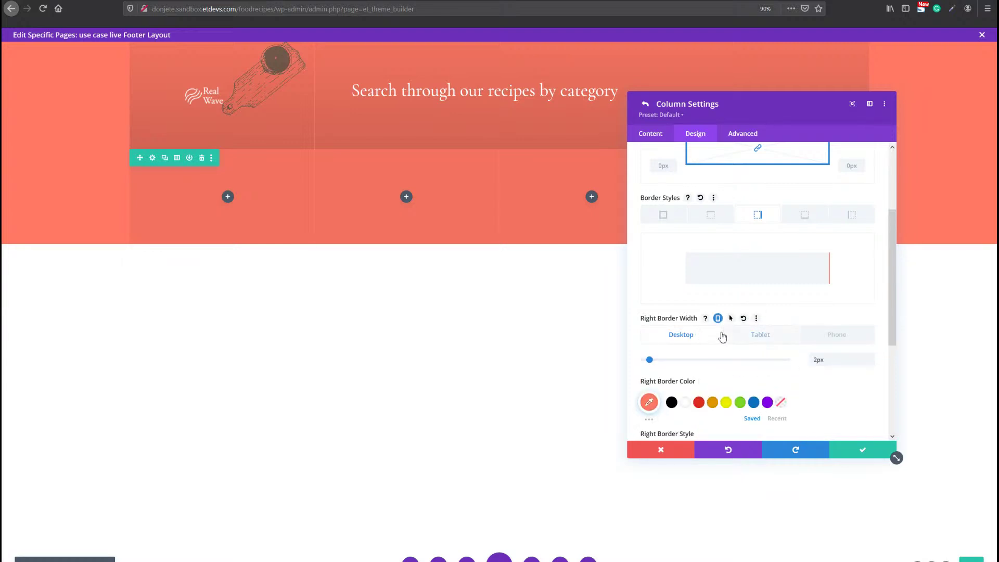
left_click(748, 336)
left_click(831, 365)
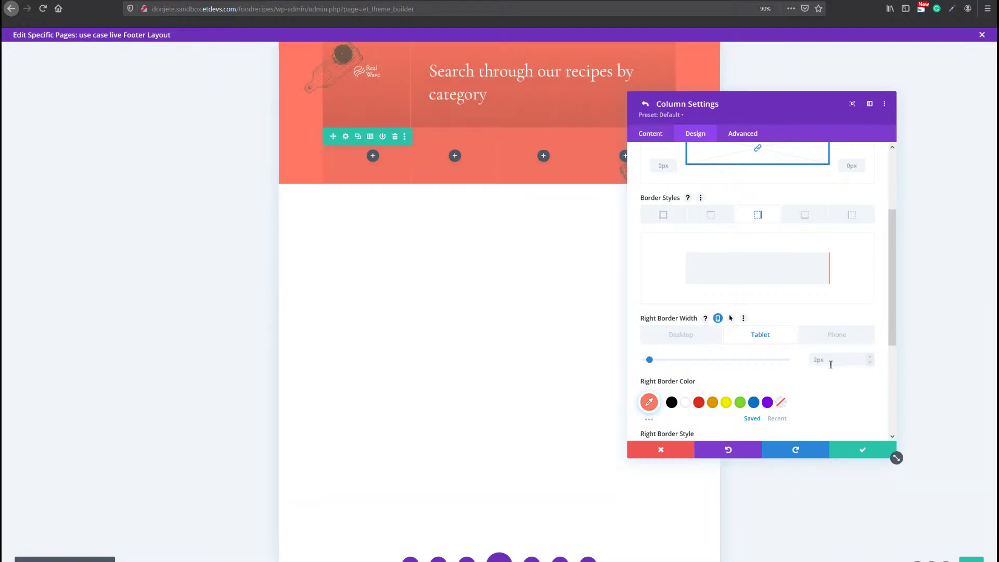
type("0")
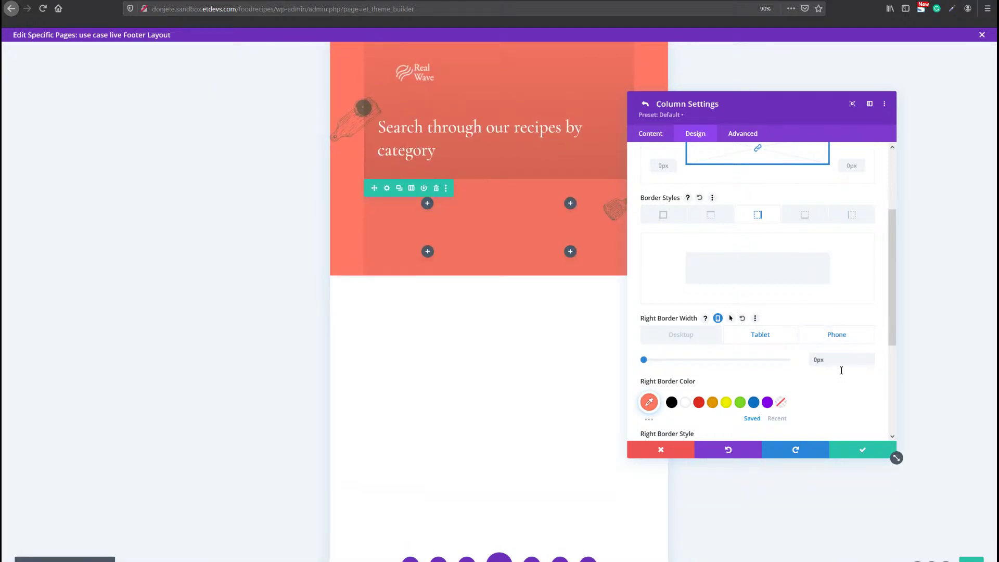
left_click(837, 335)
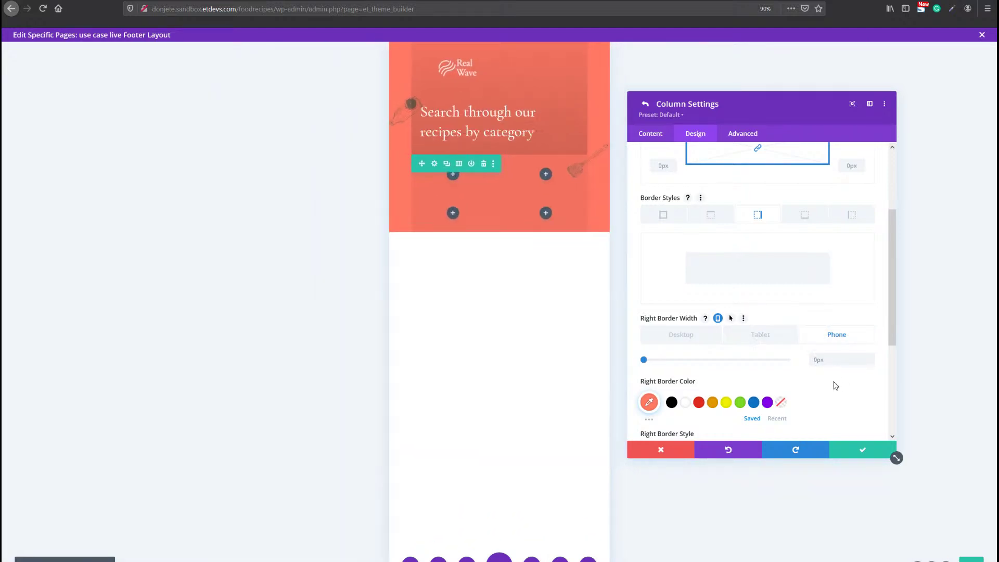
left_click(849, 456)
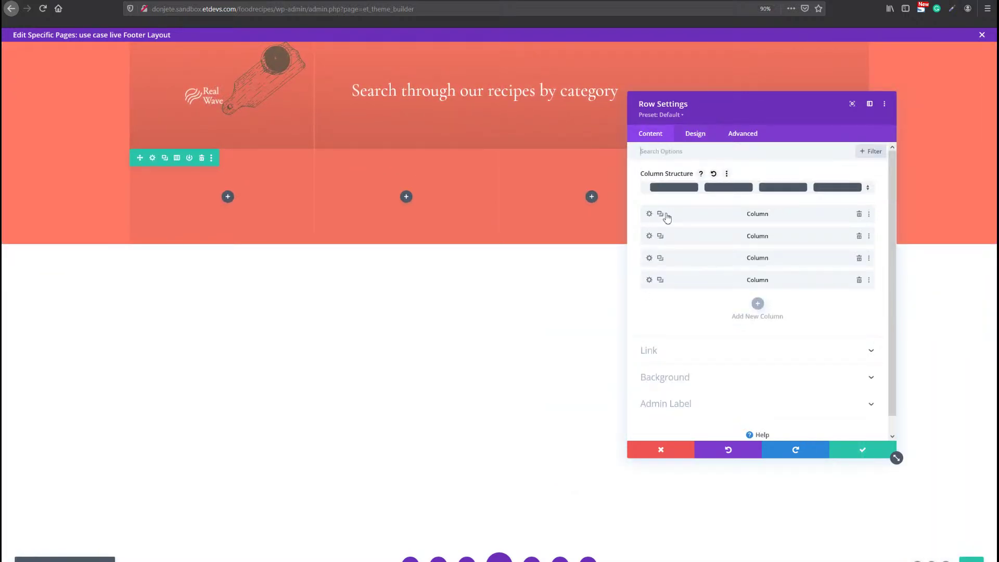
Copy the first column's item styles, paste them onto the third column, and save the row settings.
right_click(672, 214)
left_click(667, 147)
right_click(711, 258)
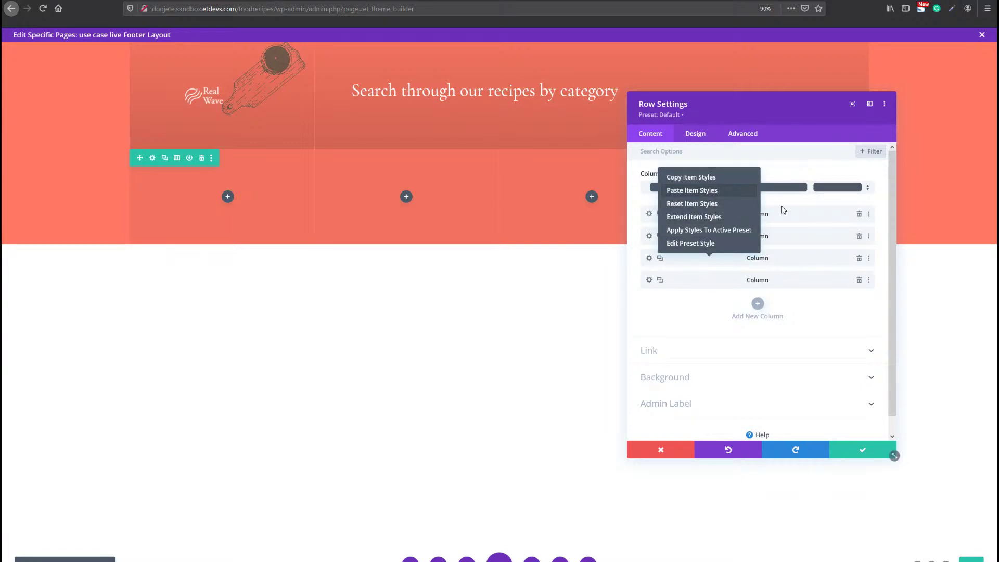
right_click(775, 214)
left_click(767, 139)
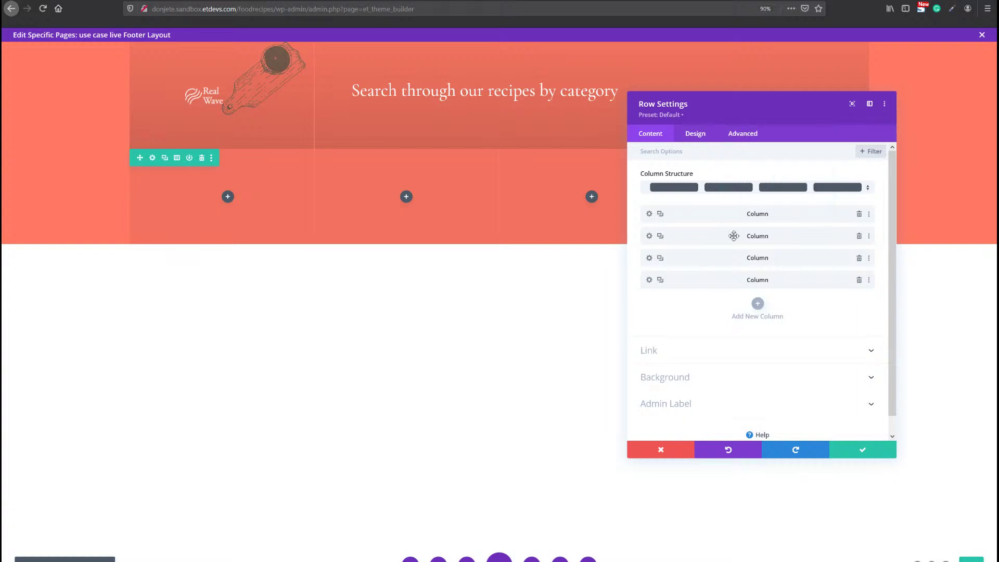
right_click(720, 259)
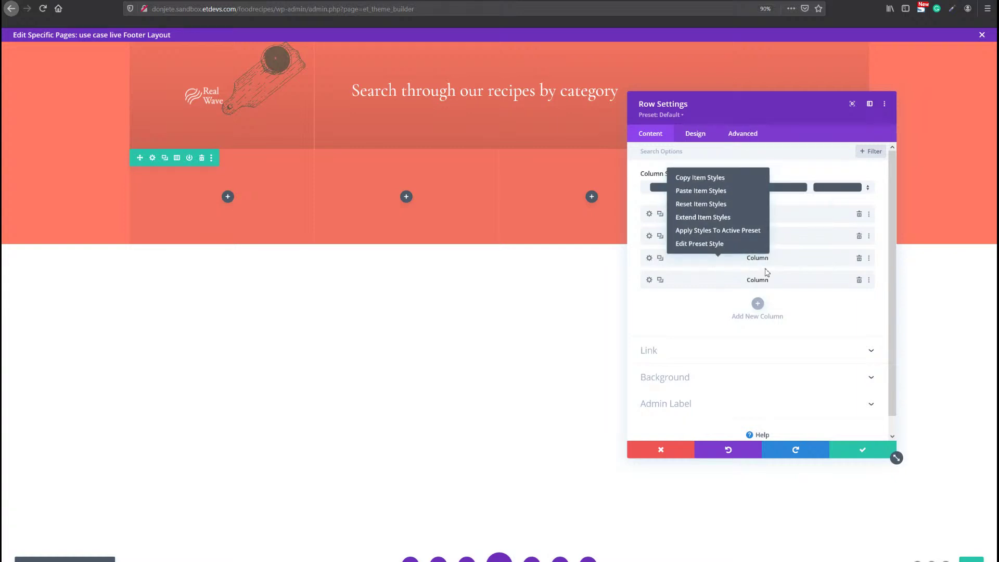
left_click(719, 196)
left_click_drag(732, 112, 835, 156)
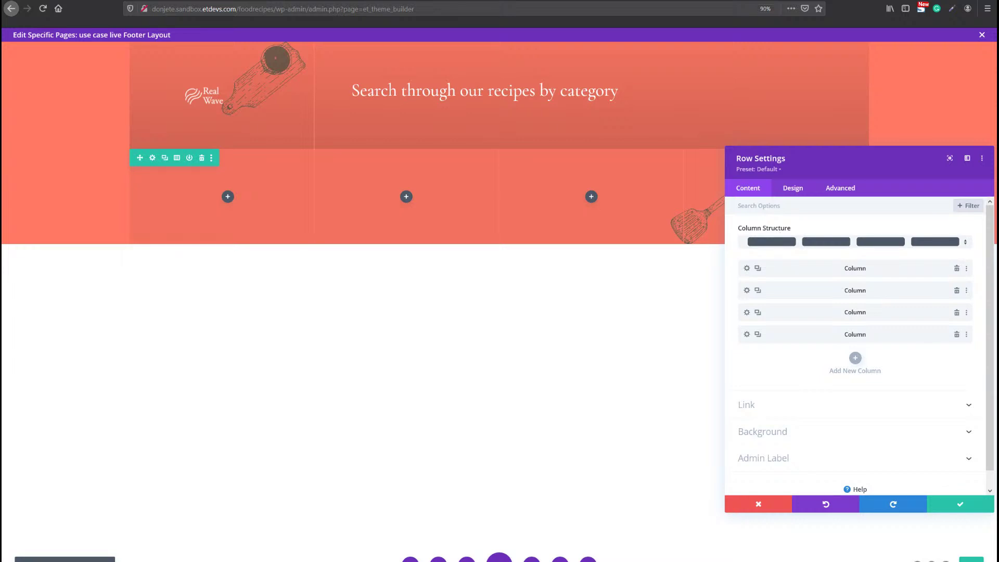
left_click(958, 504)
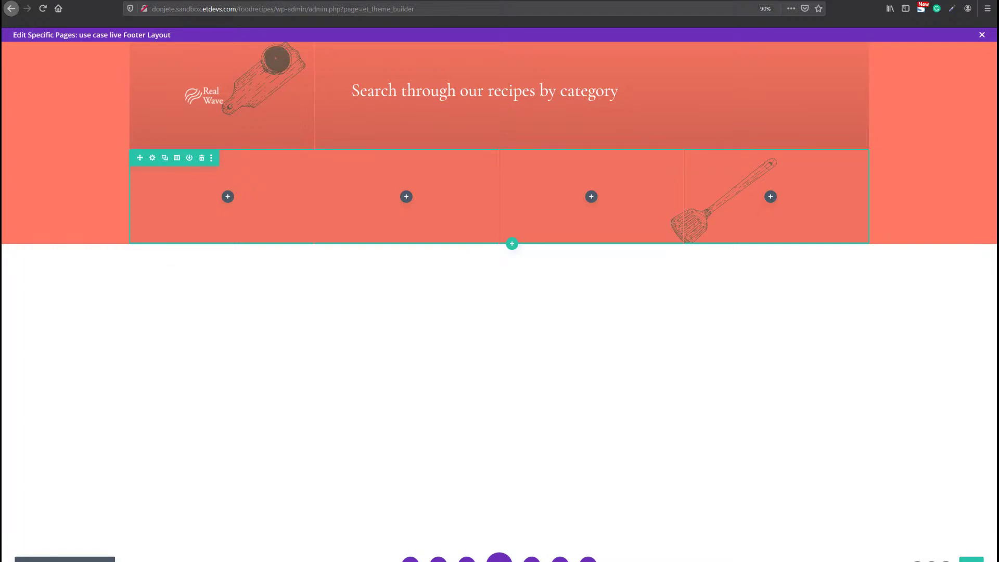
Insert a Sidebar module in the row's first column and set its widget area to Footer Area #1.
left_click(228, 197)
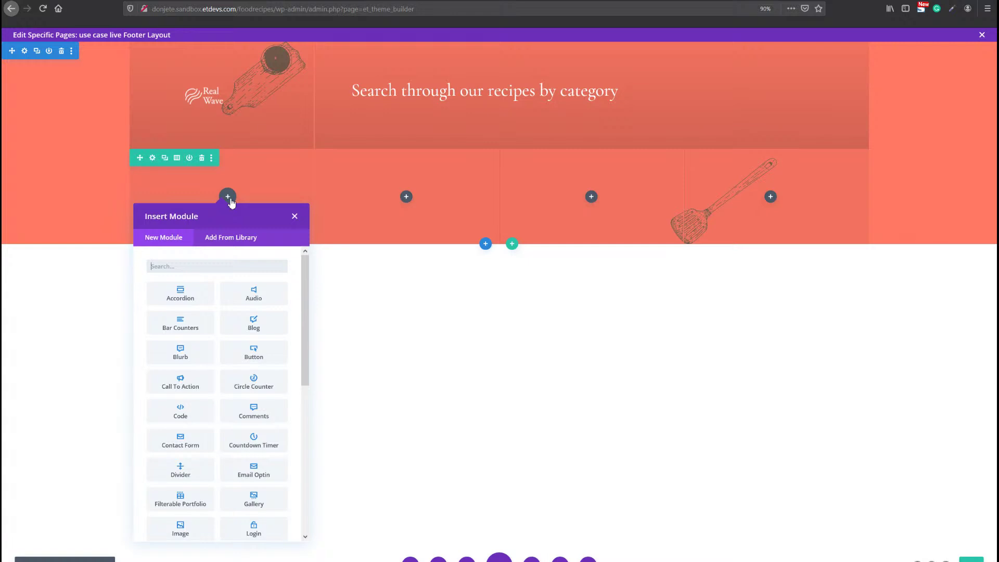
type("sideb")
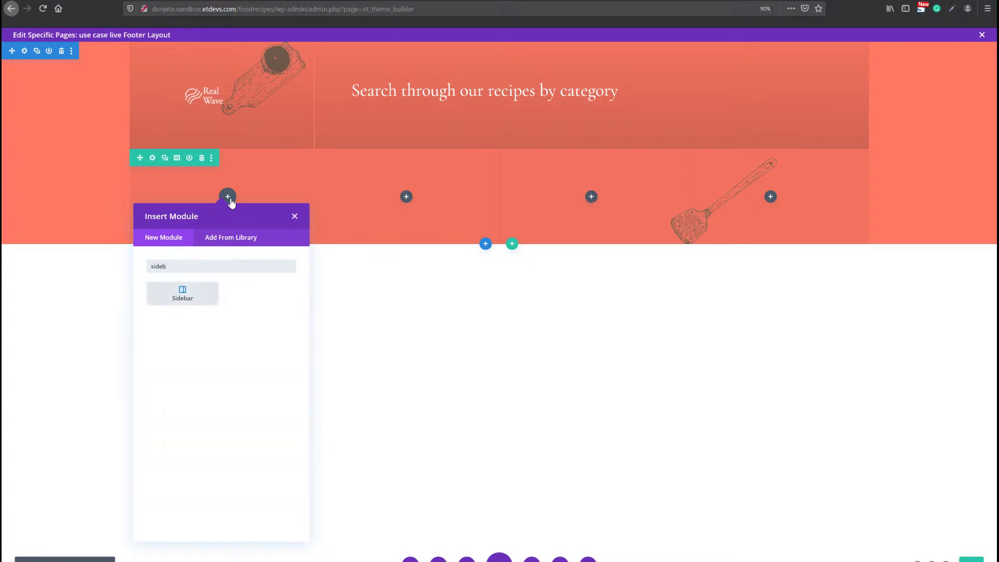
key("Return")
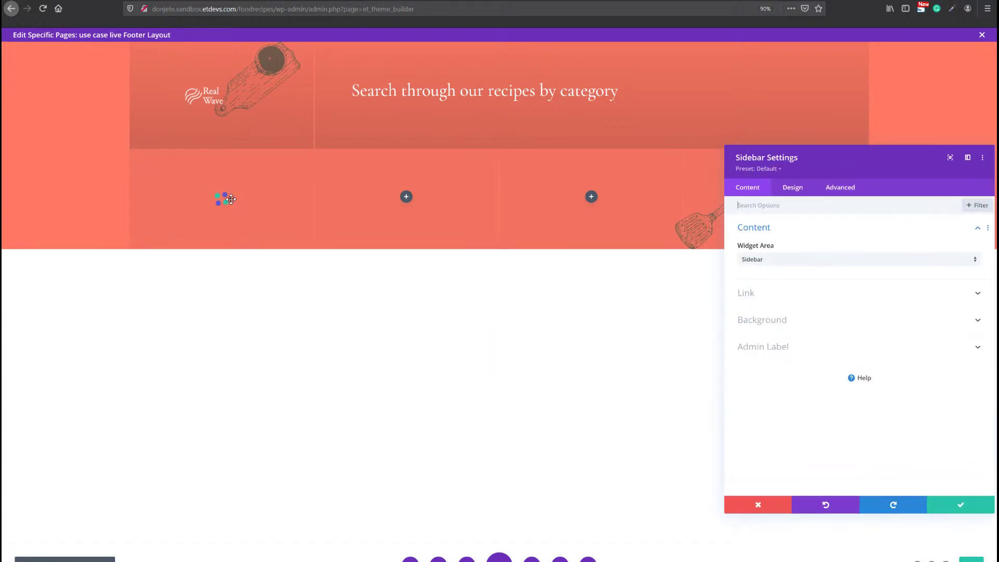
left_click_drag(826, 158, 403, 109)
left_click(423, 214)
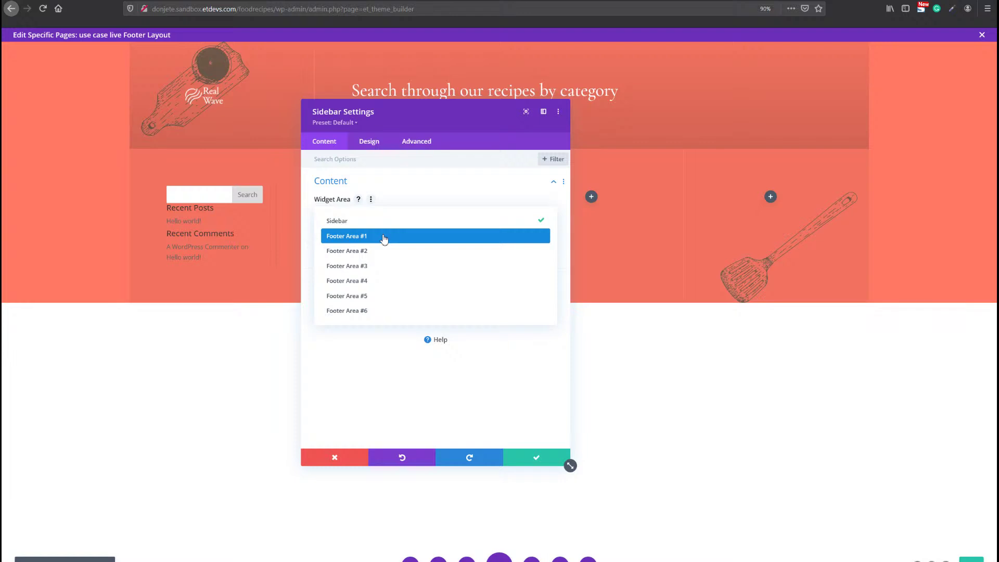
left_click(384, 239)
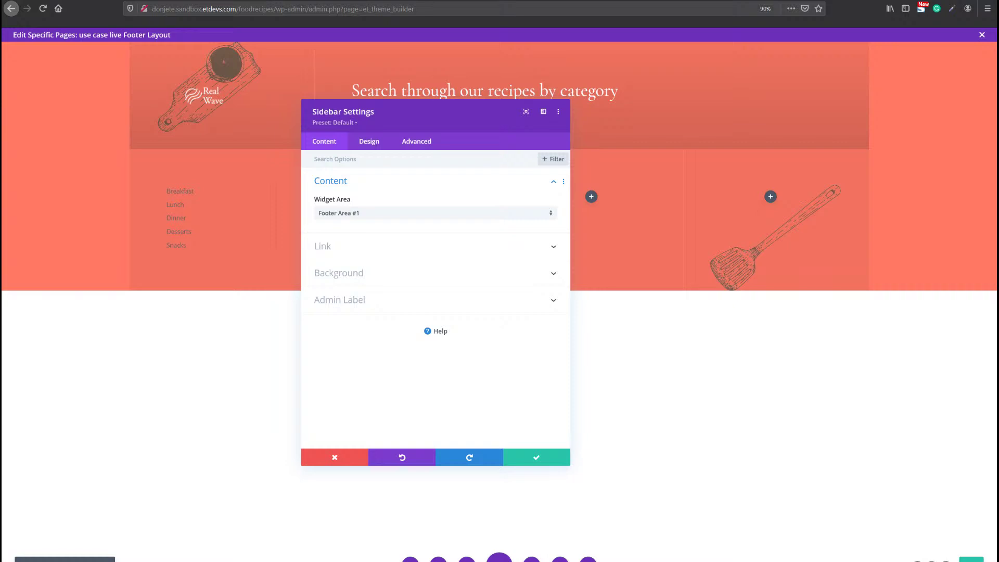
Turn off the border separator in the Sidebar module's layout design options.
left_click(369, 142)
left_click(358, 189)
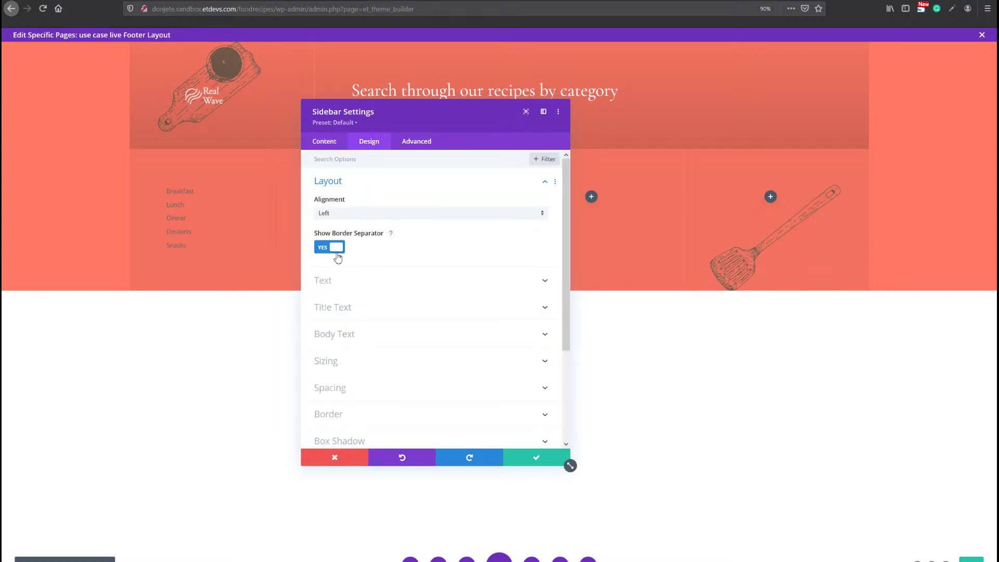
left_click(336, 255)
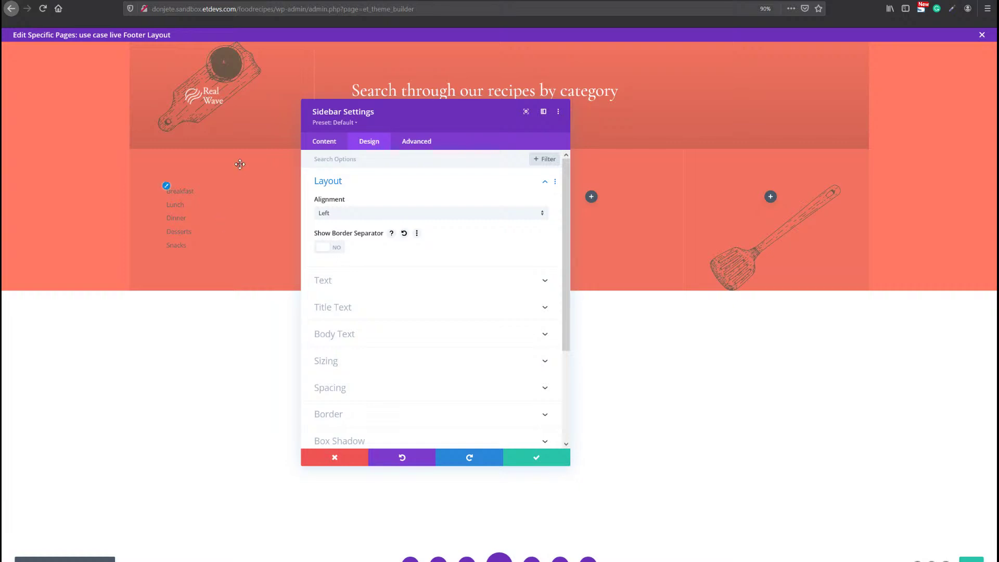
Style the first column's Sidebar body text with the Montserrat font, Medium weight, white color and a 13px text size.
left_click_drag(385, 120, 427, 130)
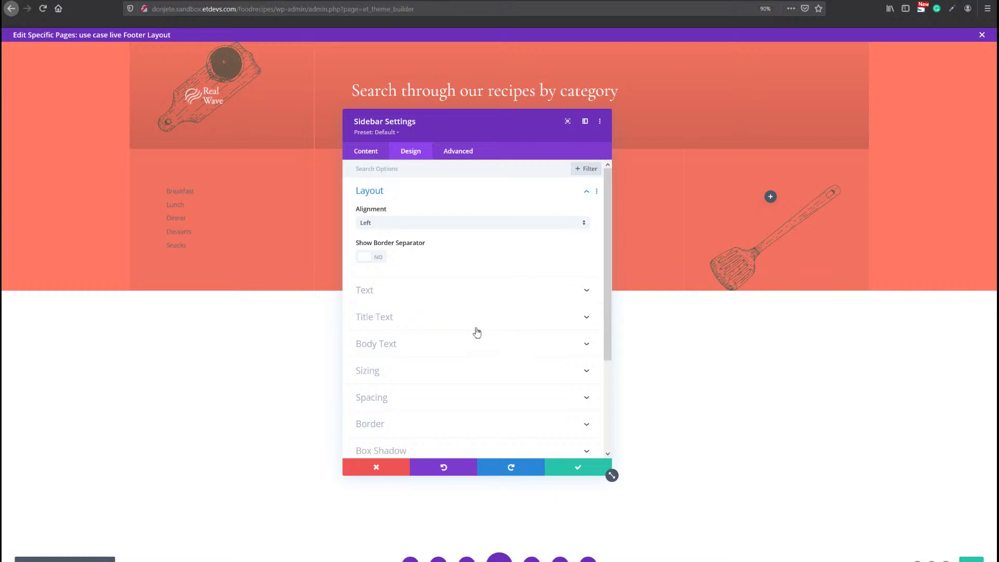
left_click(447, 346)
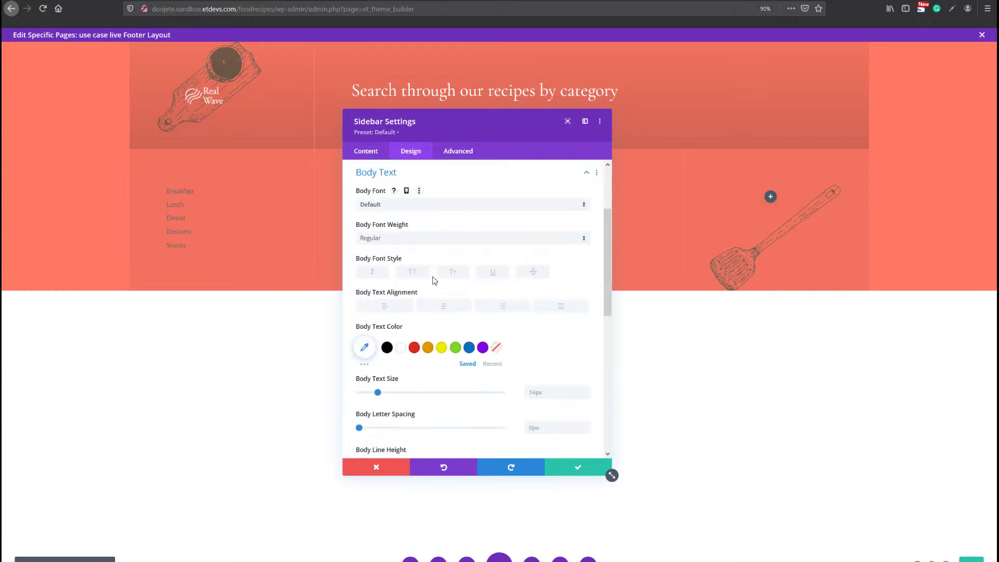
left_click(419, 206)
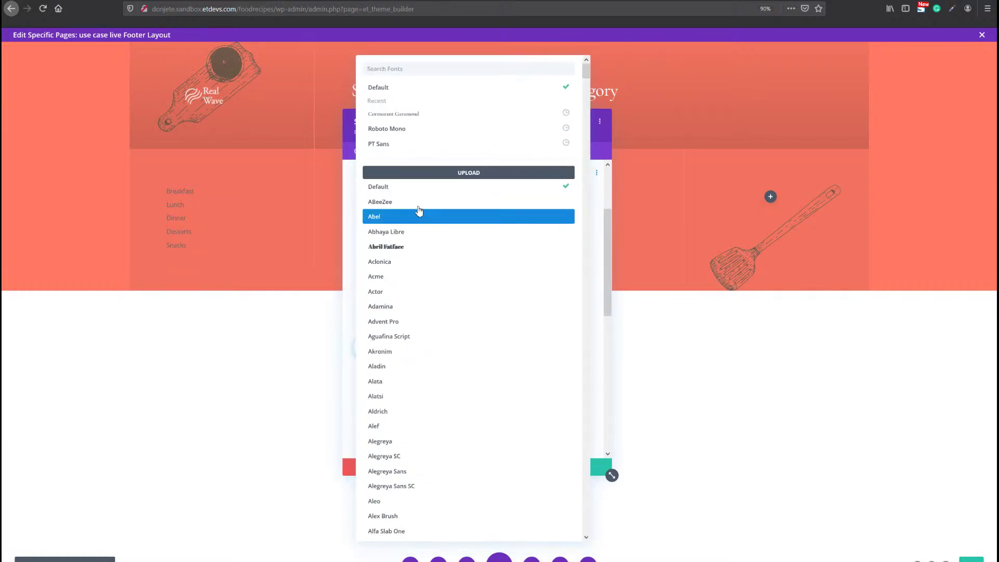
type("montserrat")
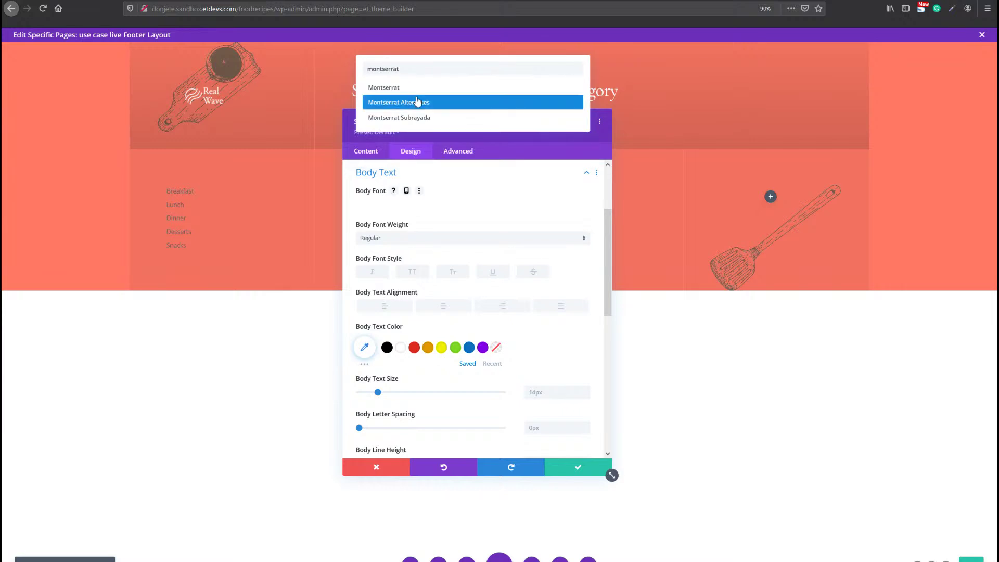
left_click(418, 97)
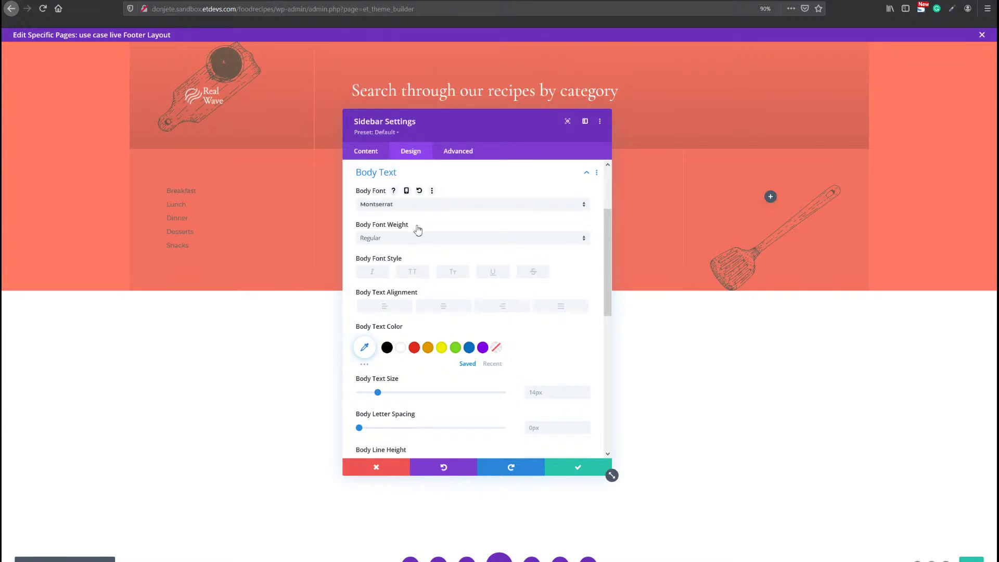
left_click(418, 242)
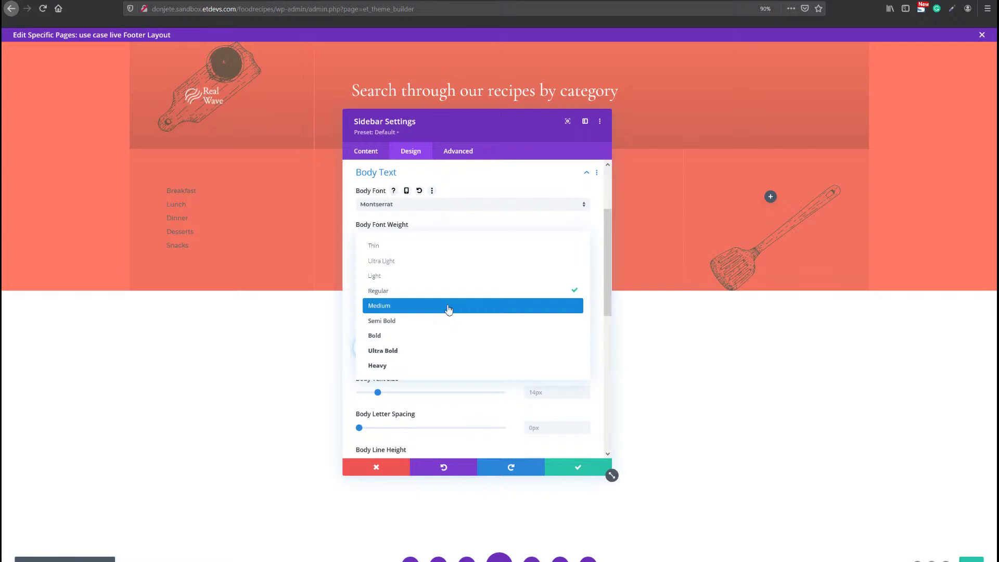
left_click(449, 310)
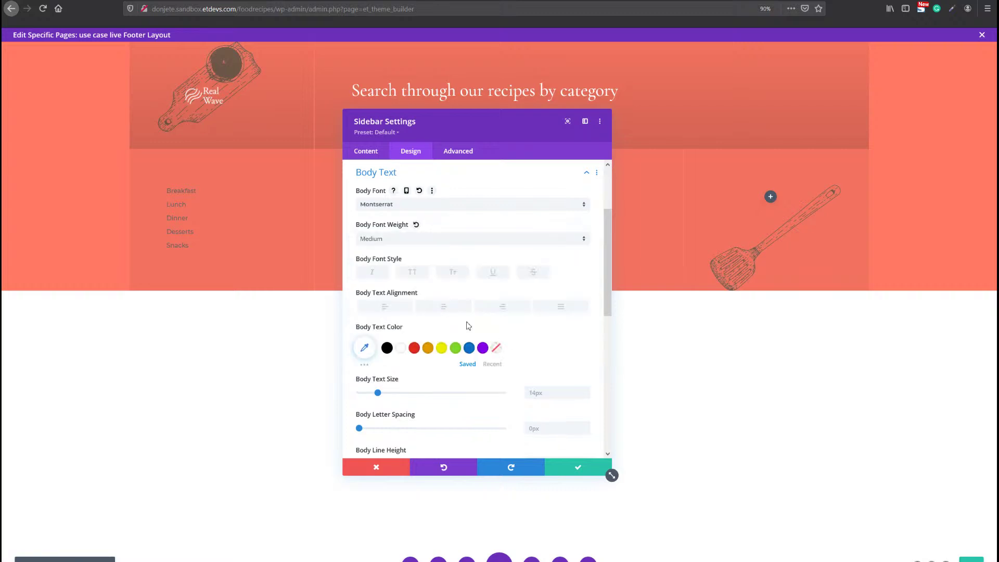
left_click(401, 348)
left_click(586, 396)
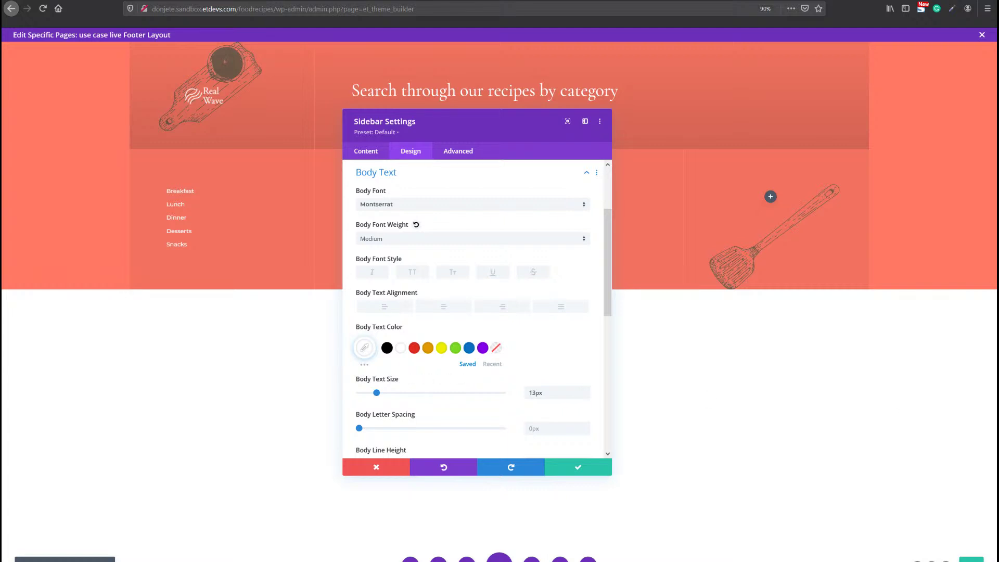
Set the Sidebar module's top and bottom padding to 5% and save the module settings.
scroll(469, 378, "down", 3)
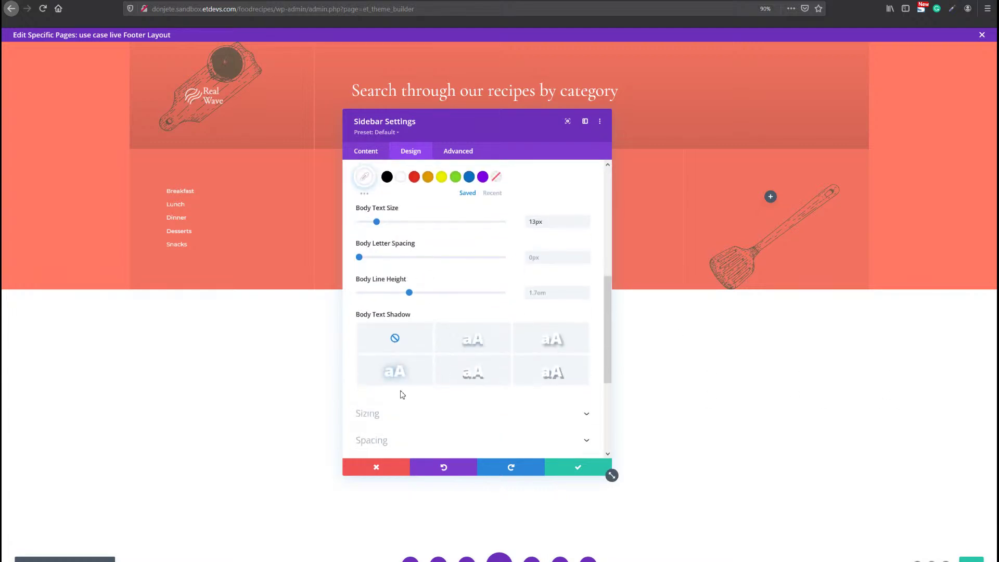
left_click(399, 439)
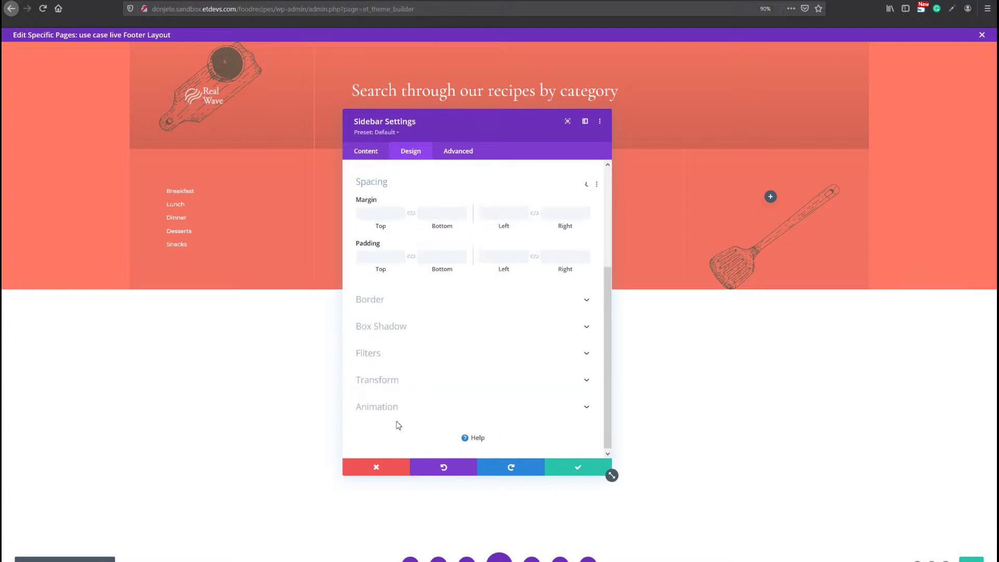
left_click(376, 252)
type("5%")
left_click(412, 256)
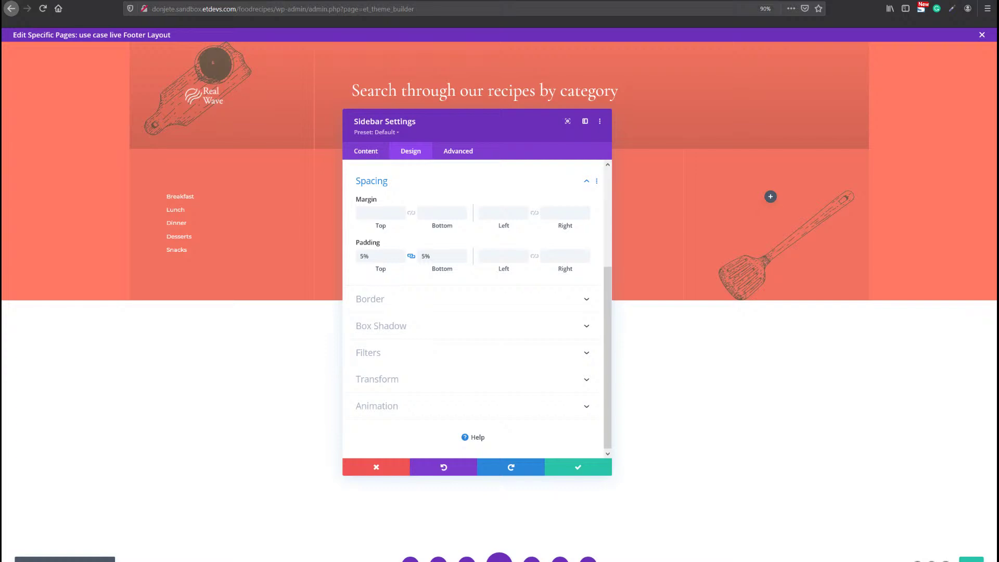
left_click(568, 469)
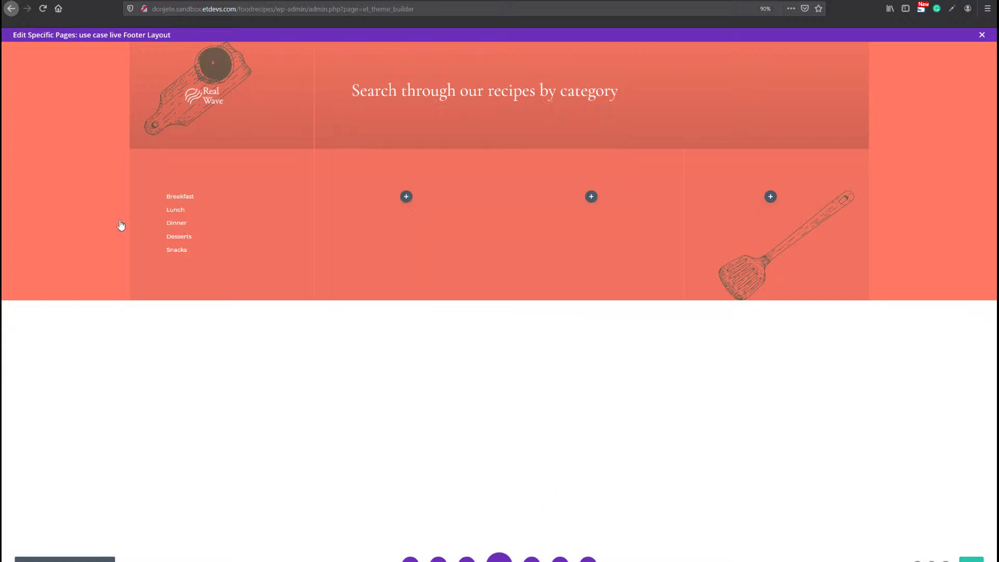
Duplicate the first column's Sidebar module and place copies in the second and third columns.
left_click(218, 208)
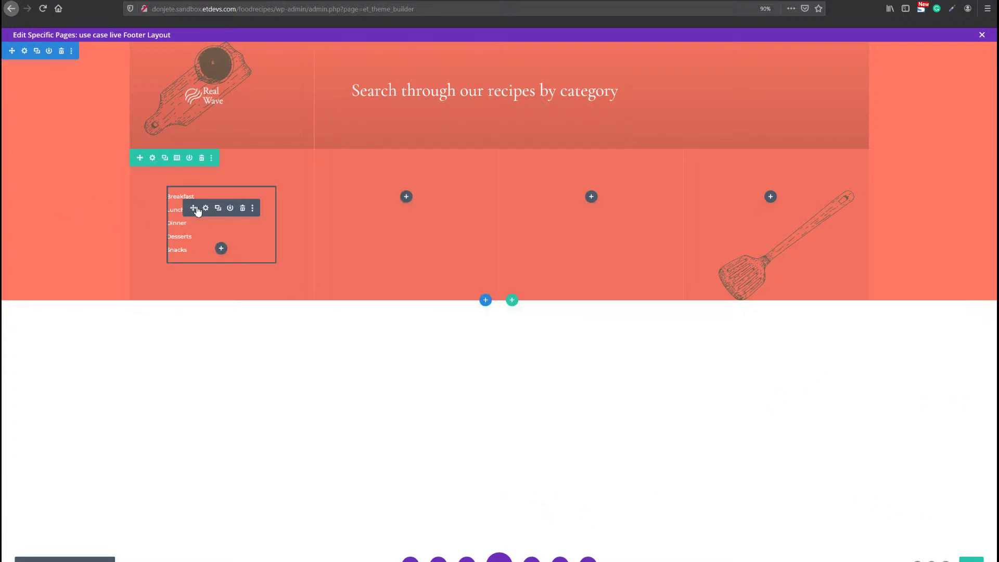
left_click_drag(195, 208, 583, 198)
left_click(404, 208)
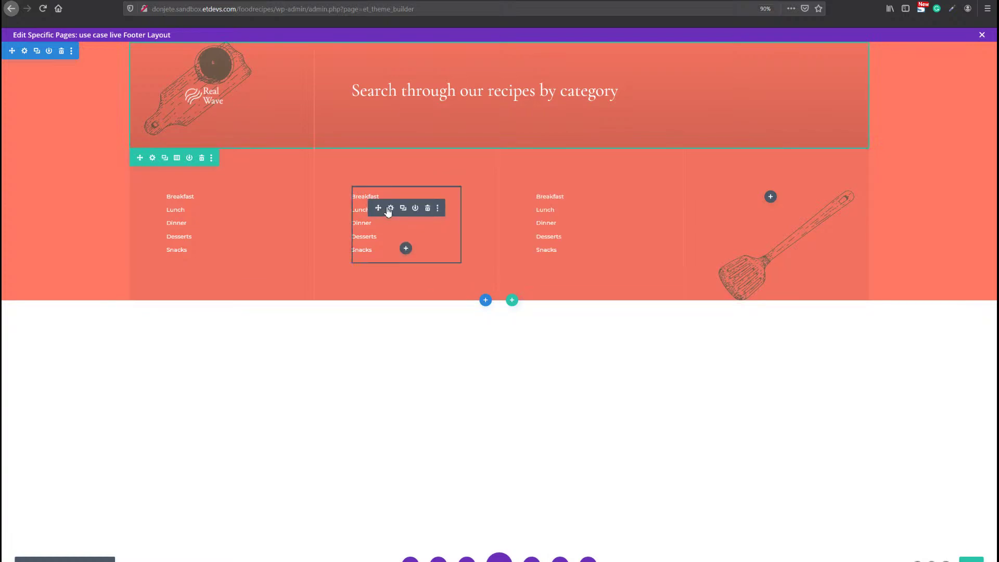
Change the second column's Sidebar widget area to Footer Area #2 and save the module.
left_click(391, 208)
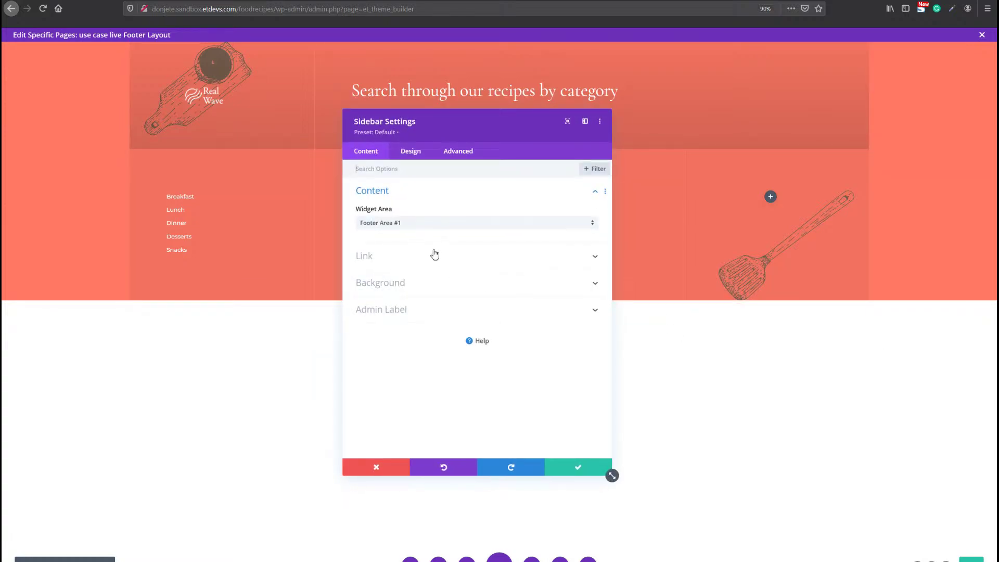
left_click(435, 225)
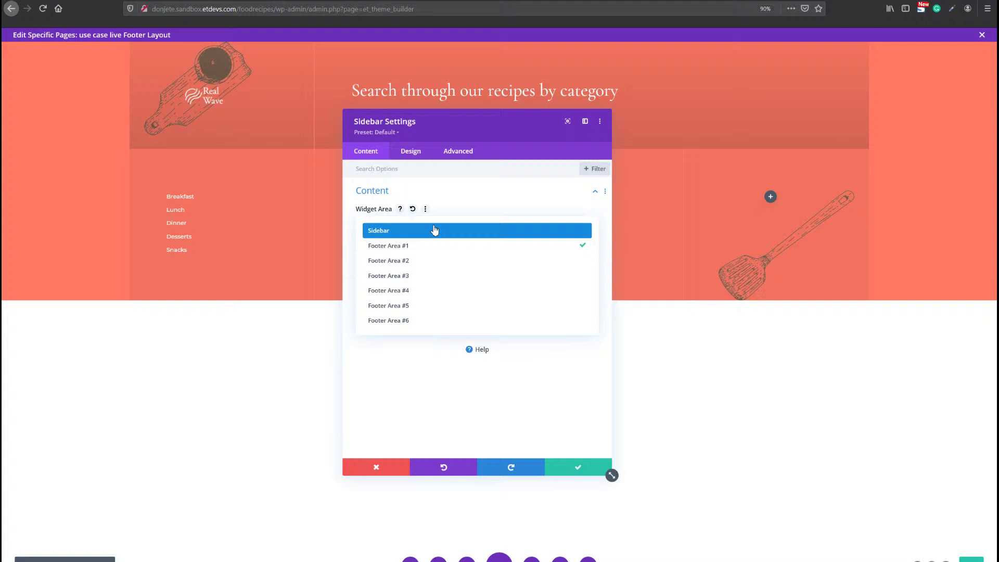
left_click(416, 264)
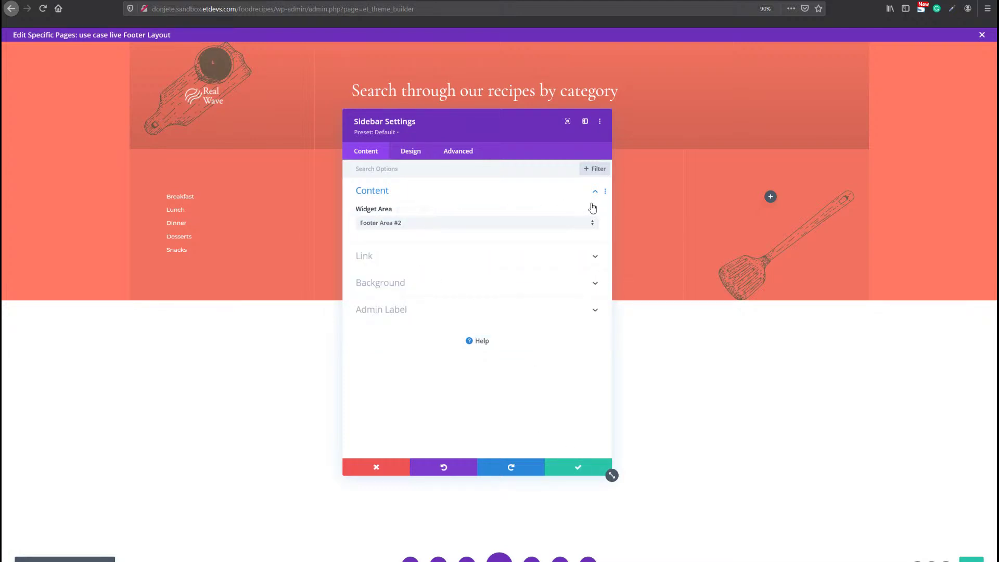
left_click(577, 467)
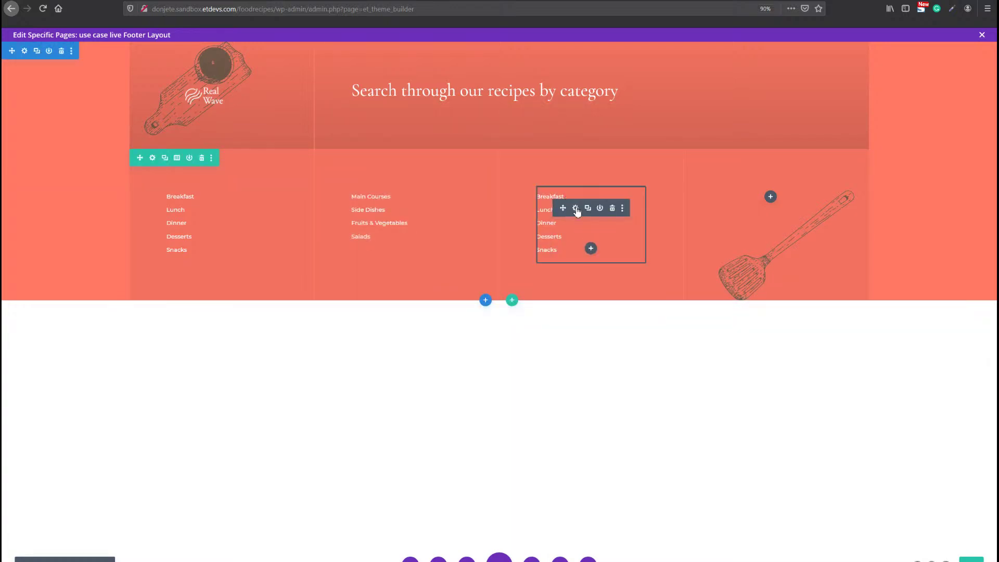
Change the third column's Sidebar widget area to Footer Area #3 and save the module.
left_click(577, 209)
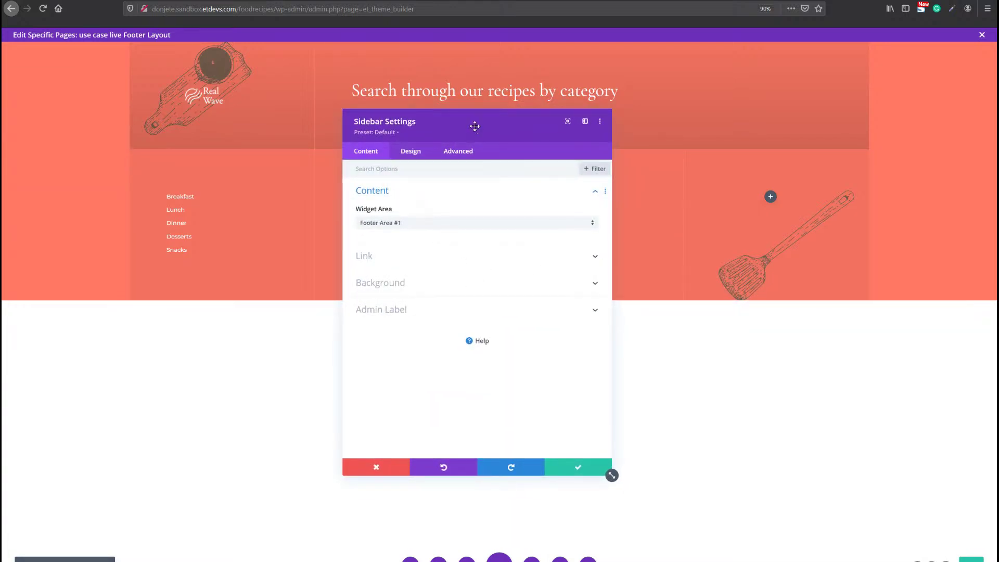
left_click_drag(551, 122, 741, 116)
left_click(672, 212)
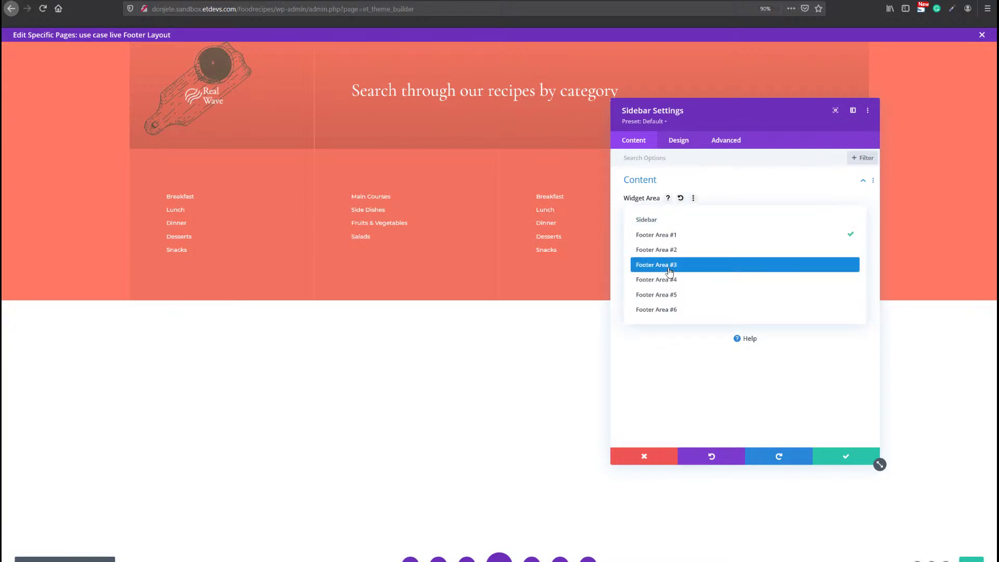
left_click(670, 270)
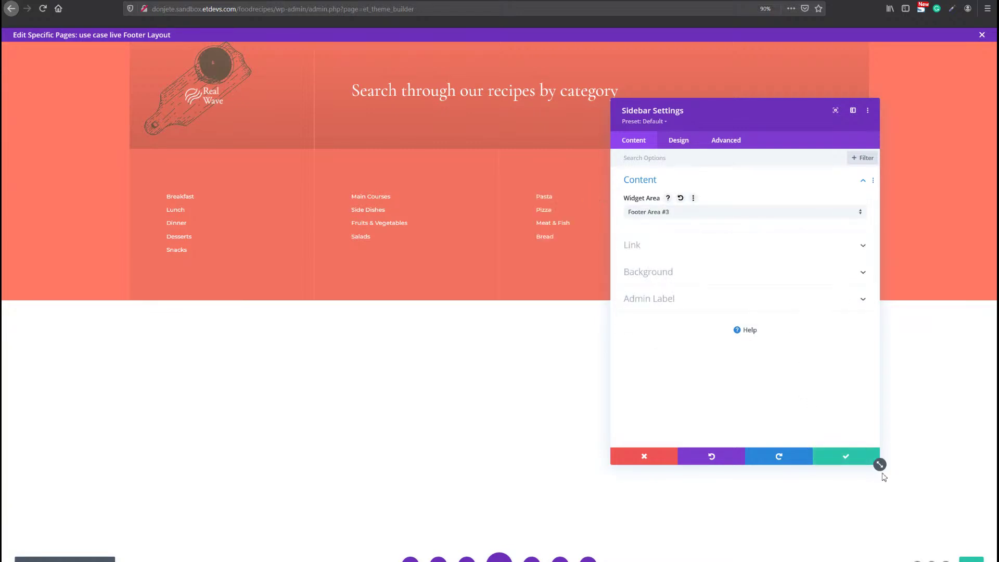
left_click(847, 458)
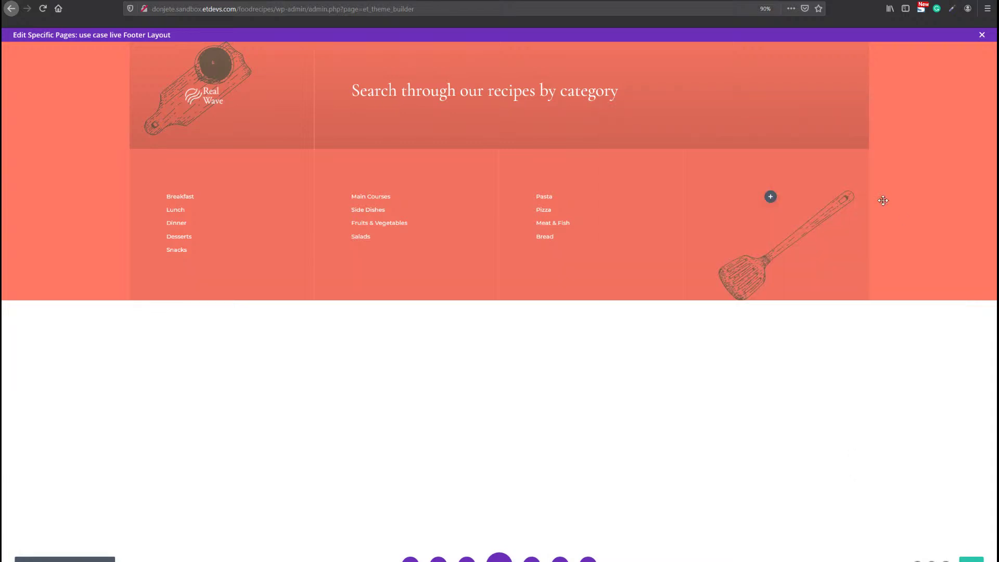
Insert a new Sidebar module in the fourth column and set its widget area to Footer Area #4.
left_click(771, 198)
type("side")
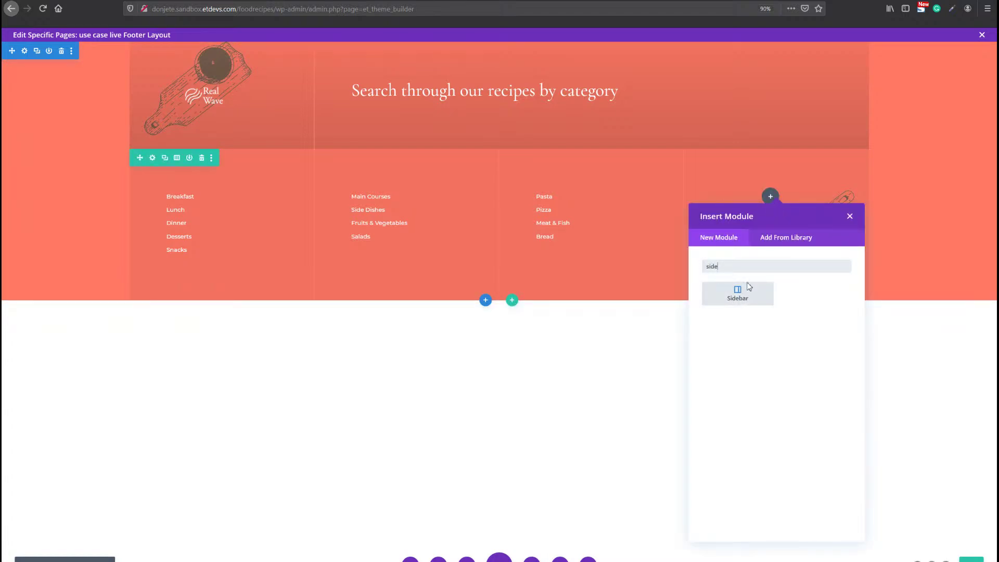
left_click(741, 302)
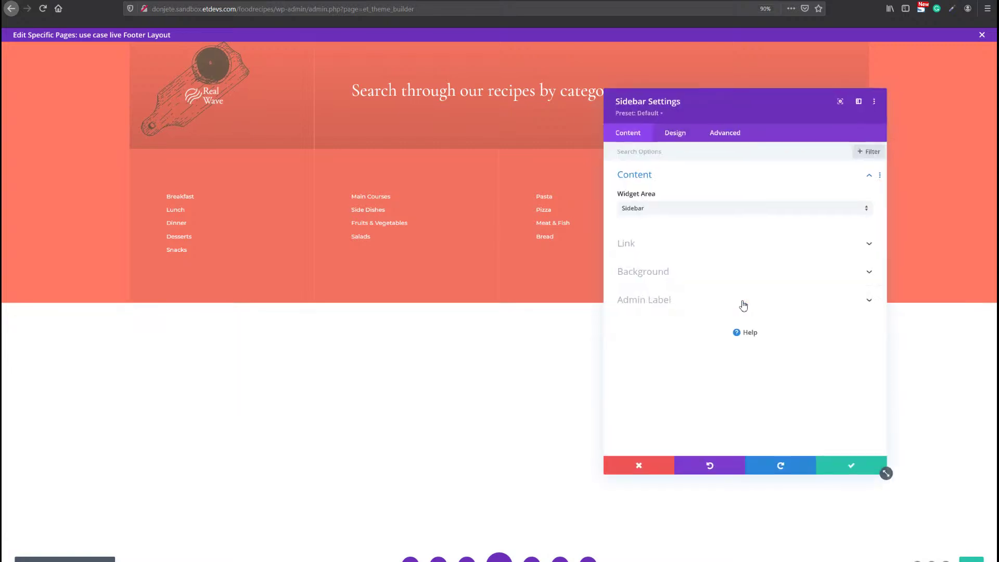
left_click(726, 218)
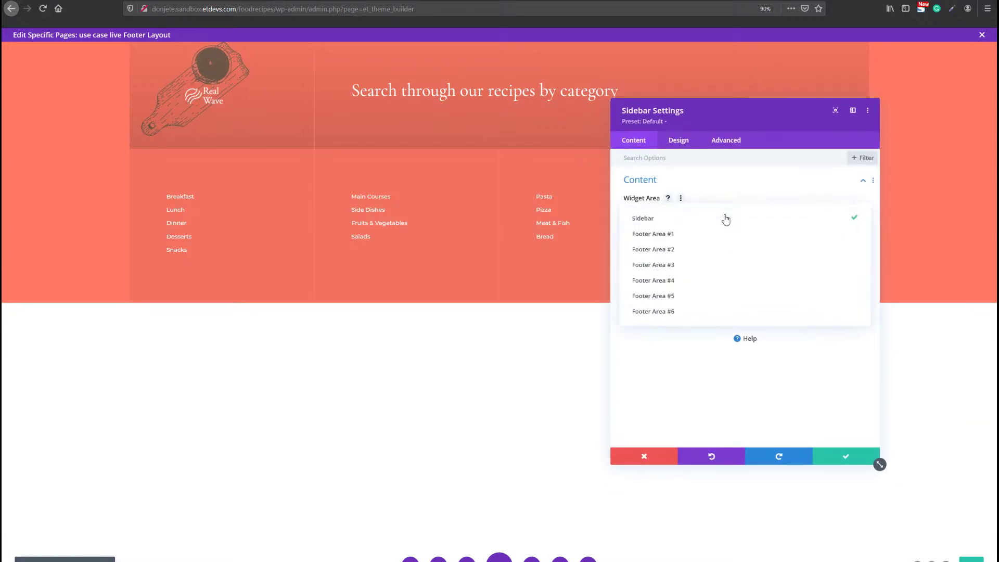
left_click(700, 281)
Style the fourth column's Sidebar title text with the Cormorant Garamond font, white color and a 30px text size.
left_click_drag(717, 114, 561, 86)
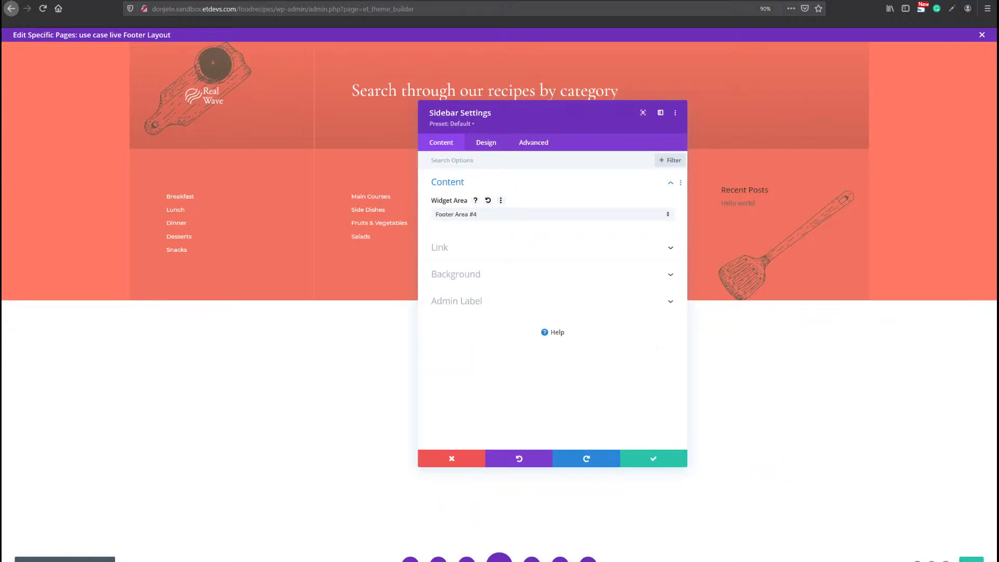
left_click(487, 142)
left_click(471, 237)
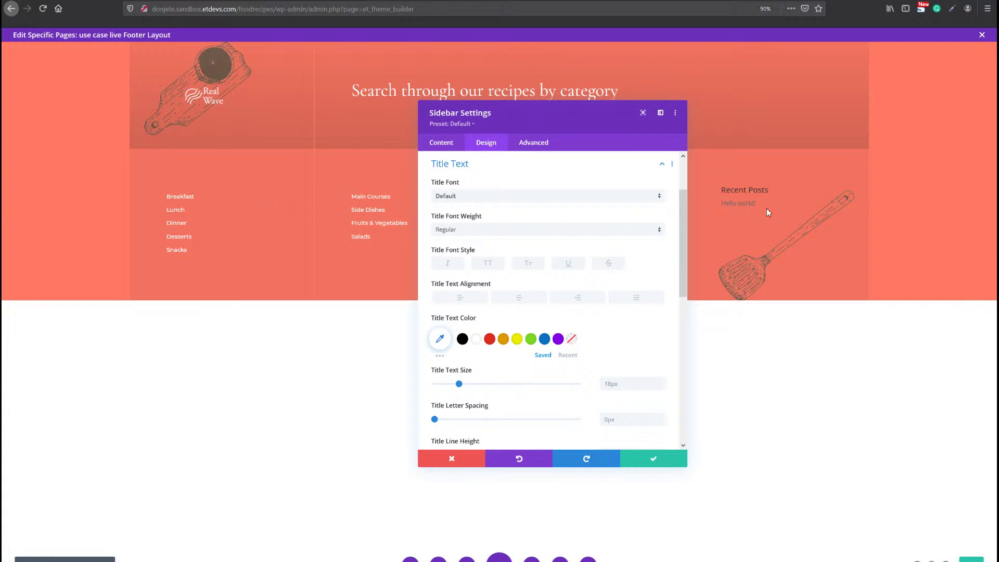
left_click(487, 203)
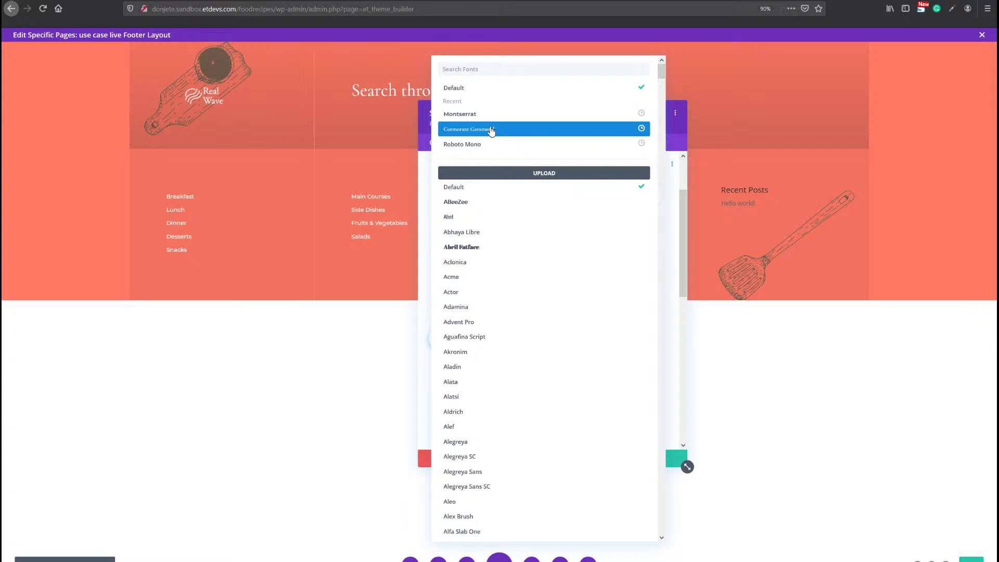
left_click(491, 130)
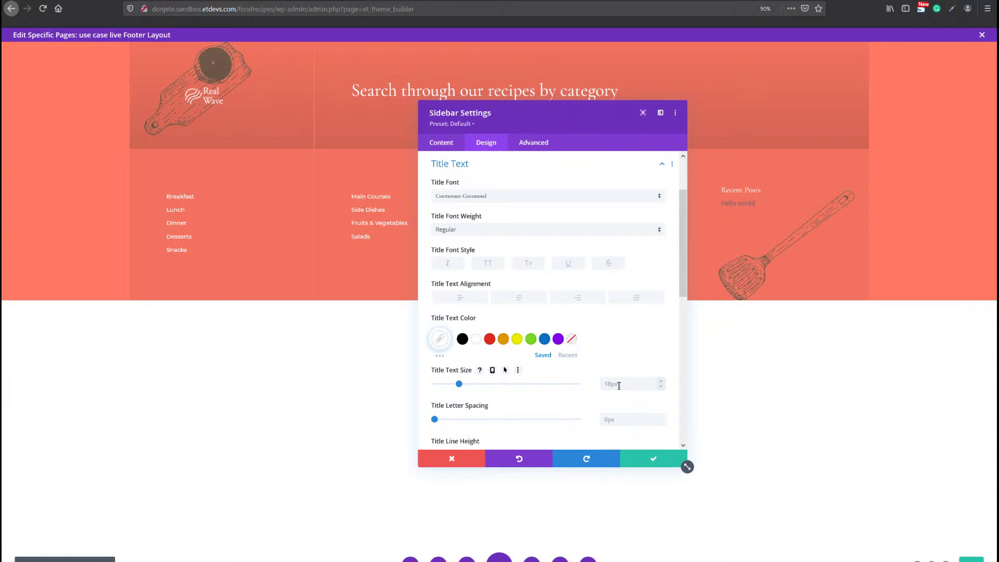
left_click(641, 385)
type("30")
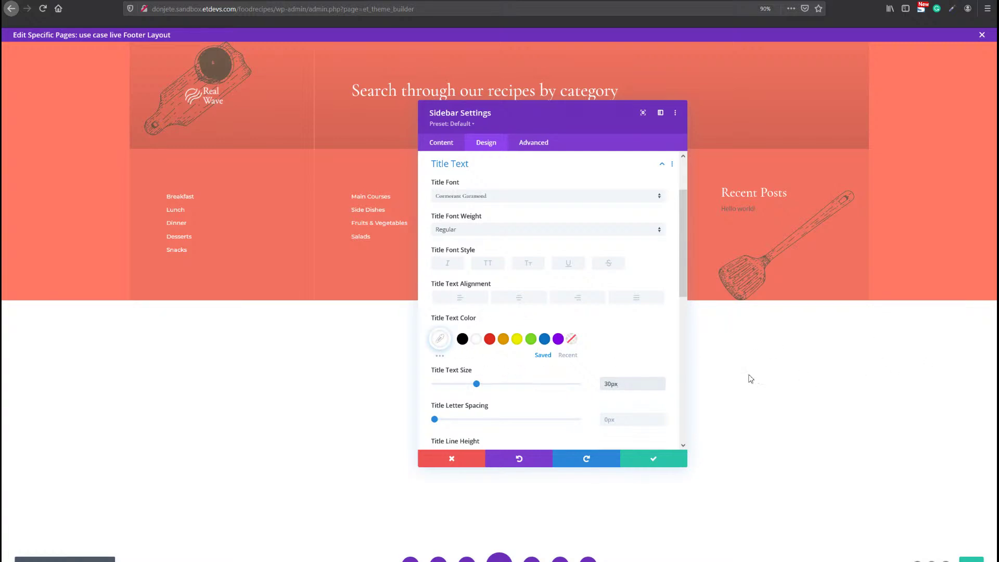
Set the fourth column's Sidebar body text to the Montserrat font with Medium weight.
scroll(552, 339, "down", 3)
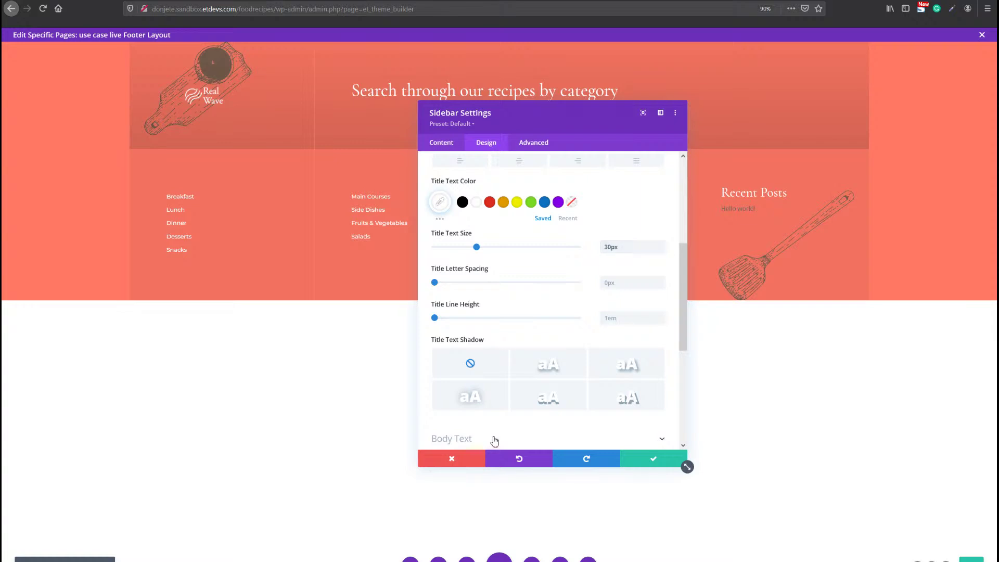
left_click(495, 439)
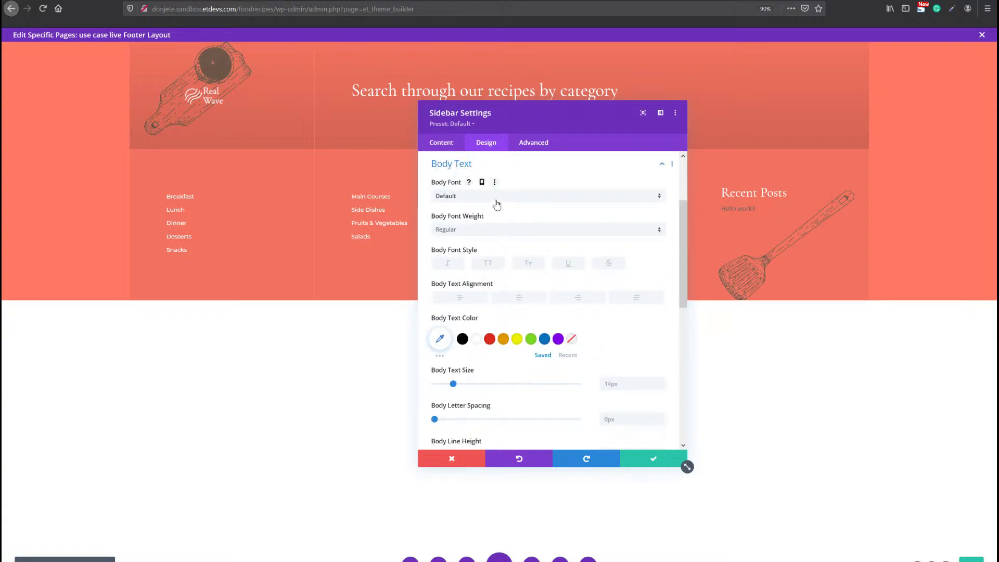
left_click(496, 200)
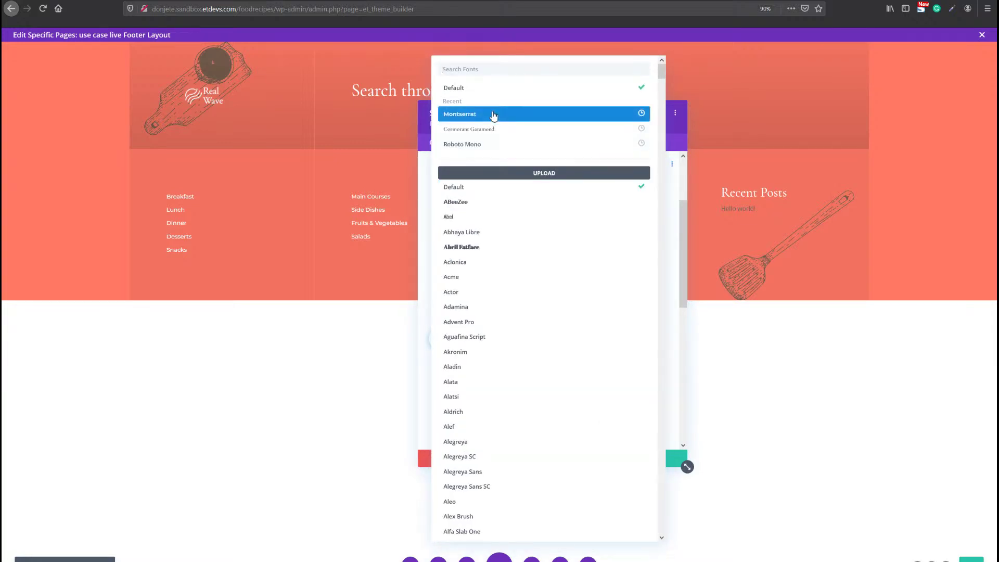
left_click(493, 115)
left_click(500, 235)
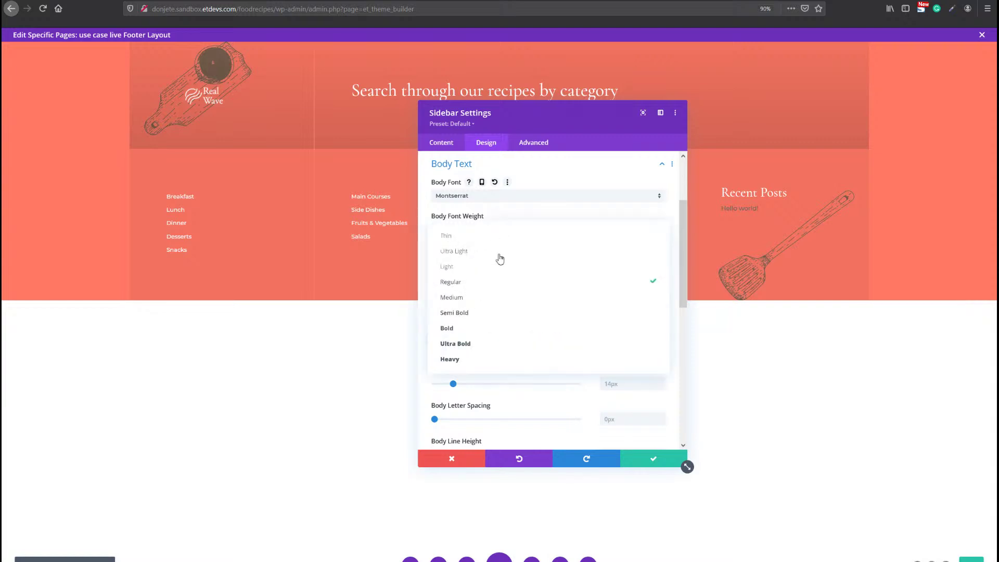
left_click(484, 298)
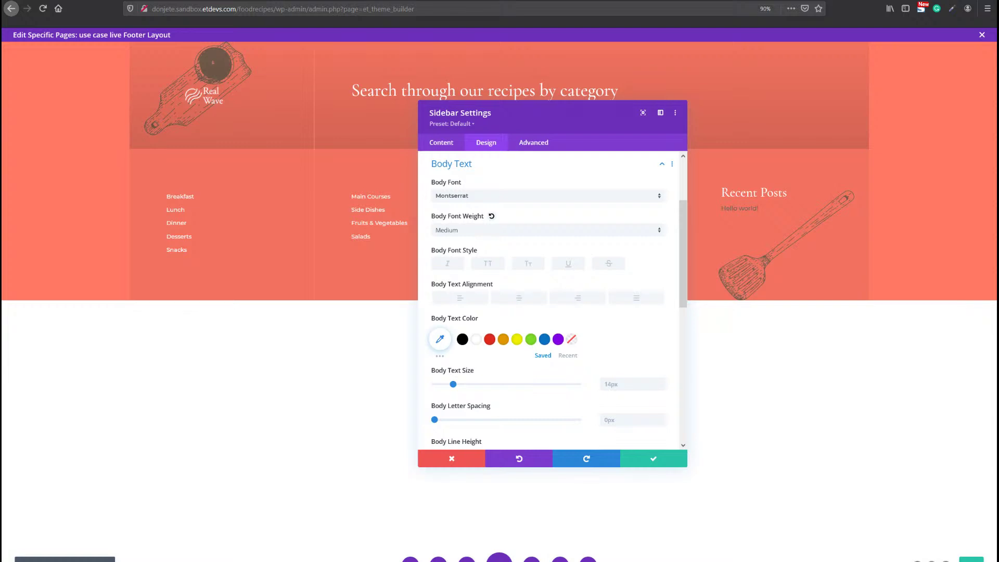
Set the fourth column's Sidebar body text color to #dddddd and its top and bottom padding to 5%, saving the module.
left_click(440, 340)
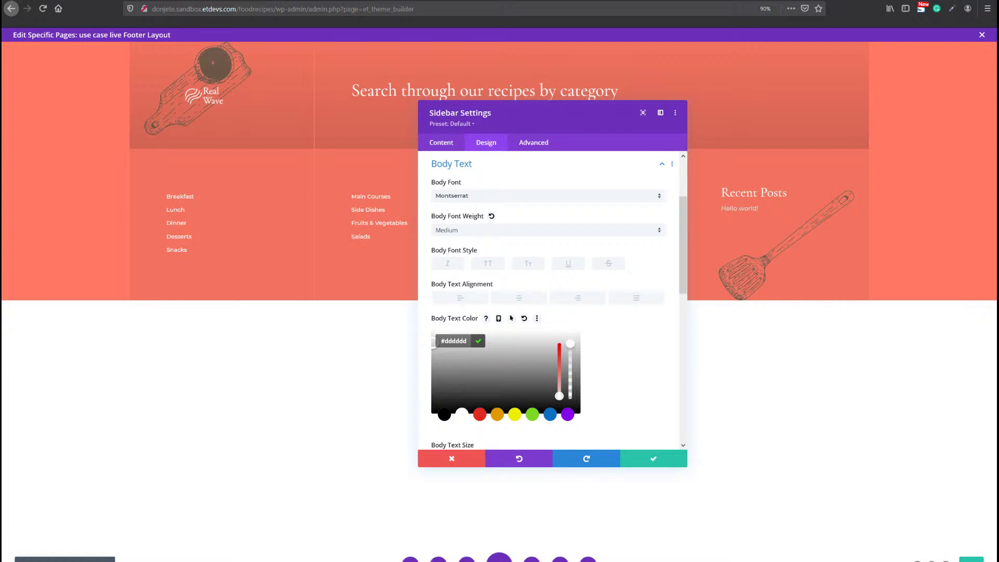
scroll(497, 356, "down", 4)
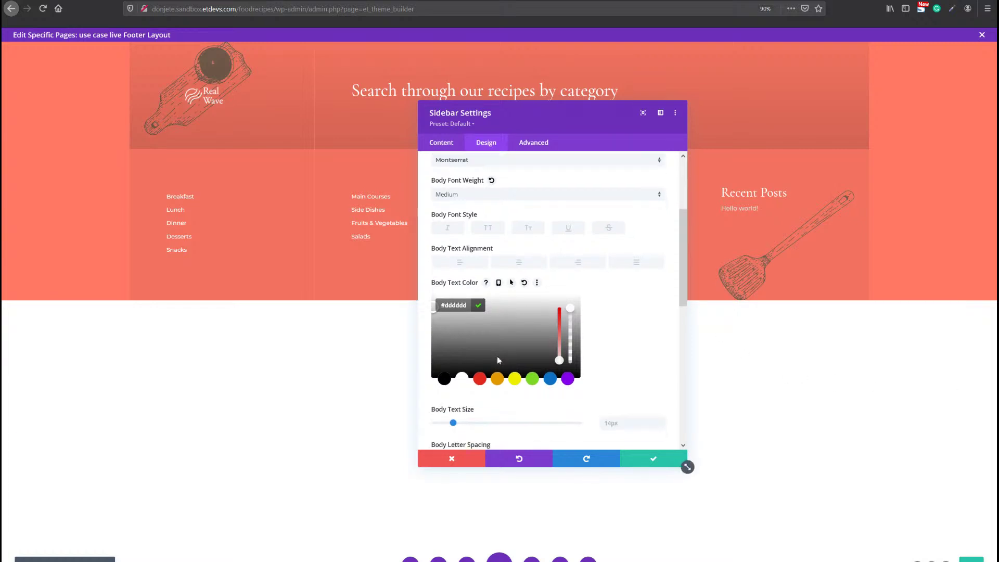
scroll(475, 365, "down", 10)
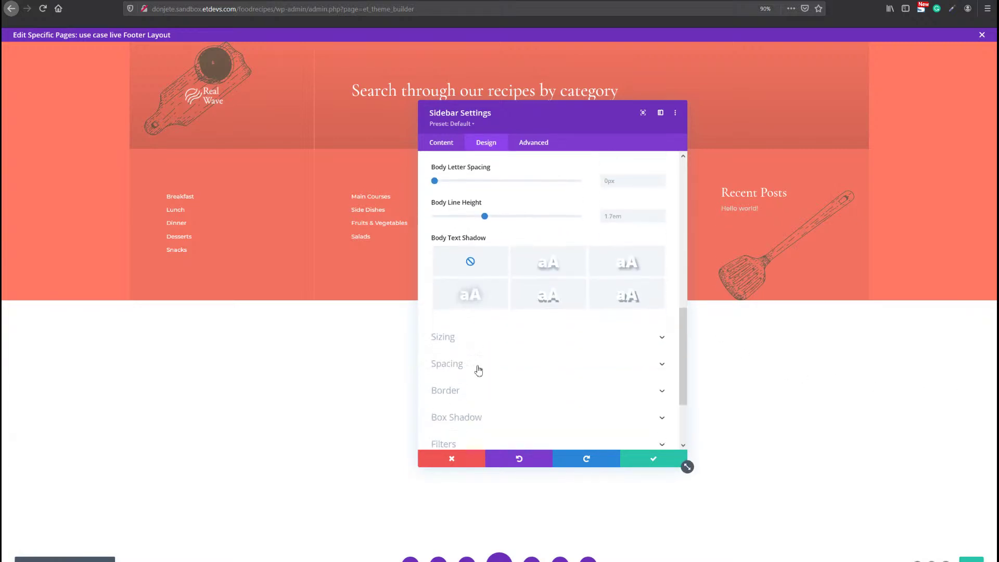
left_click(475, 349)
left_click(454, 249)
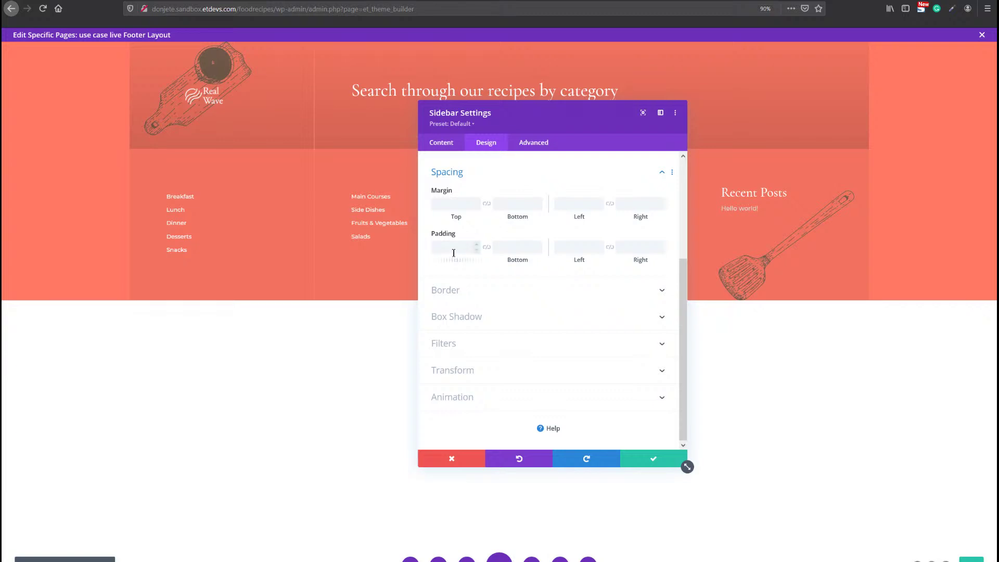
type("5%")
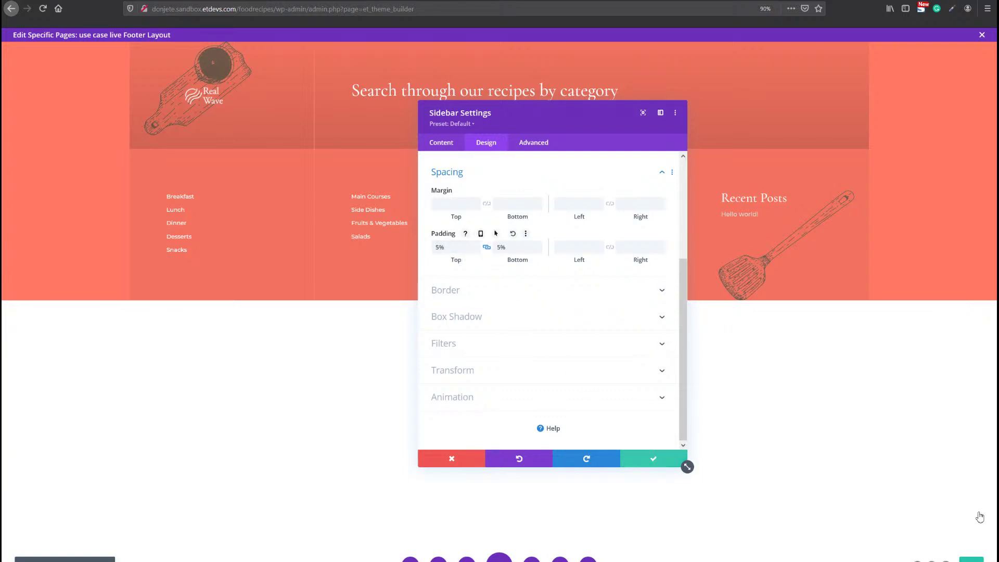
left_click(652, 459)
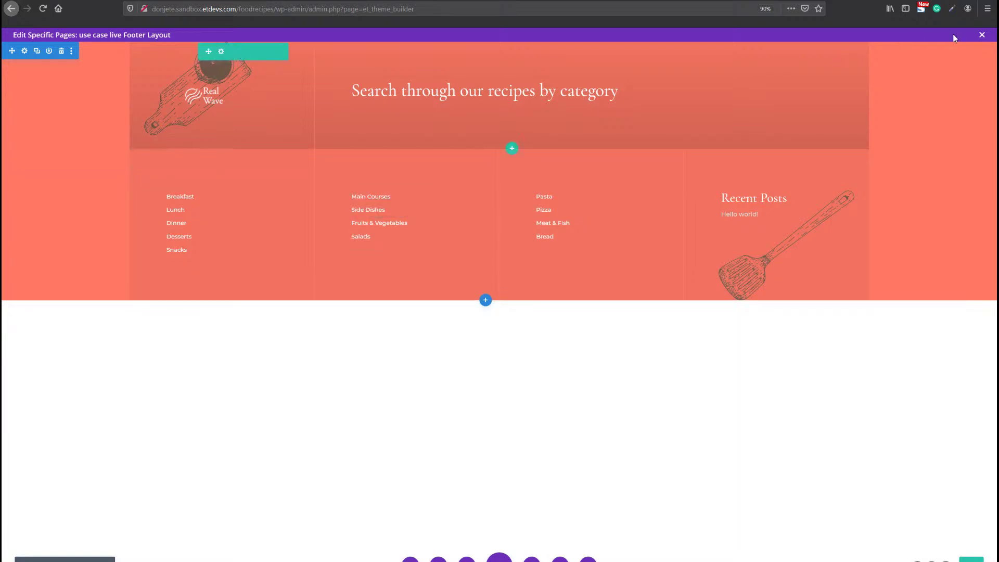
Save the Theme Builder changes outside the footer layout editor and reload the live Use Case Live page to check the footer.
left_click(982, 35)
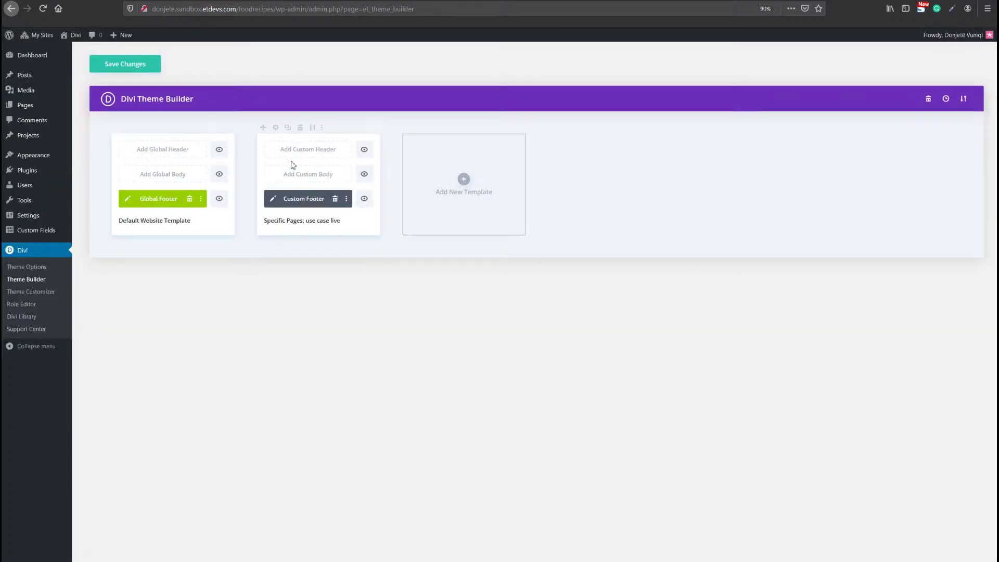
left_click(135, 68)
mouse_move(40, 222)
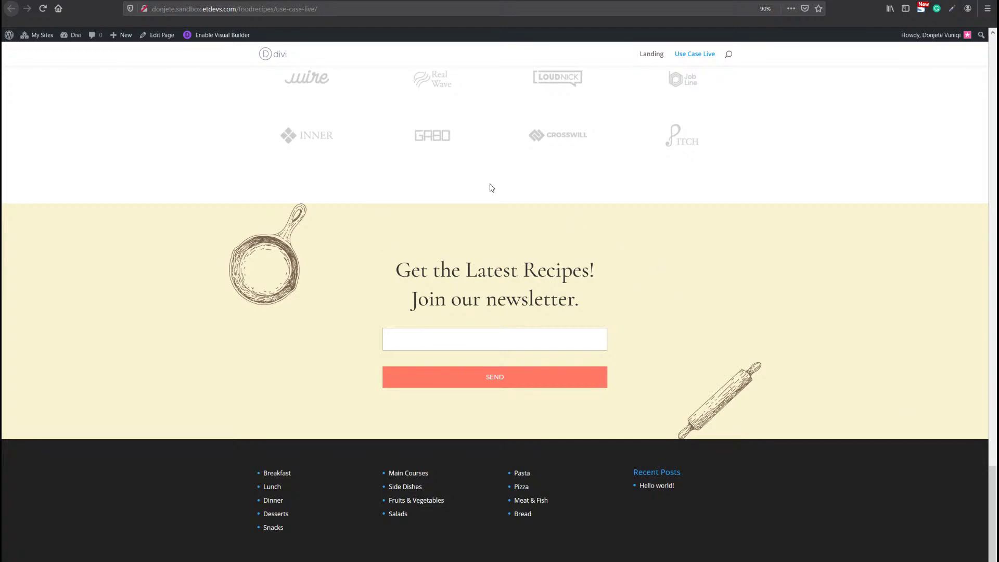
key("F5")
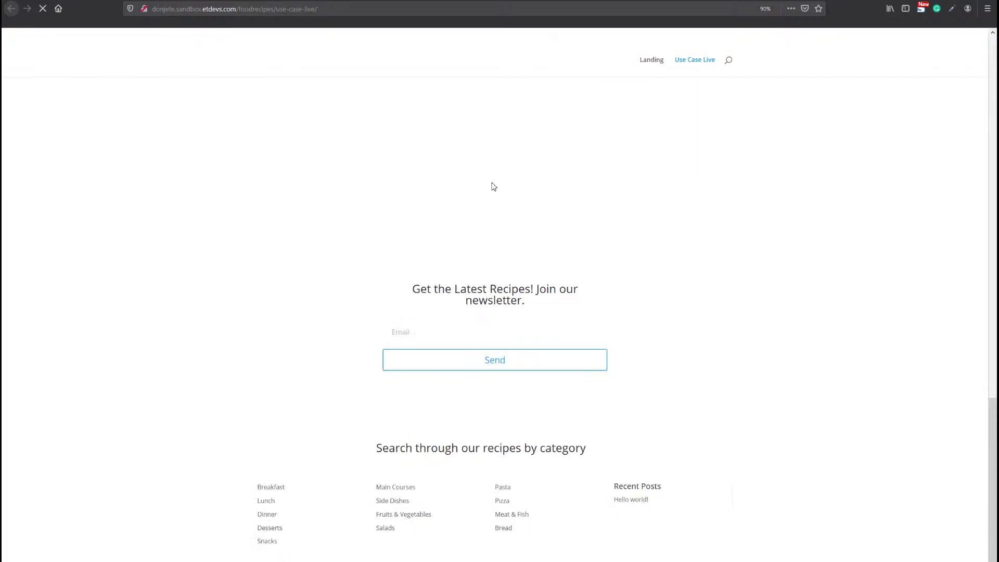